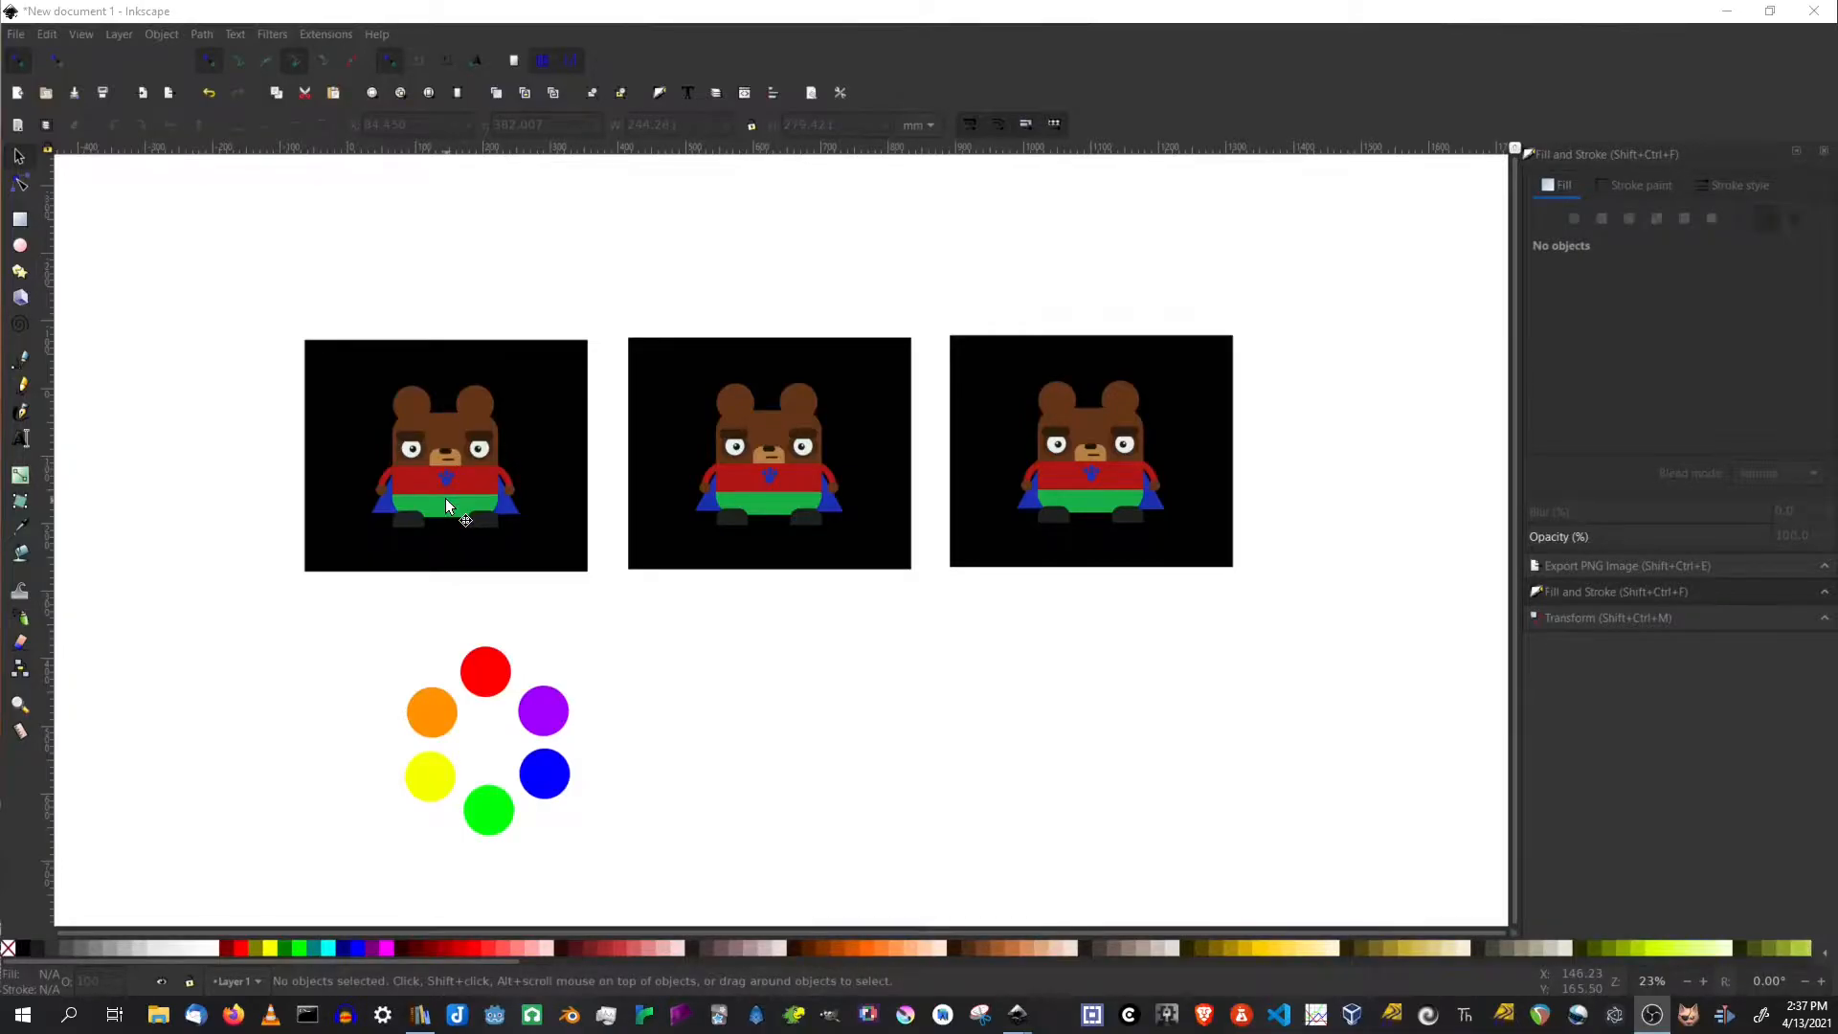
Select the purple circle in the ring of colored circles and show its fill in the Wheel color model
scroll(445, 507, "up", 2)
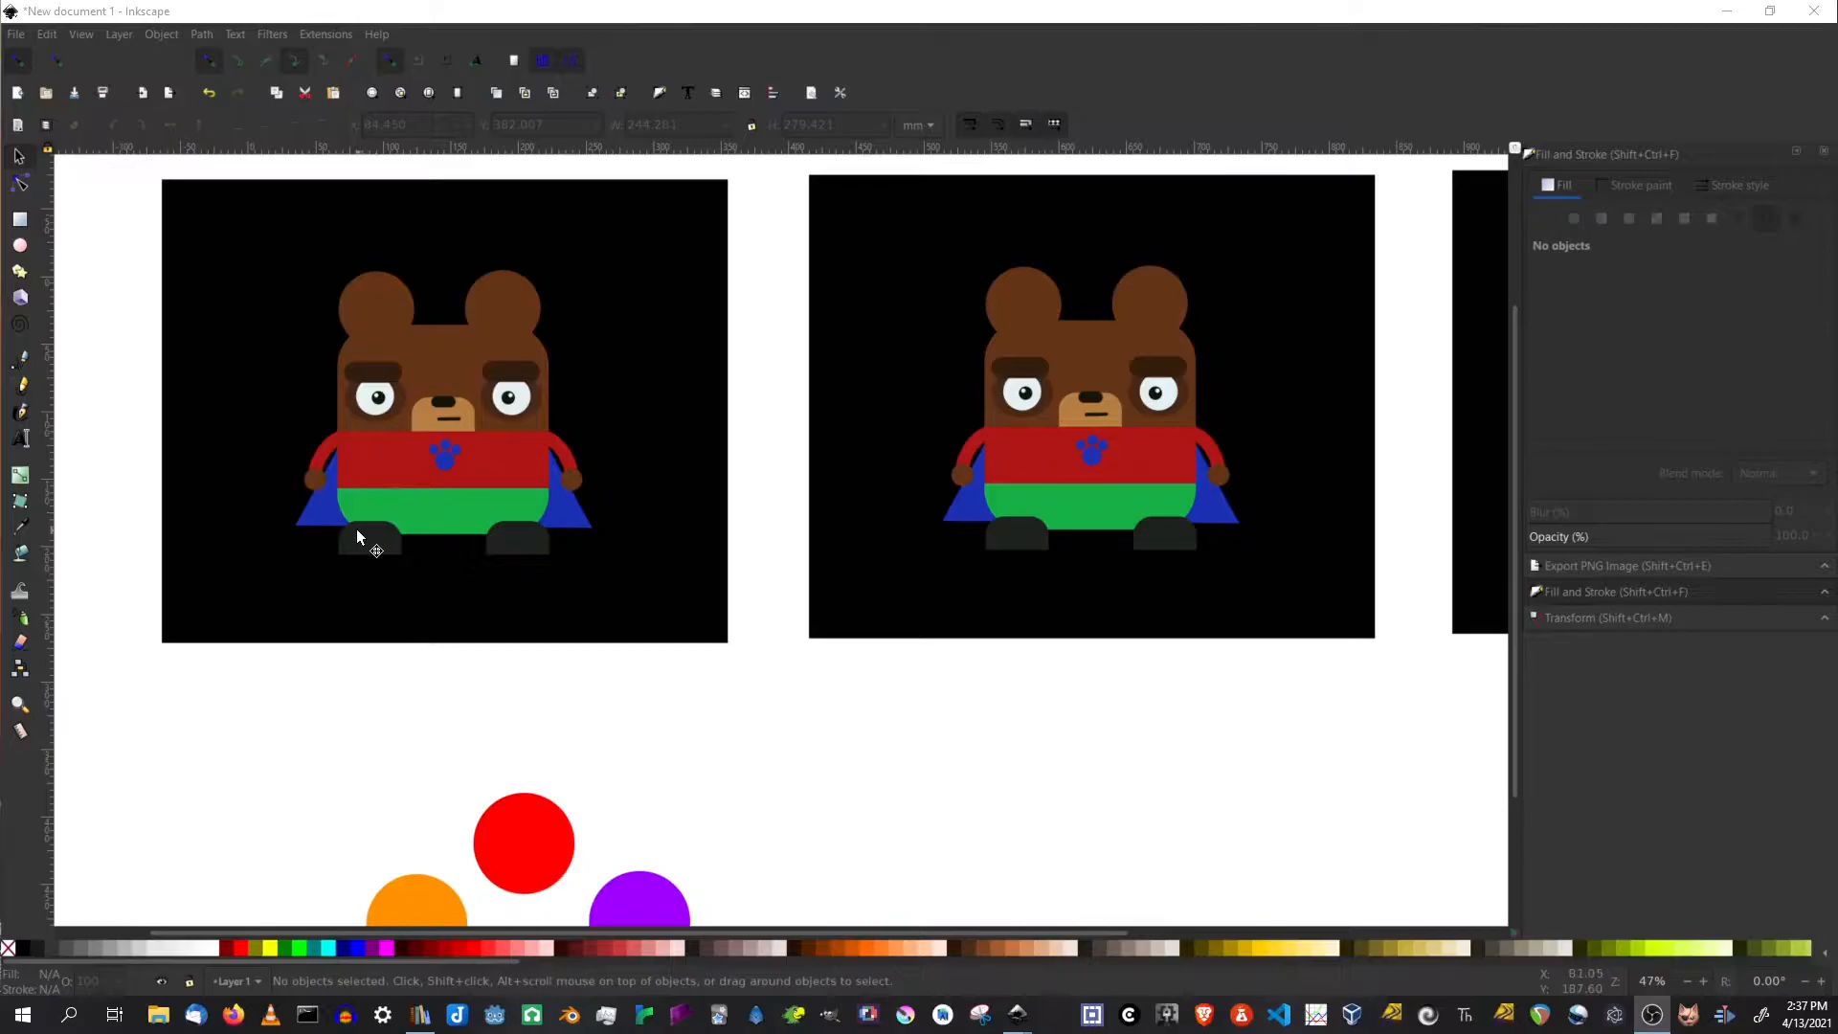
scroll(357, 534, "down", 2)
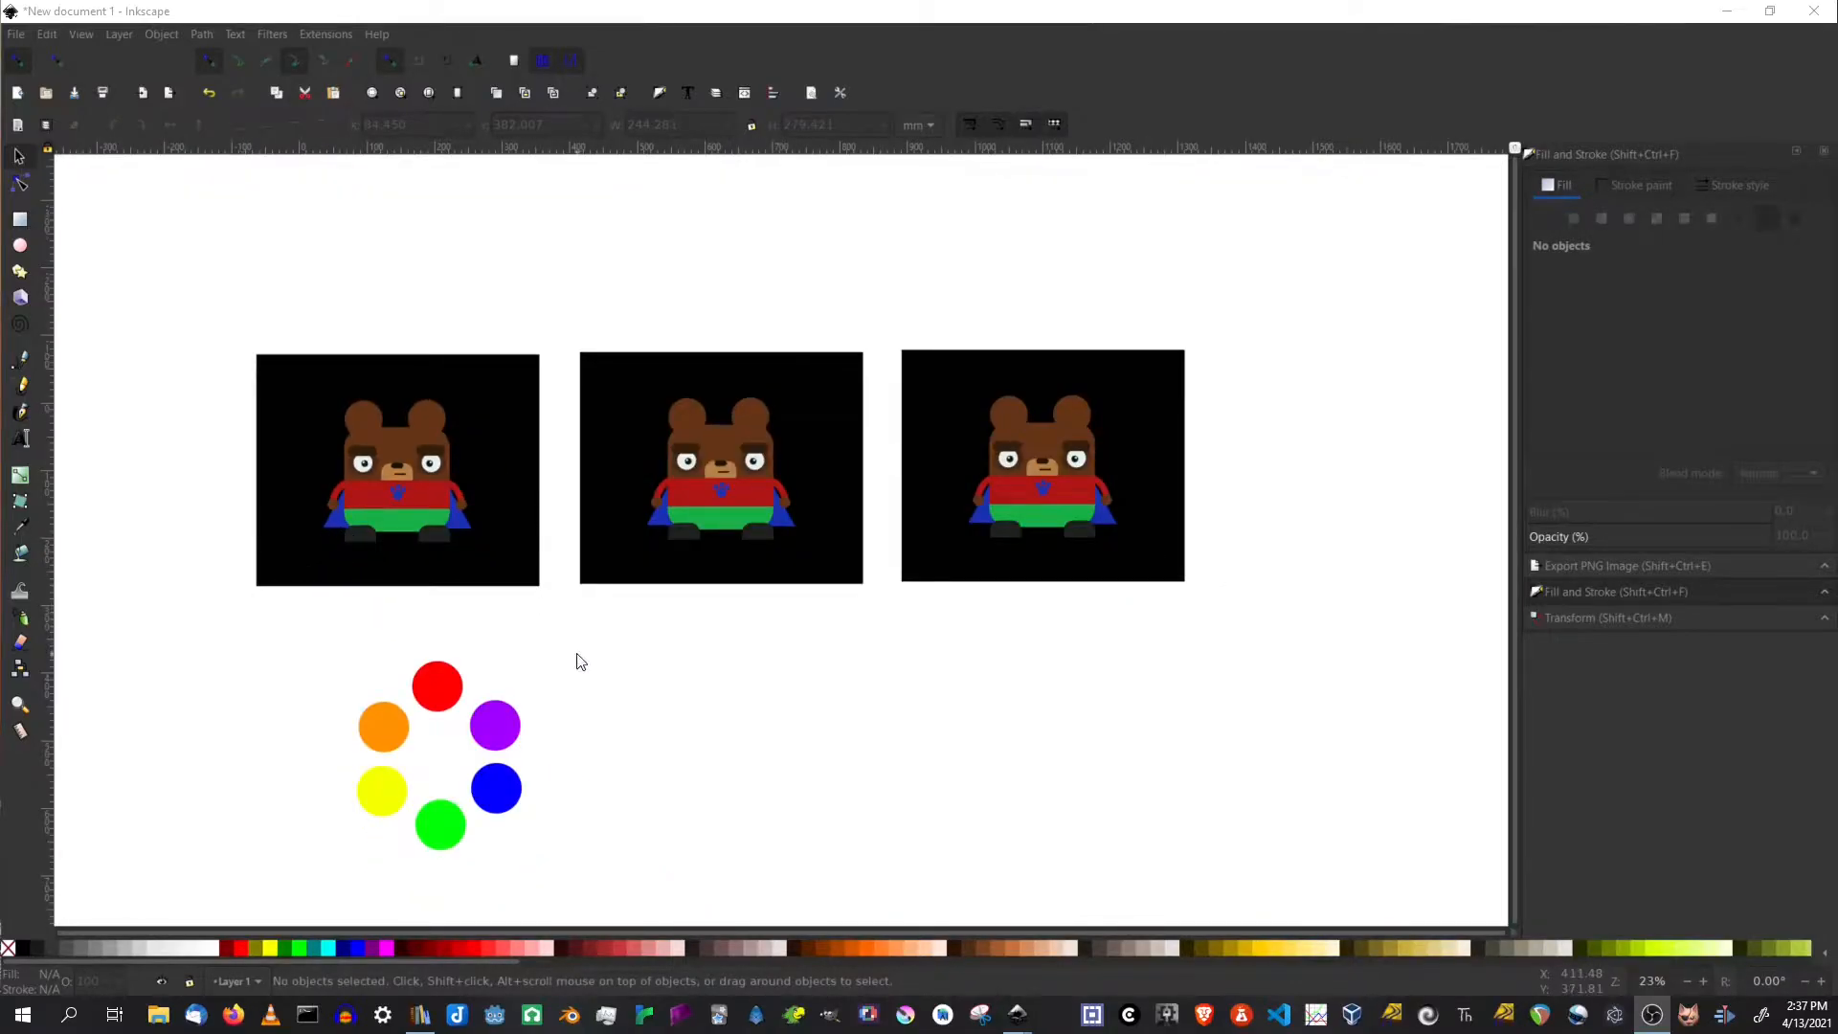
left_click_drag(578, 660, 724, 647)
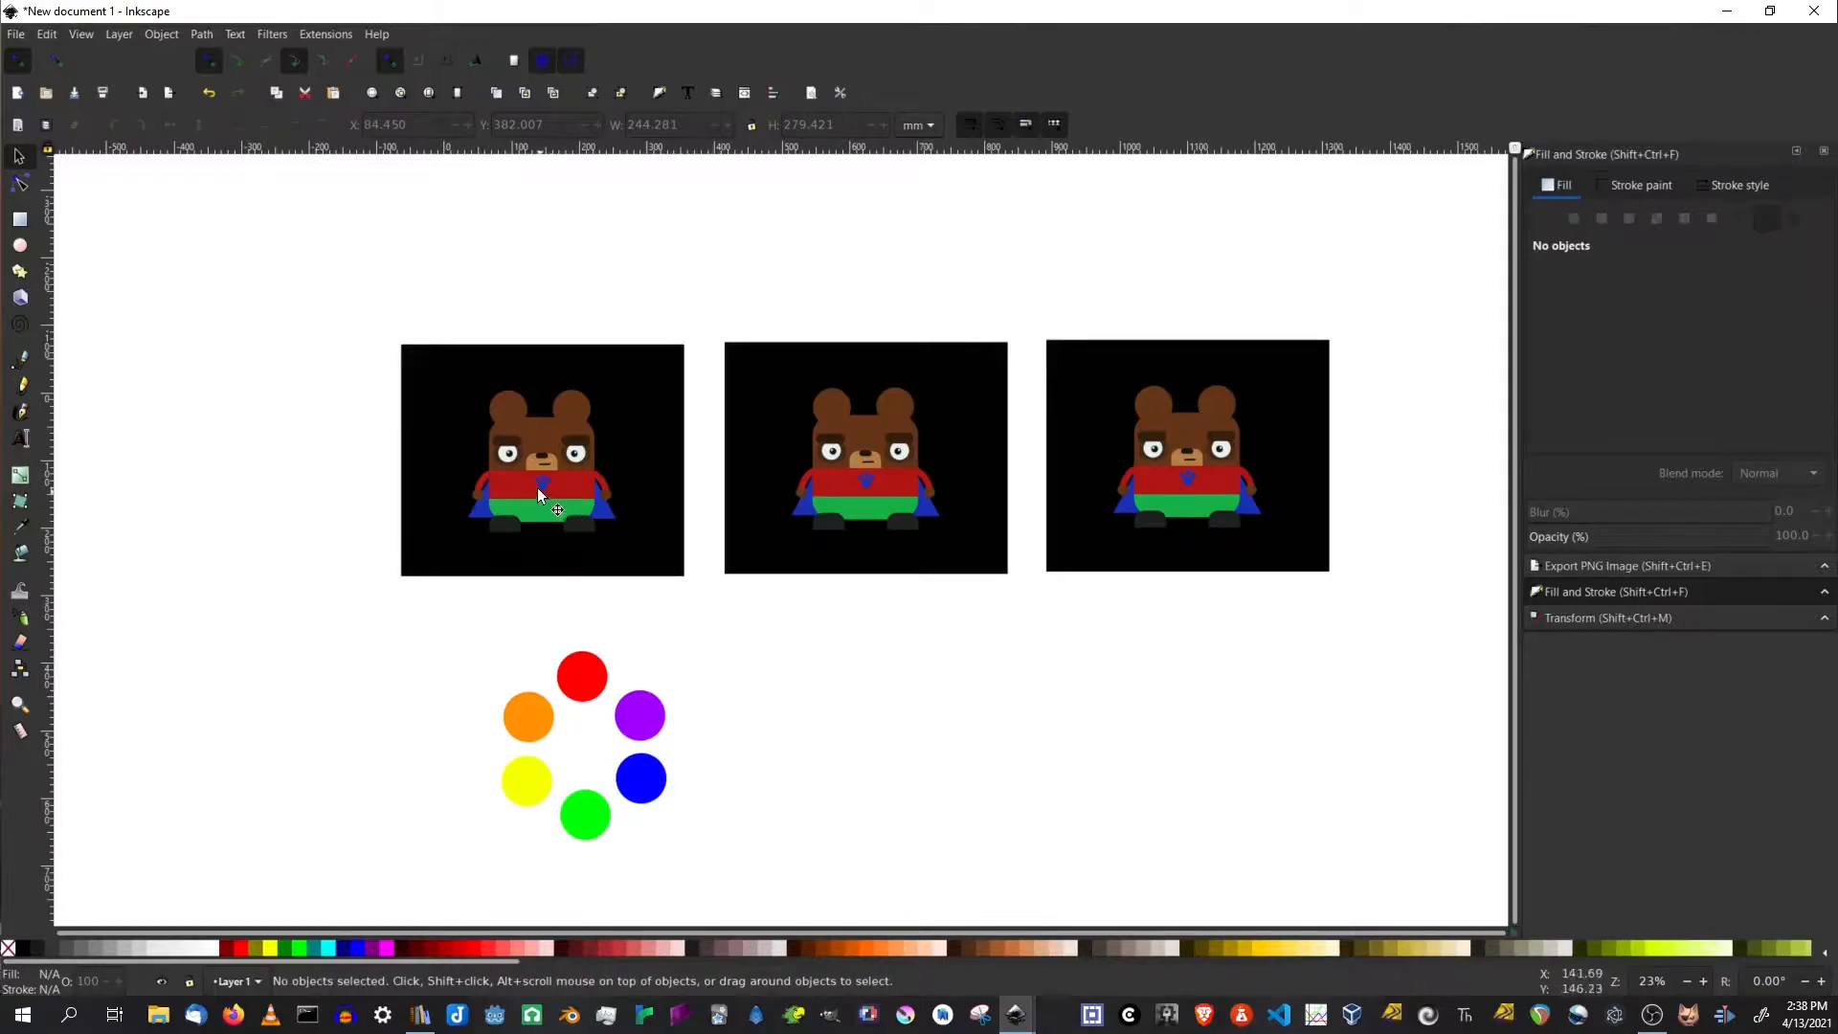
scroll(530, 488, "up", 2)
scroll(531, 488, "down", 3)
left_click_drag(697, 653, 779, 533)
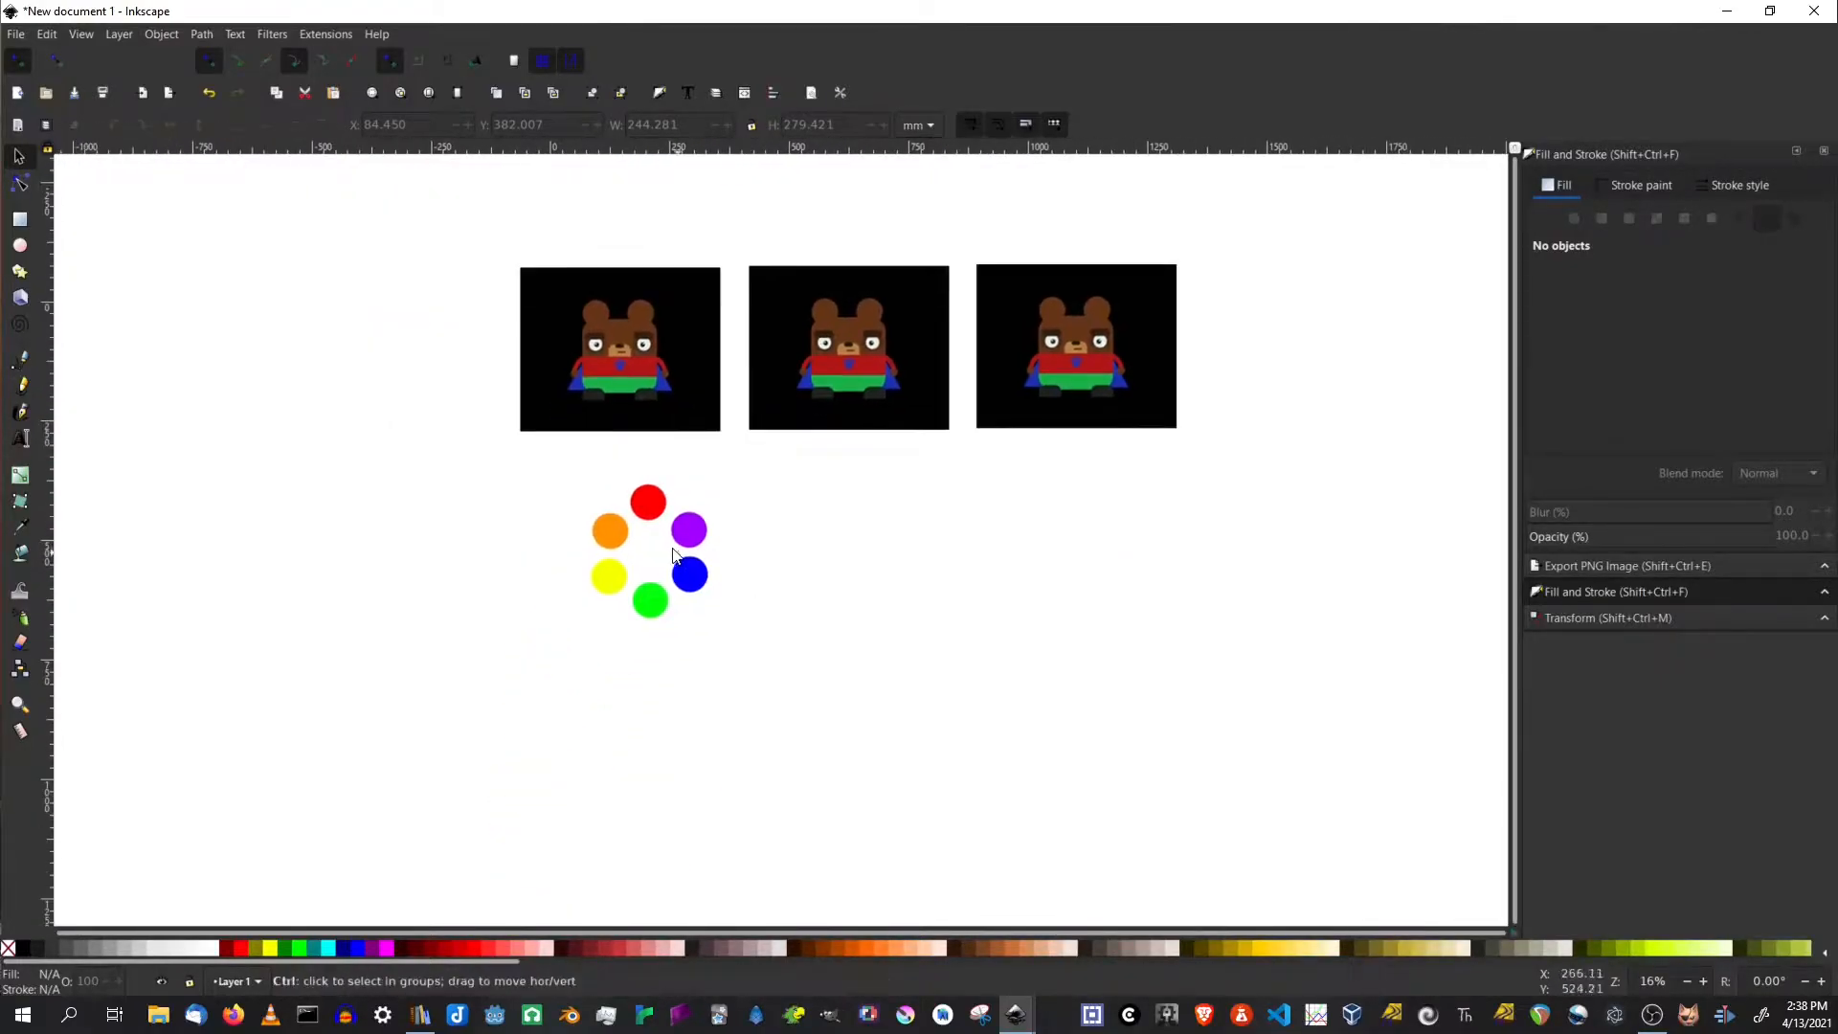
scroll(666, 546, "up", 3)
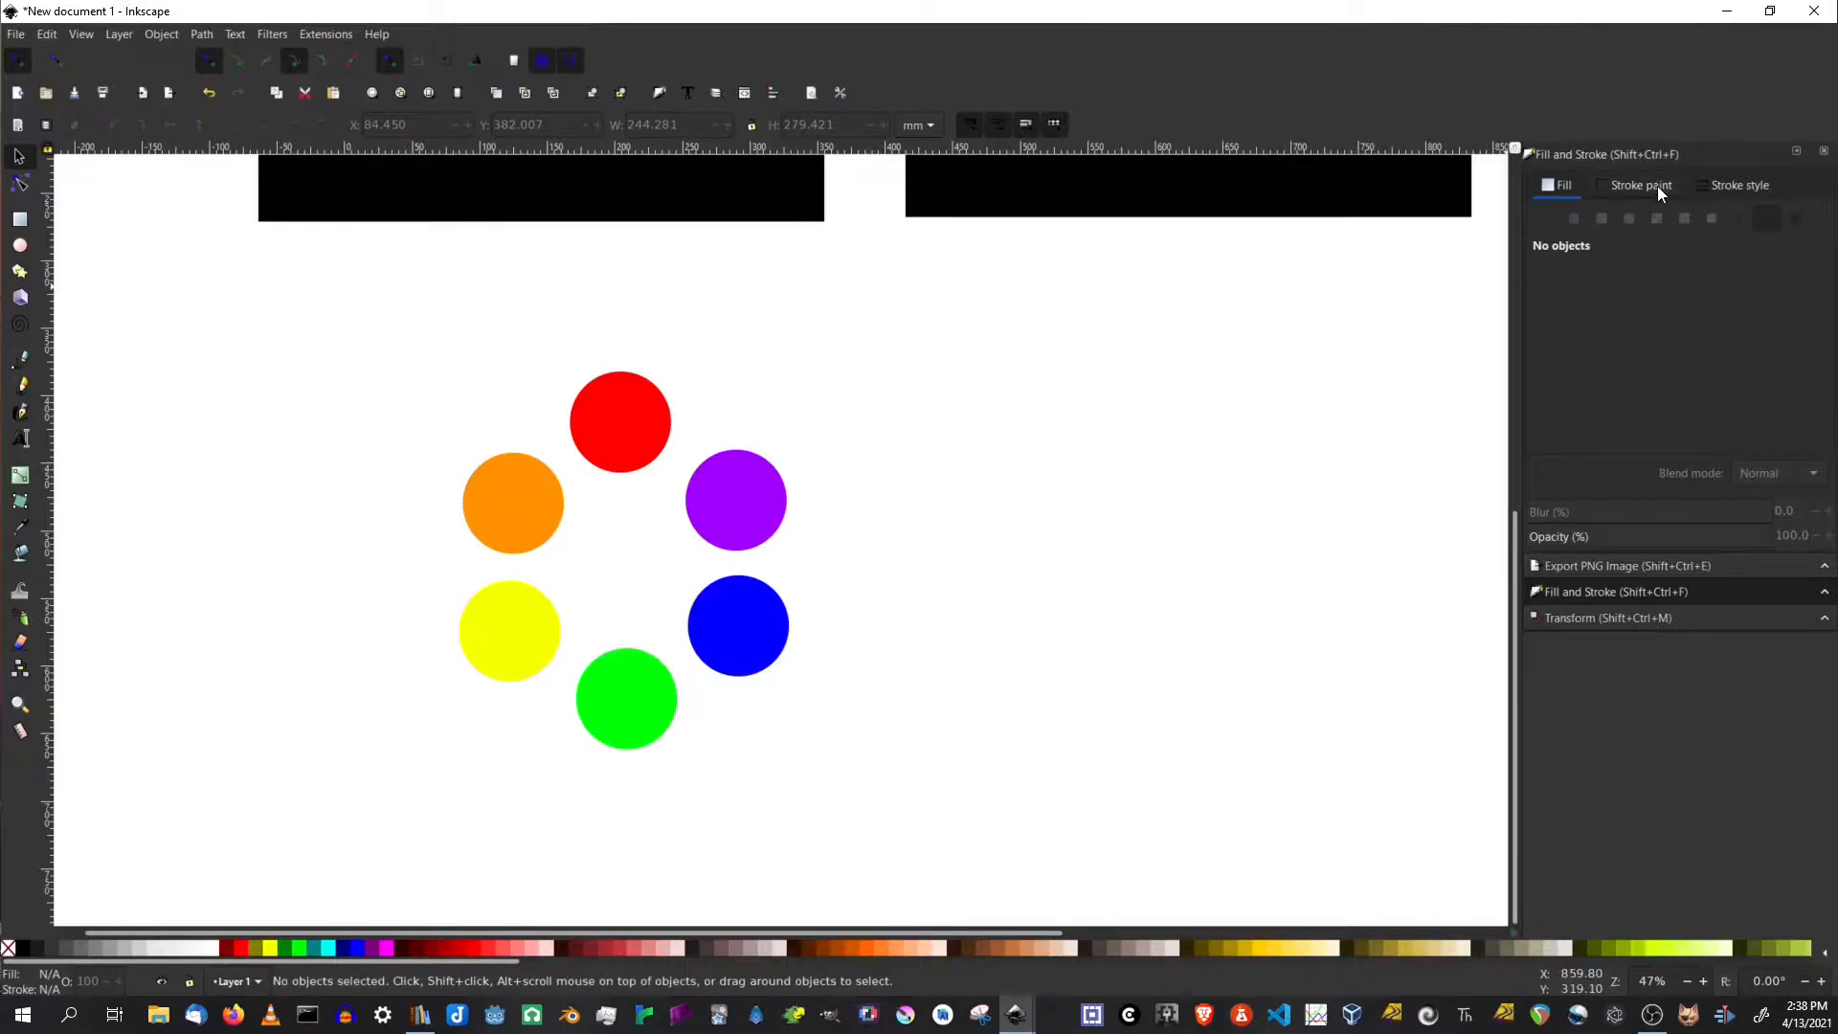
left_click(762, 497)
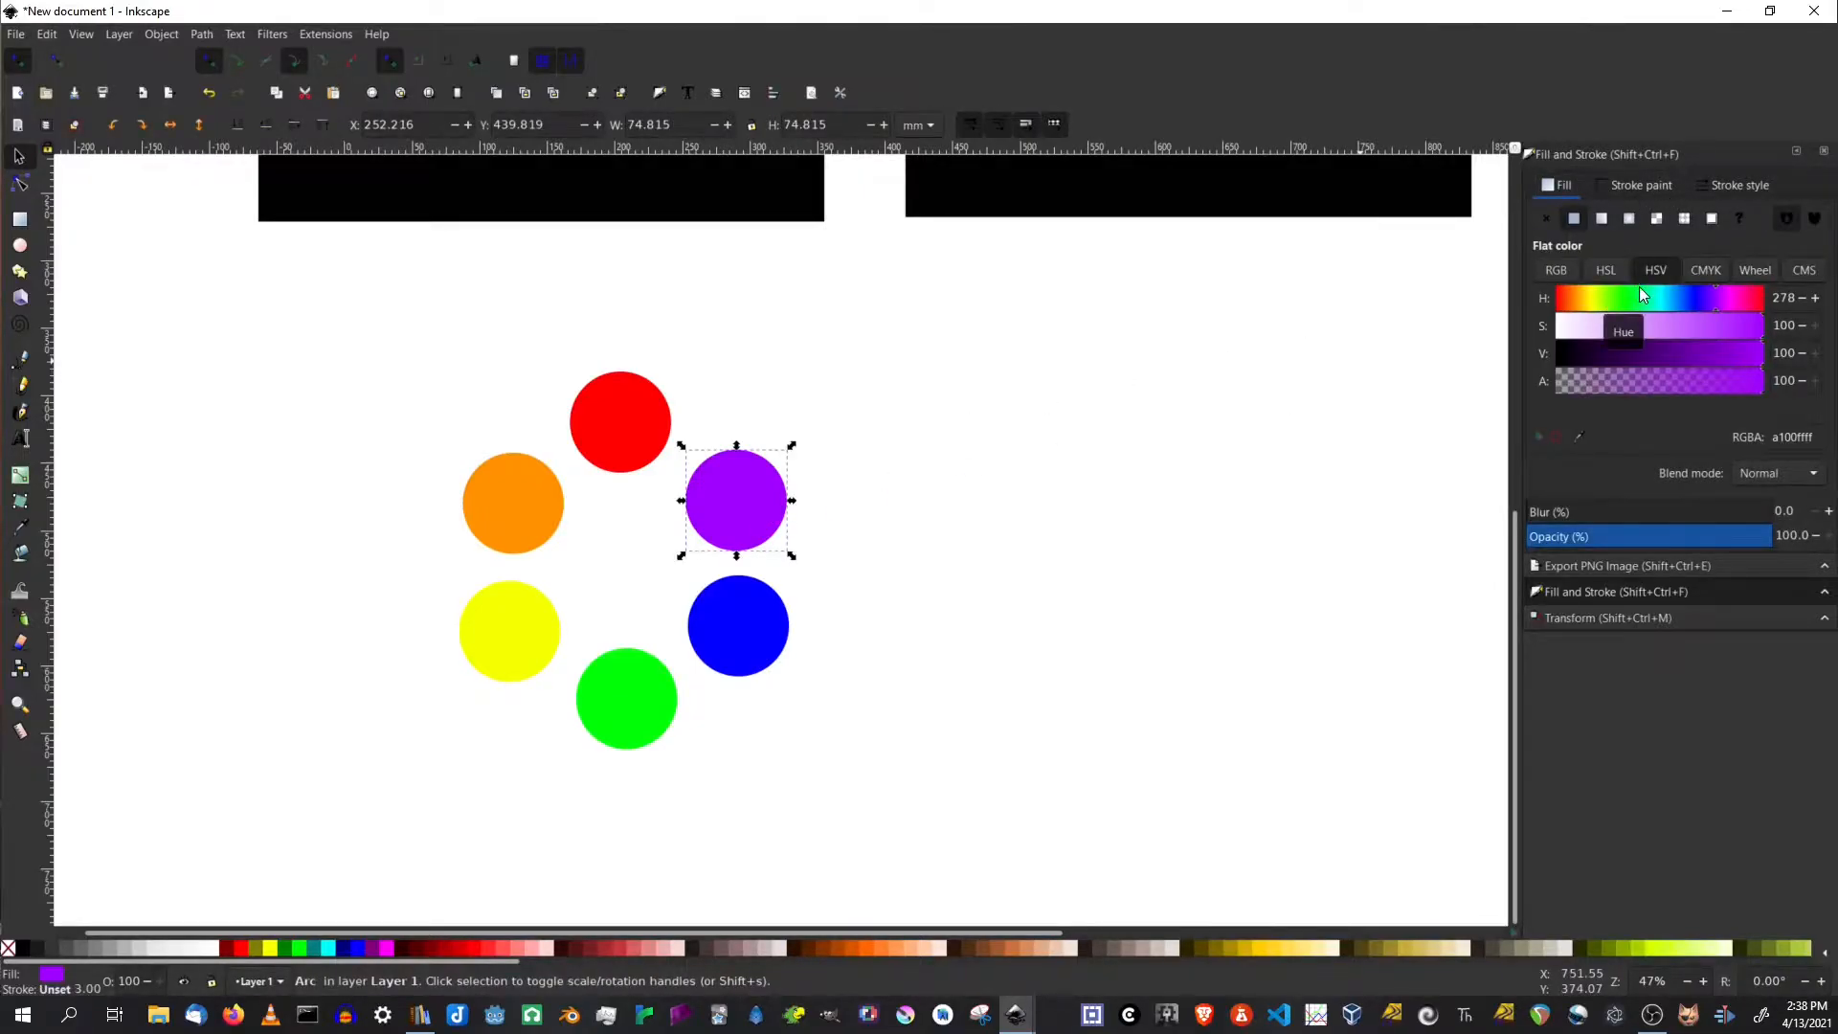
left_click(1757, 272)
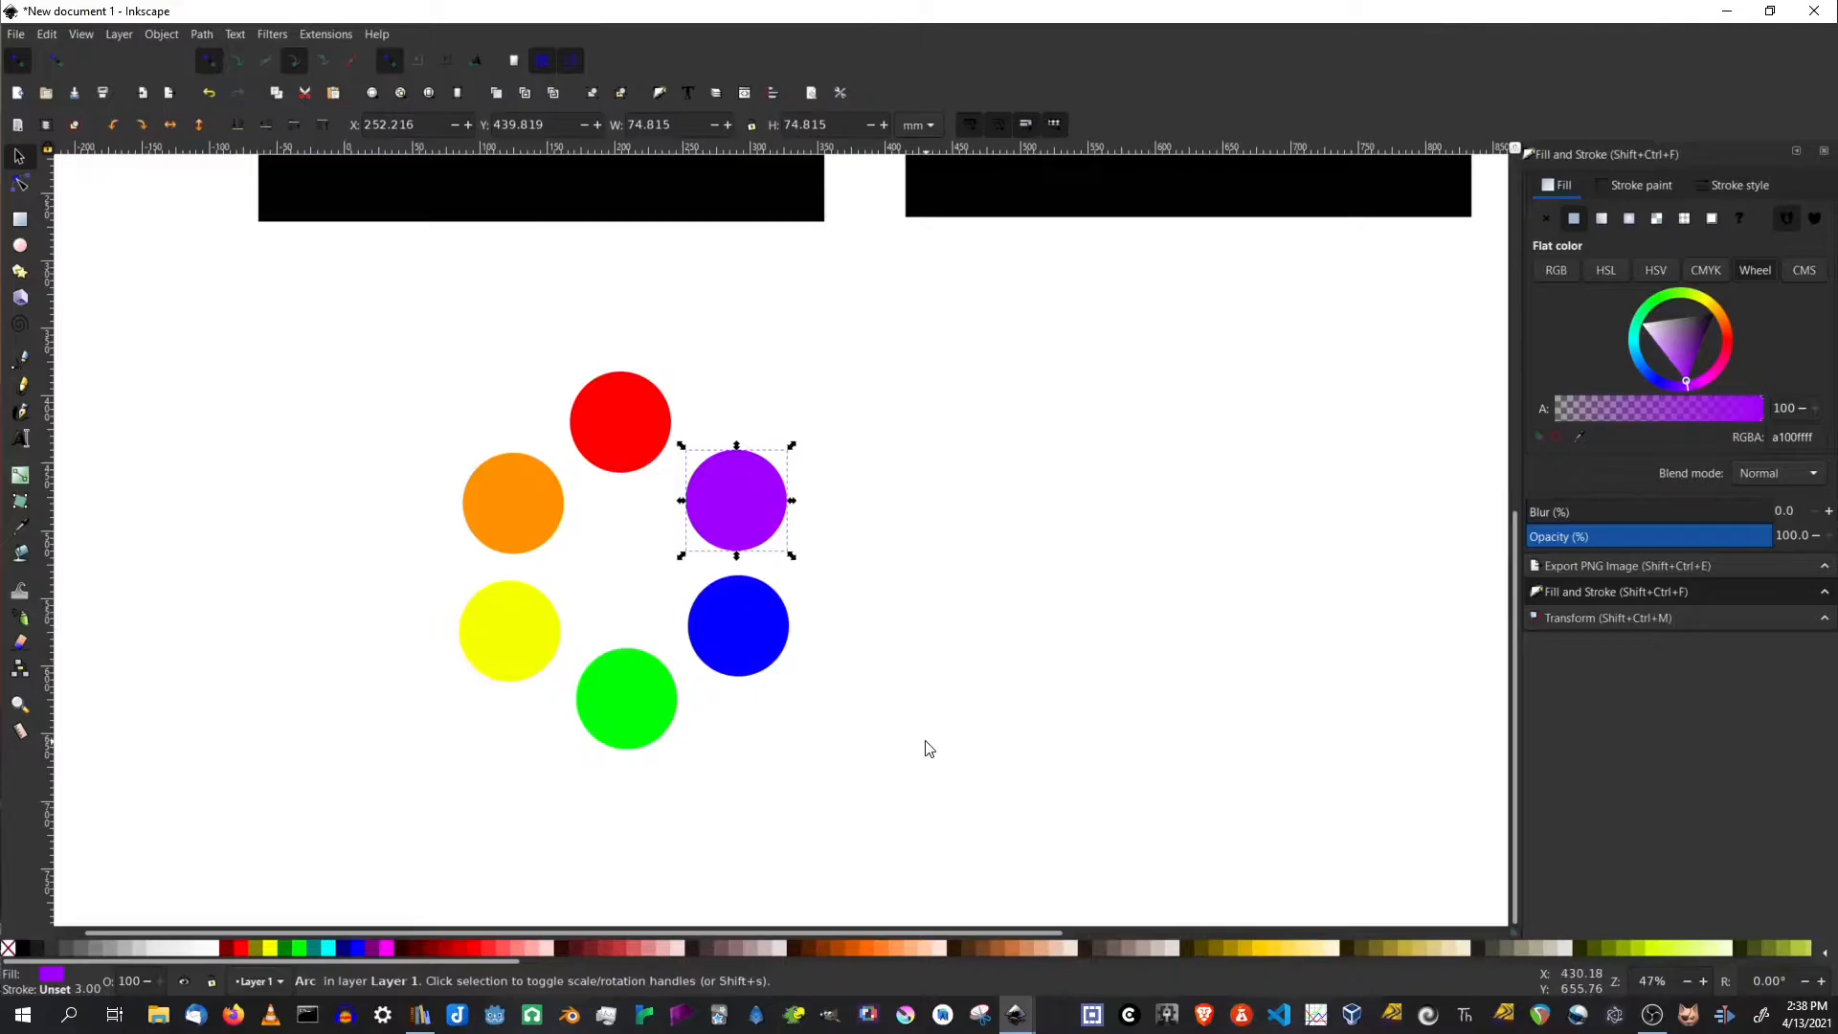
Recolor the first bear's red shirt to a muted blue fill, 3d519f, using the color wheel
scroll(928, 575, "down", 2)
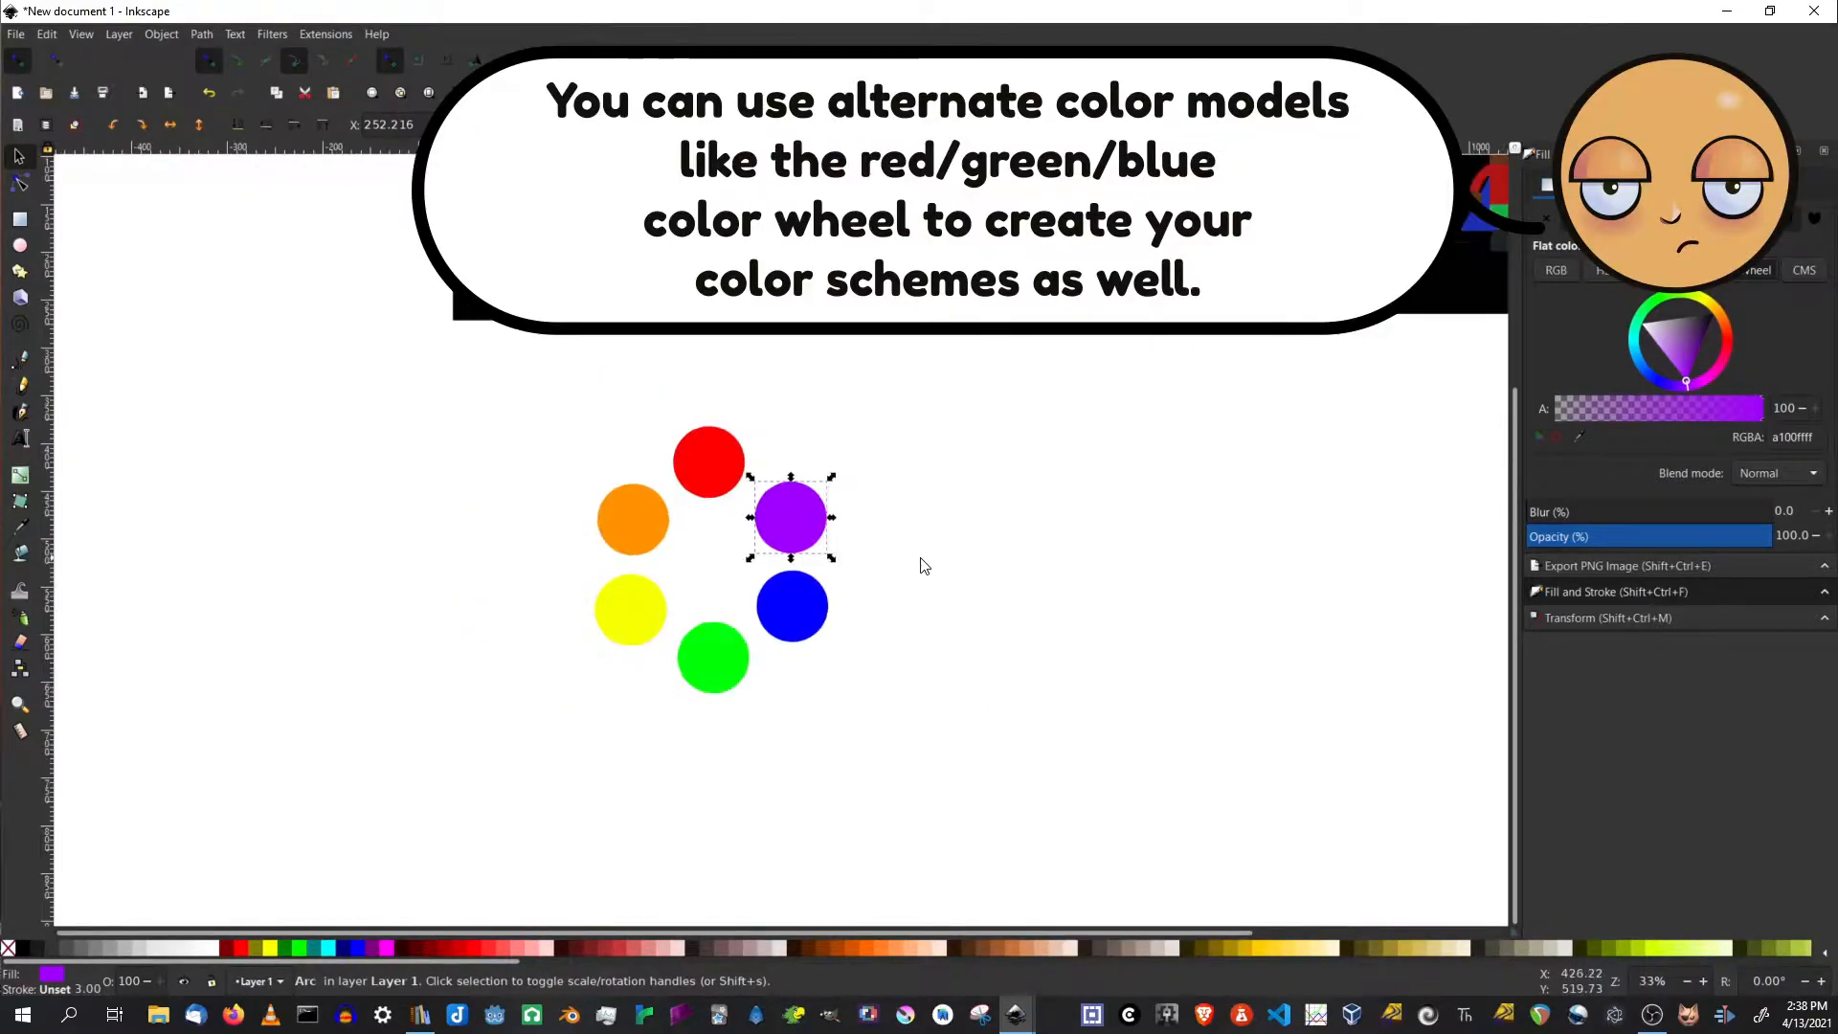
scroll(932, 548, "up", 1)
left_click_drag(957, 490, 907, 632)
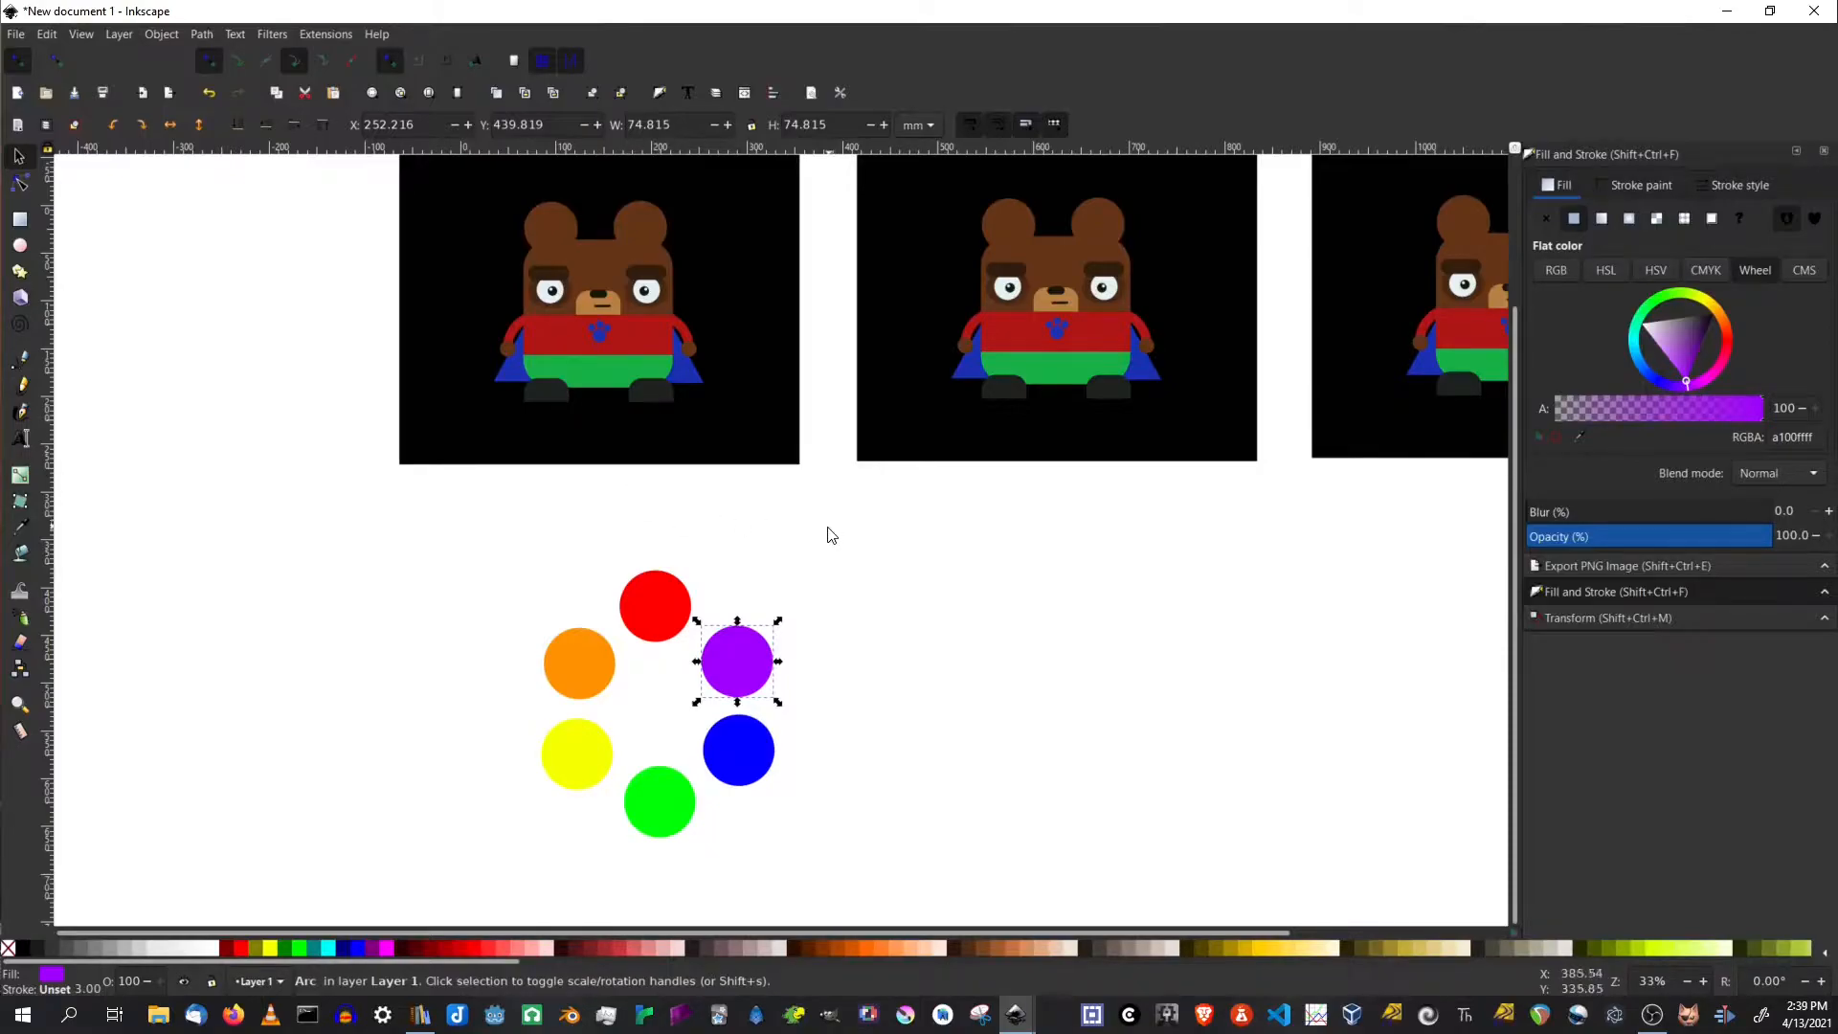
left_click_drag(829, 525, 816, 571)
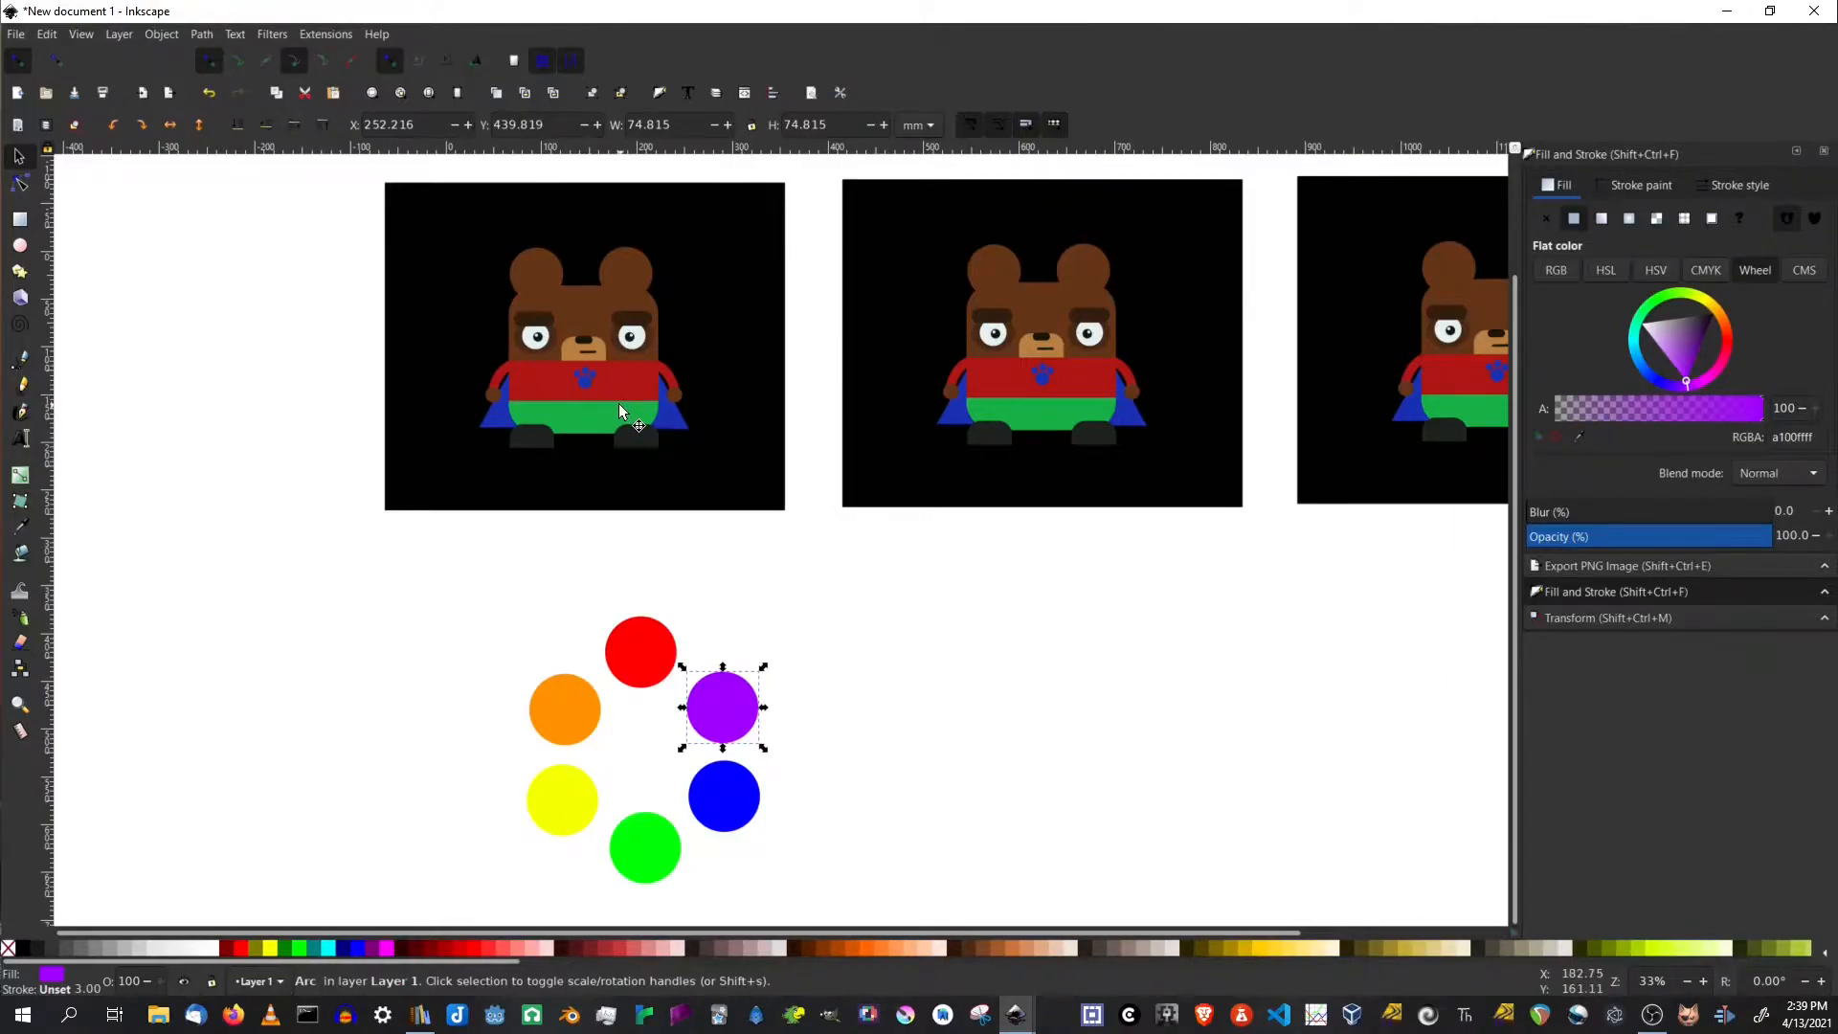
scroll(619, 404, "up", 3, "ctrl")
scroll(643, 477, "up", 3, "ctrl")
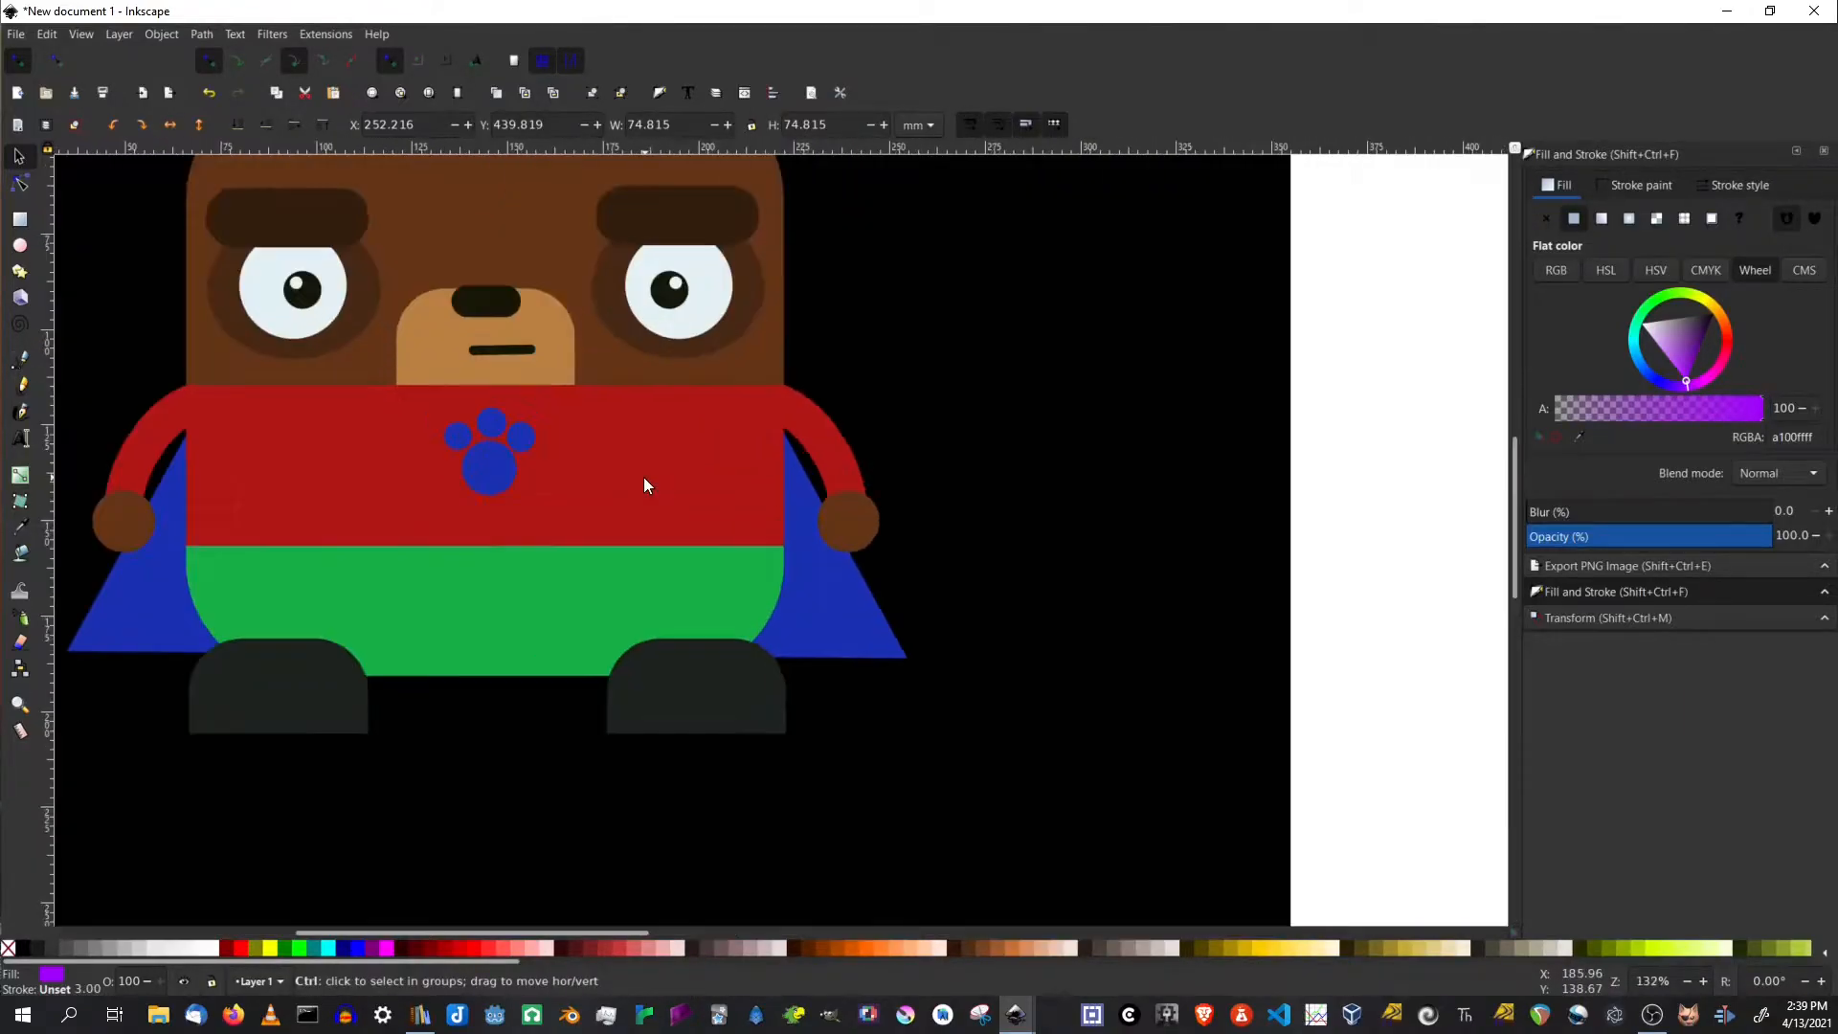
scroll(643, 477, "down", 2, "ctrl")
left_click(644, 477, "ctrl")
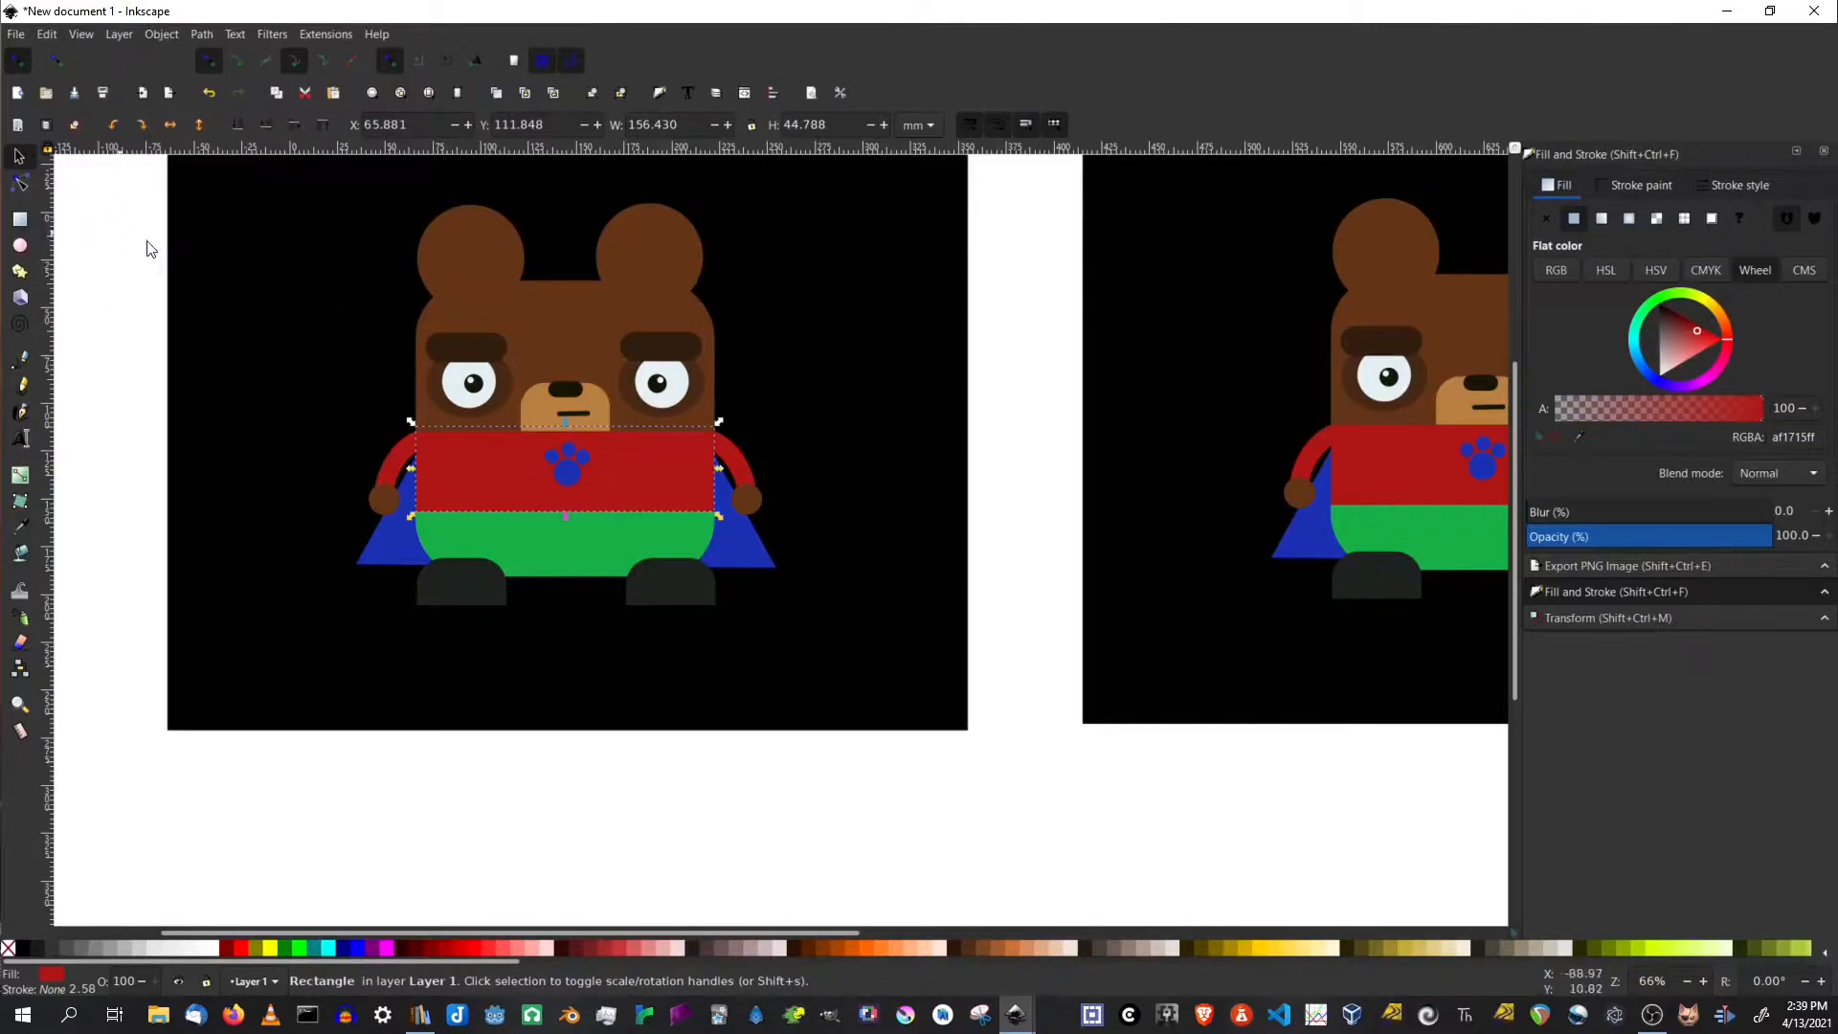
mouse_move(1637, 364)
left_mouse_down()
mouse_move(1655, 383)
mouse_move(1680, 344)
left_mouse_up()
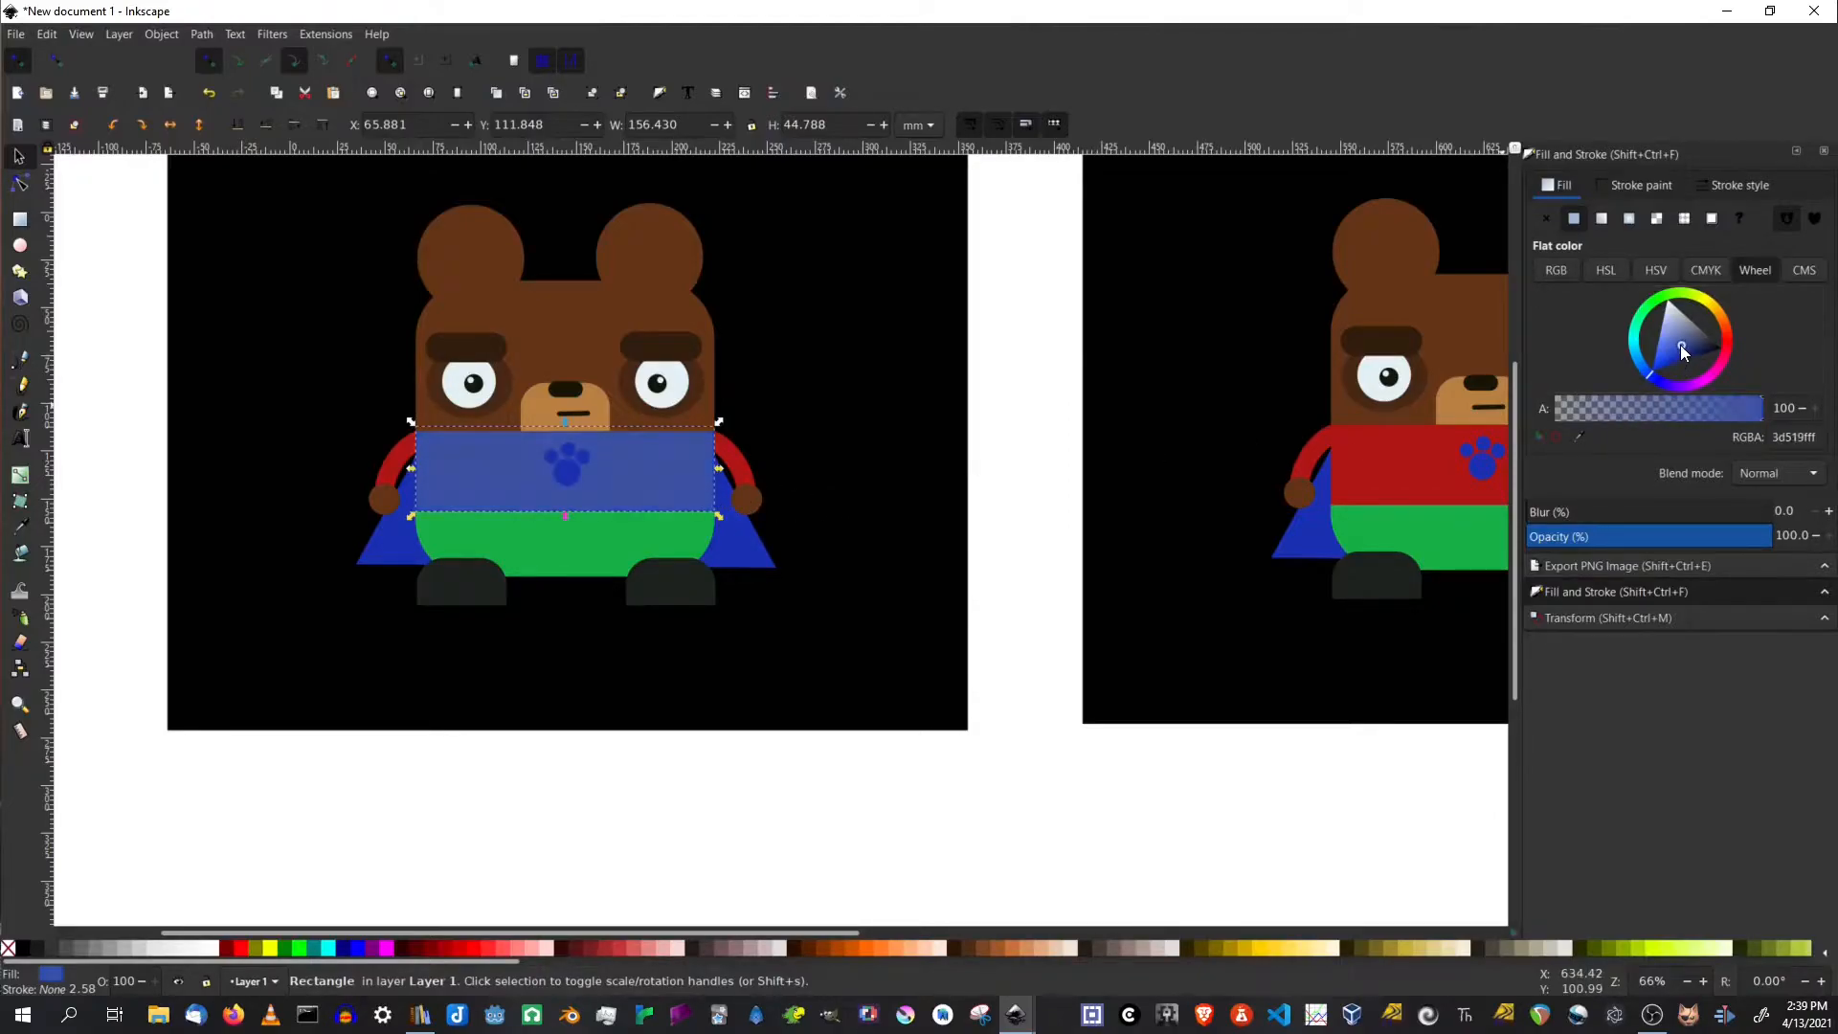
Give the paw emblem on the first bear's shirt a flat, brighter blue fill
left_click(561, 475)
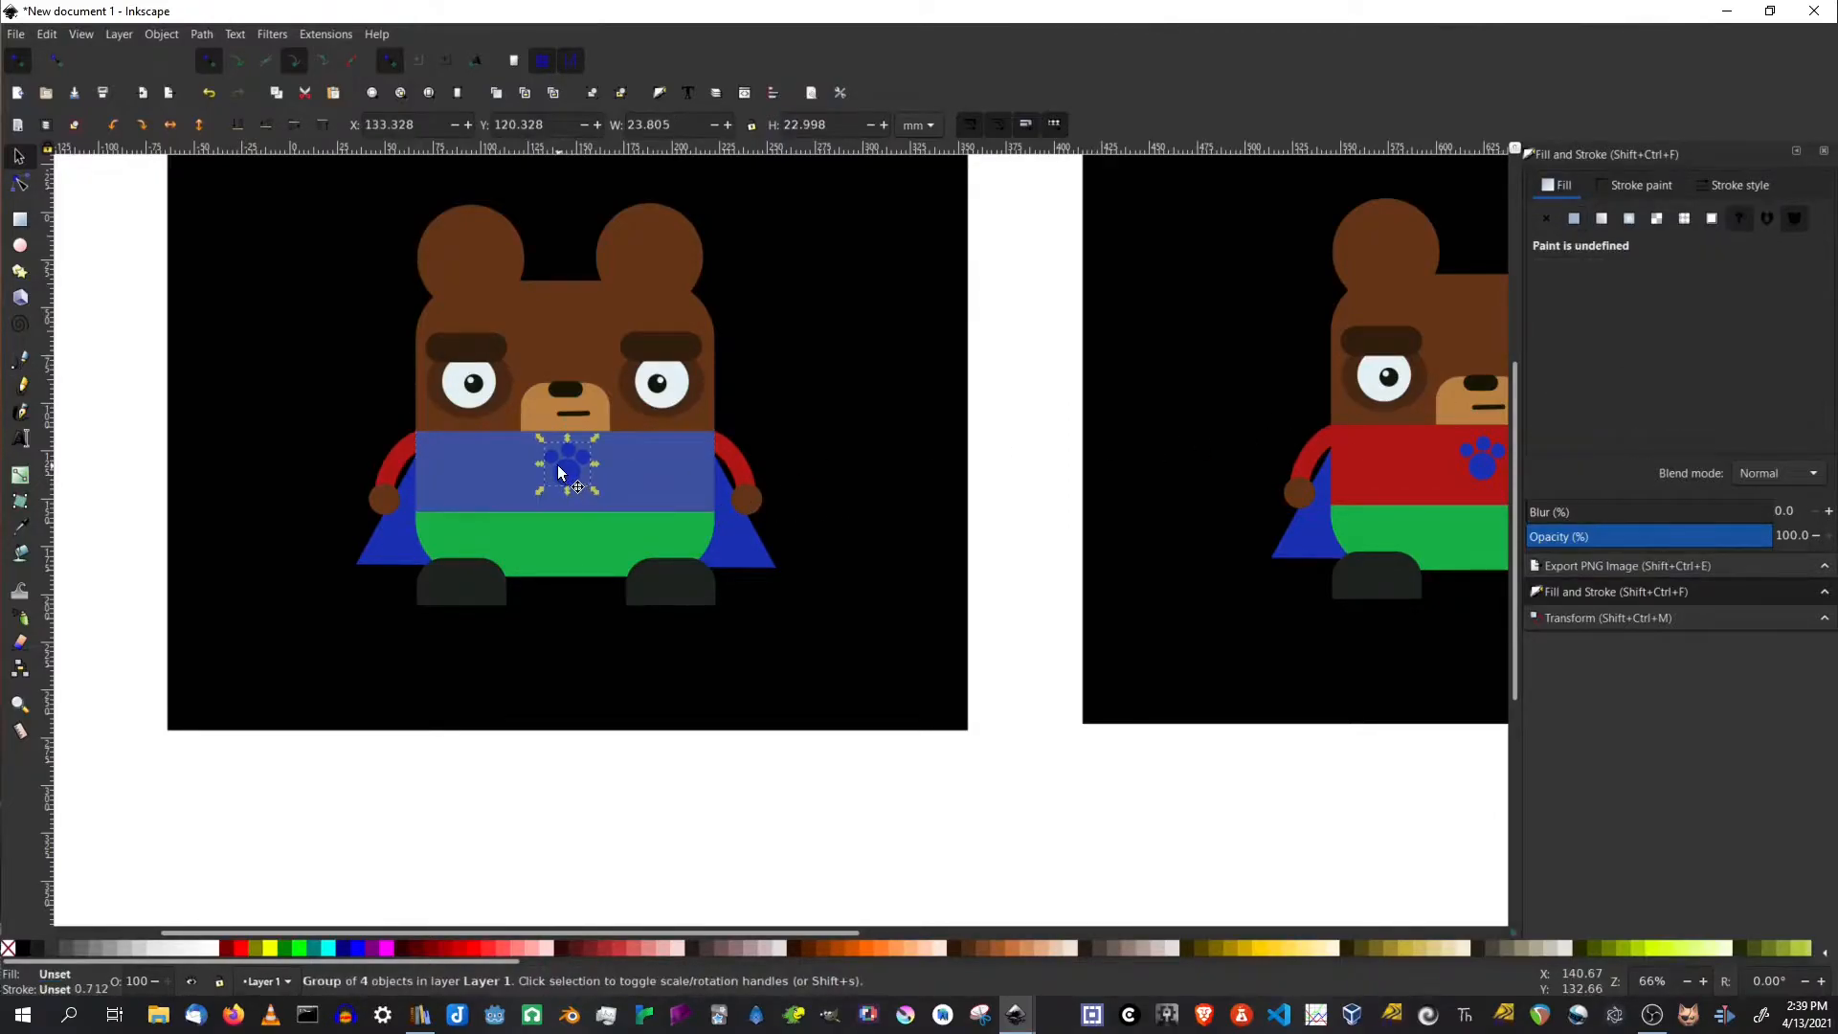
left_click(1574, 220)
left_click_drag(1675, 351, 1664, 362)
left_click(756, 553)
Recolor the first bear's green pants to dark navy 151c38 and its cape to an even darker 131624
left_click(580, 565)
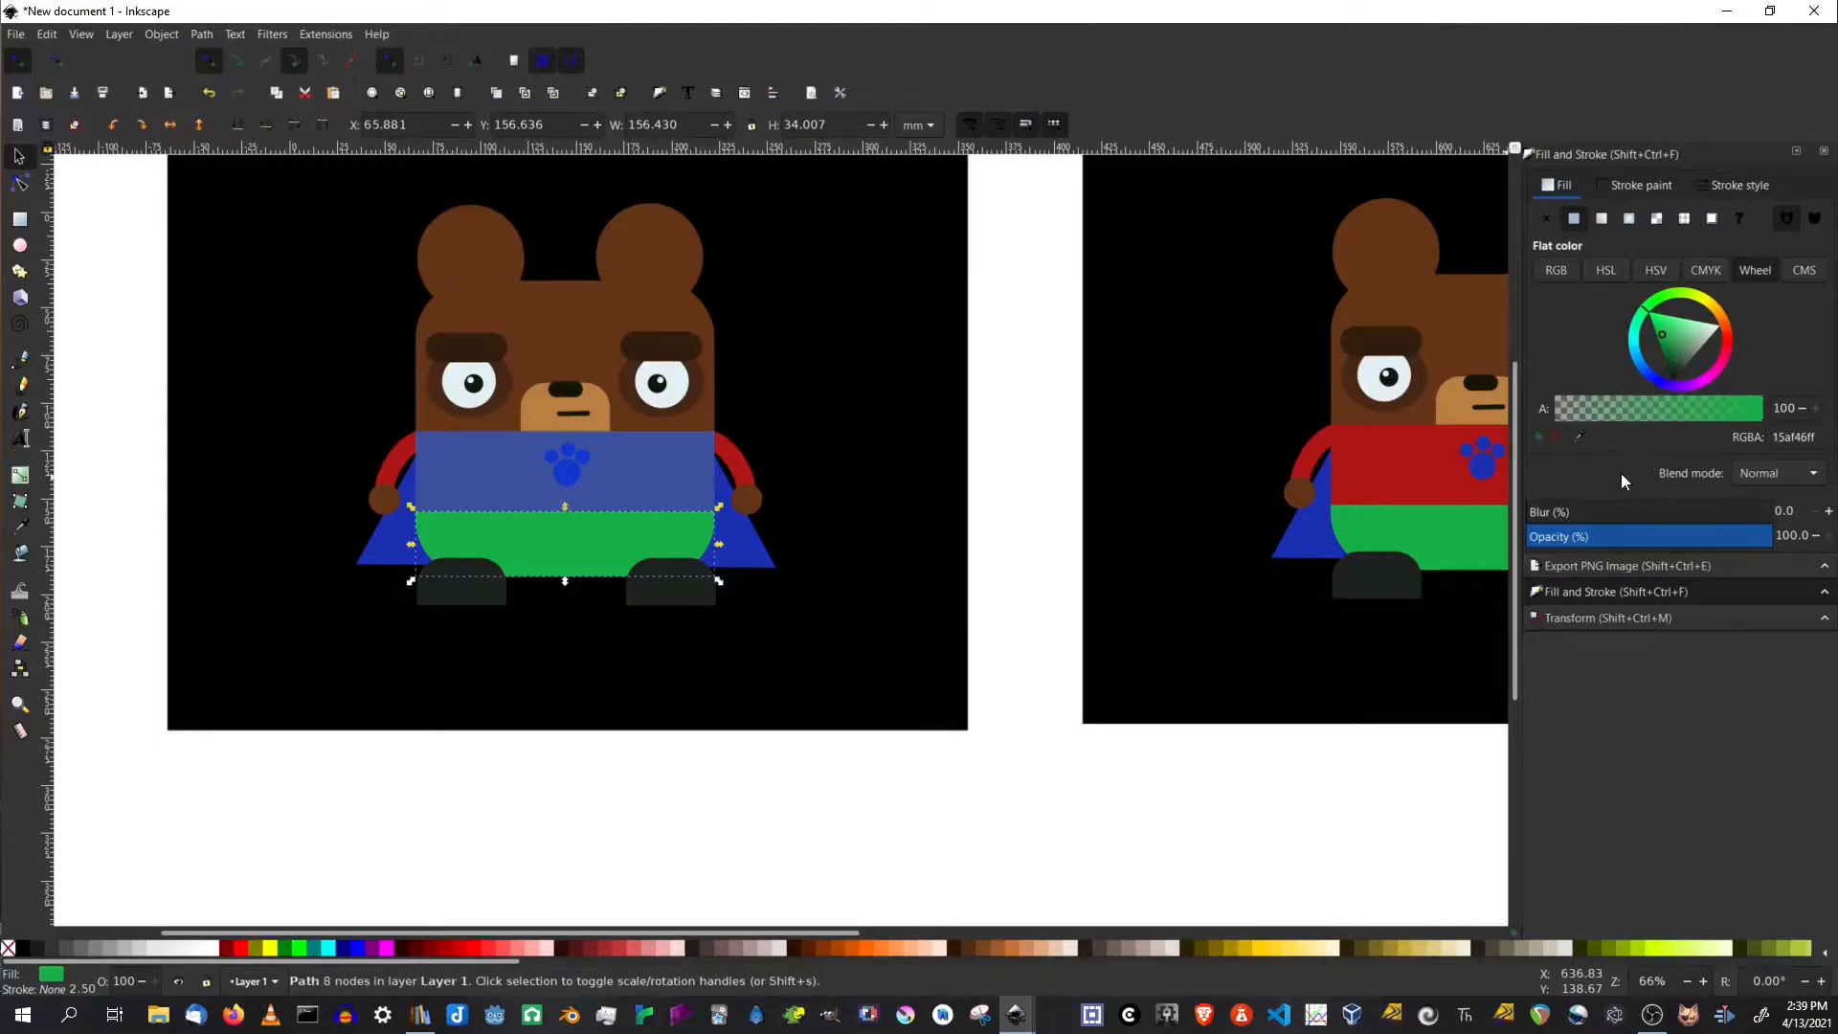
left_click(1580, 437)
left_click(690, 483)
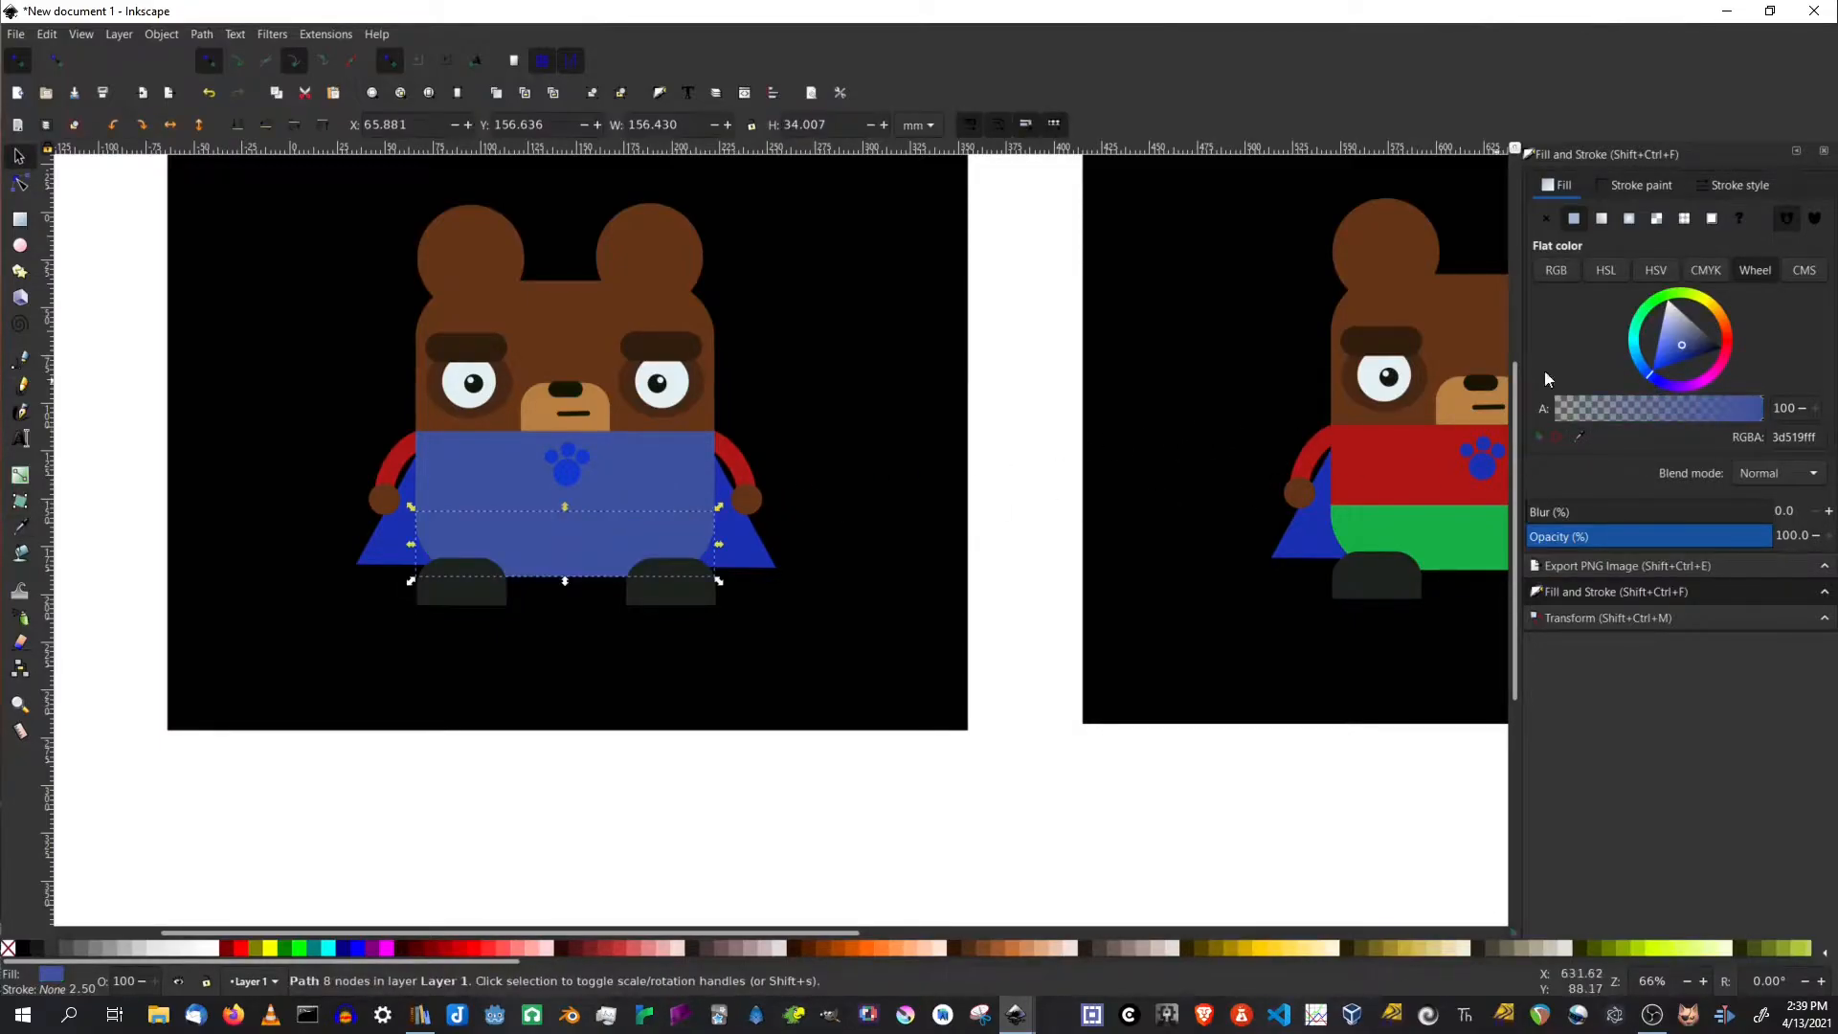
left_click_drag(1683, 342, 1709, 347)
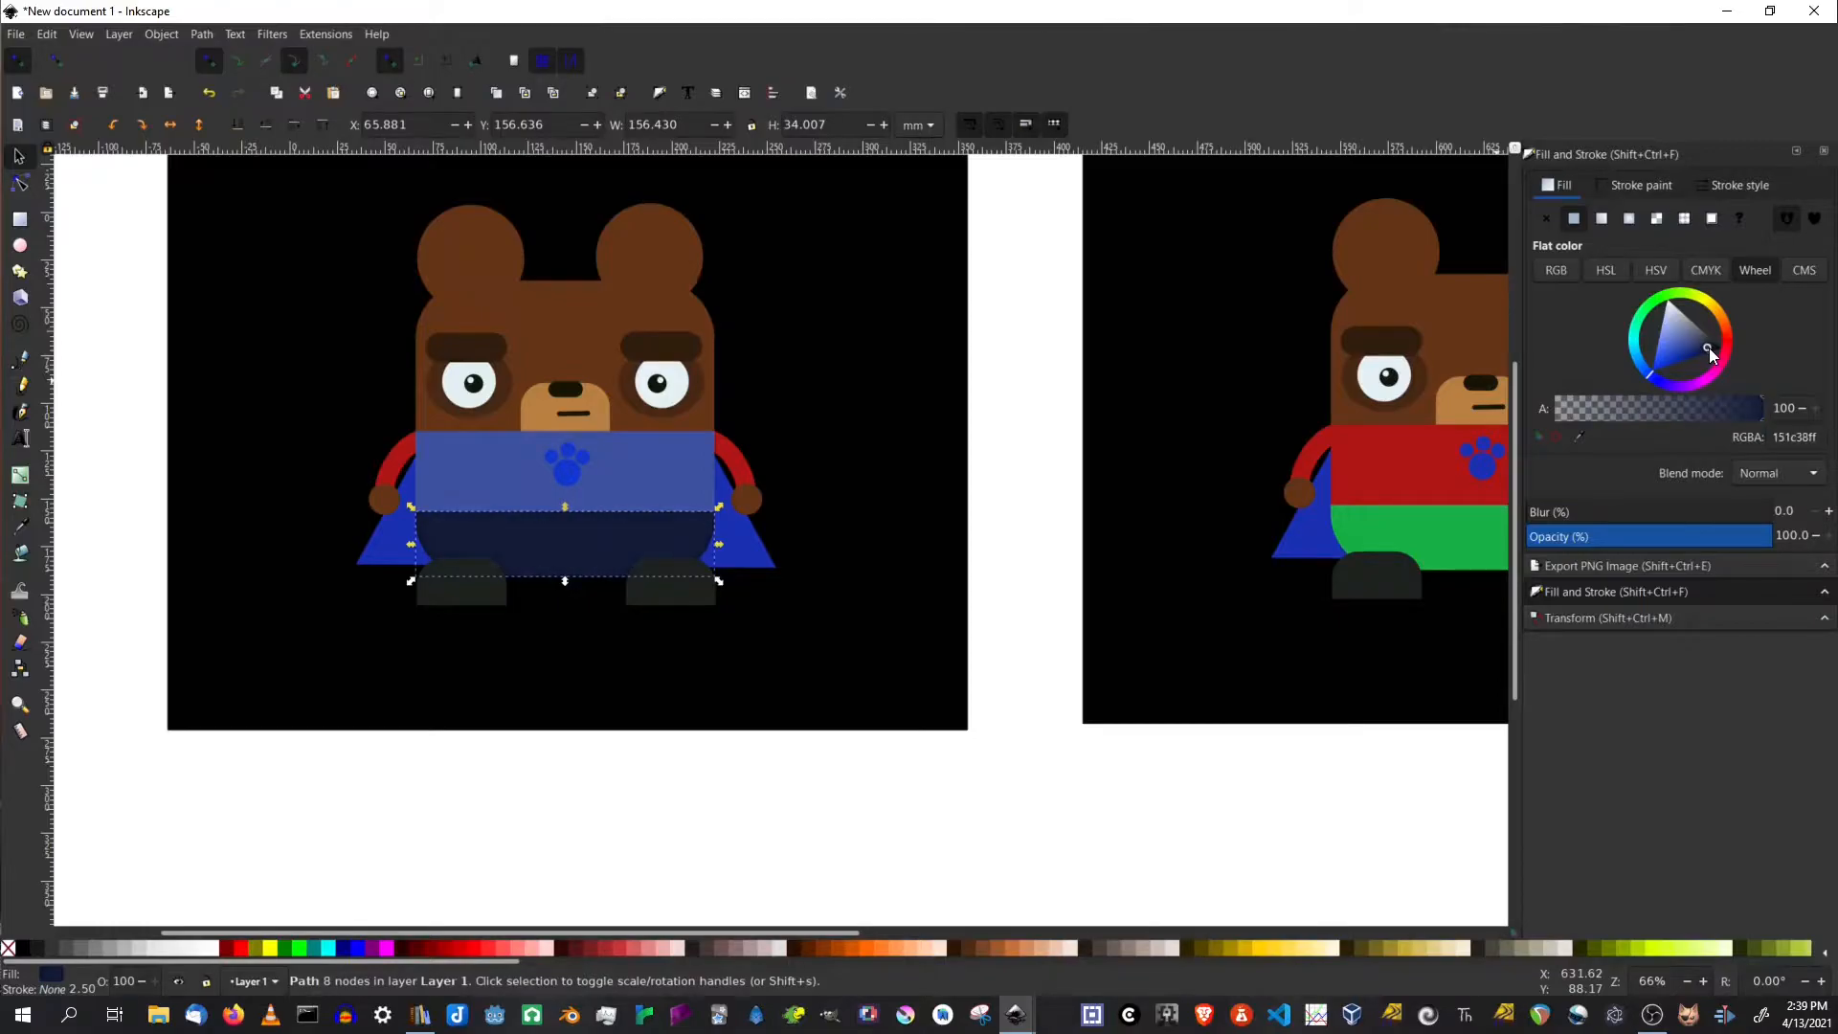
left_click(766, 557)
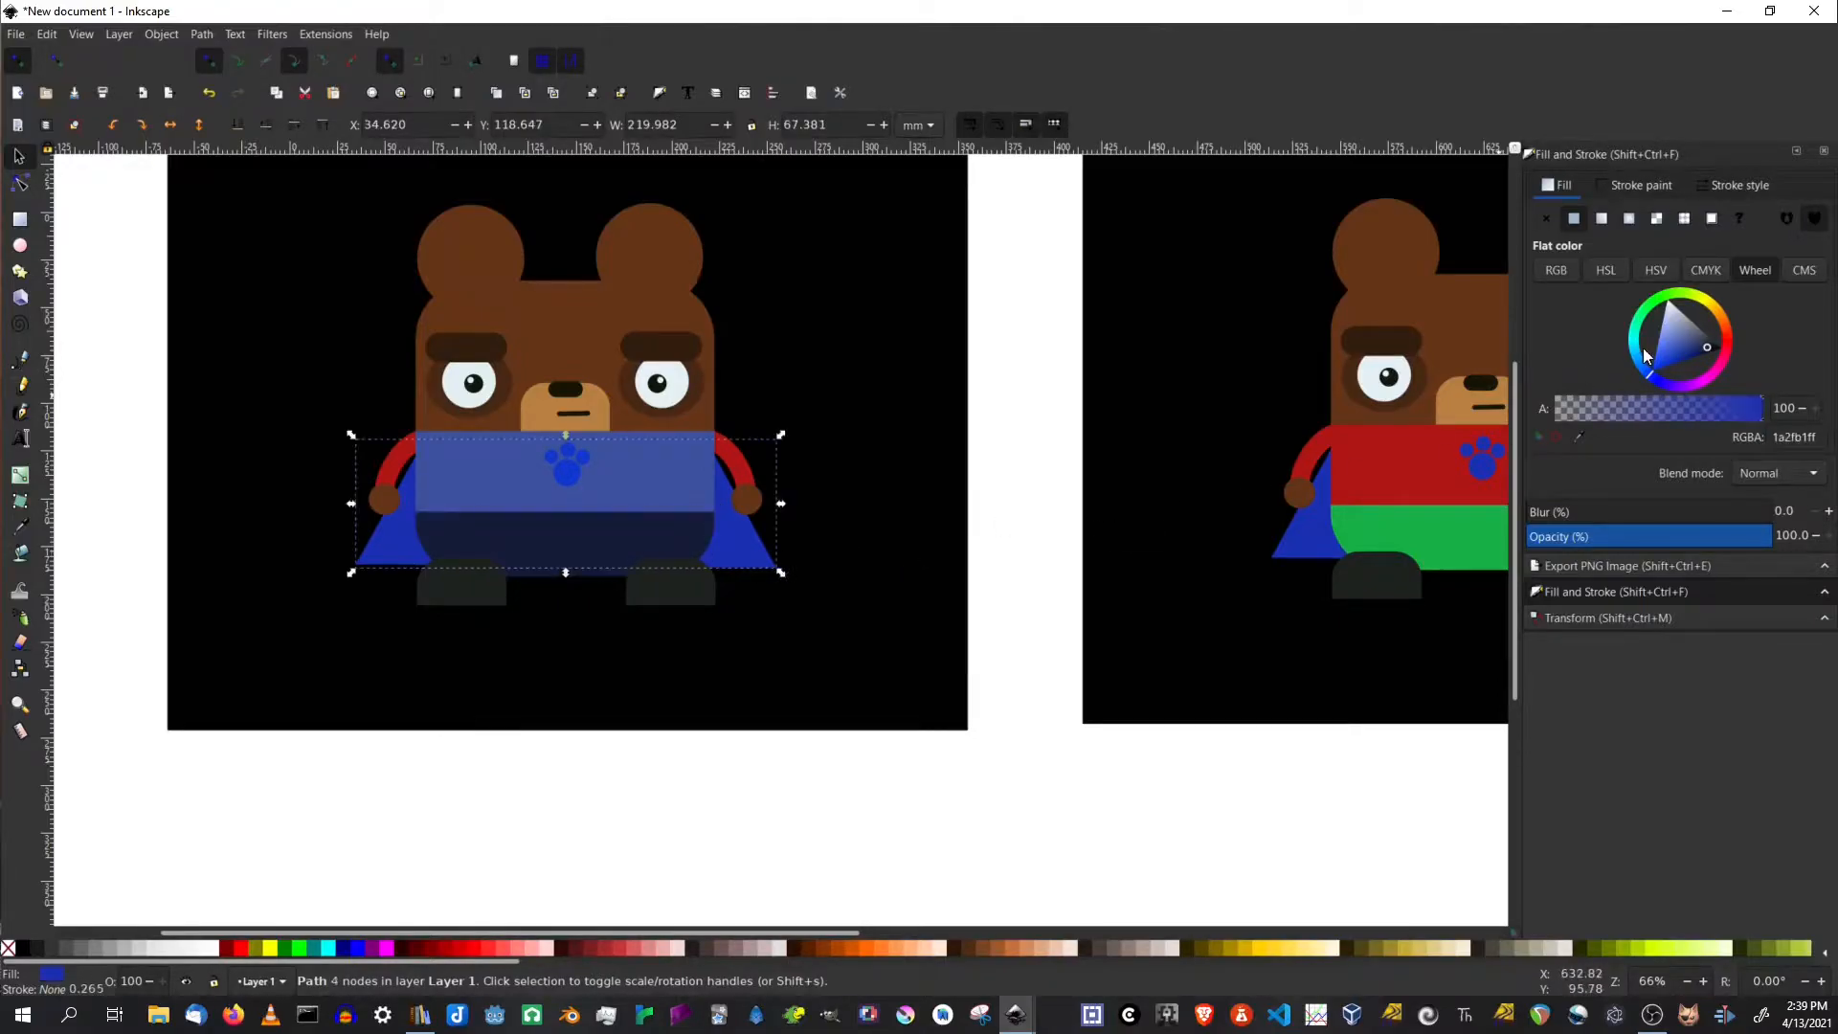
left_click_drag(1706, 347, 1712, 343)
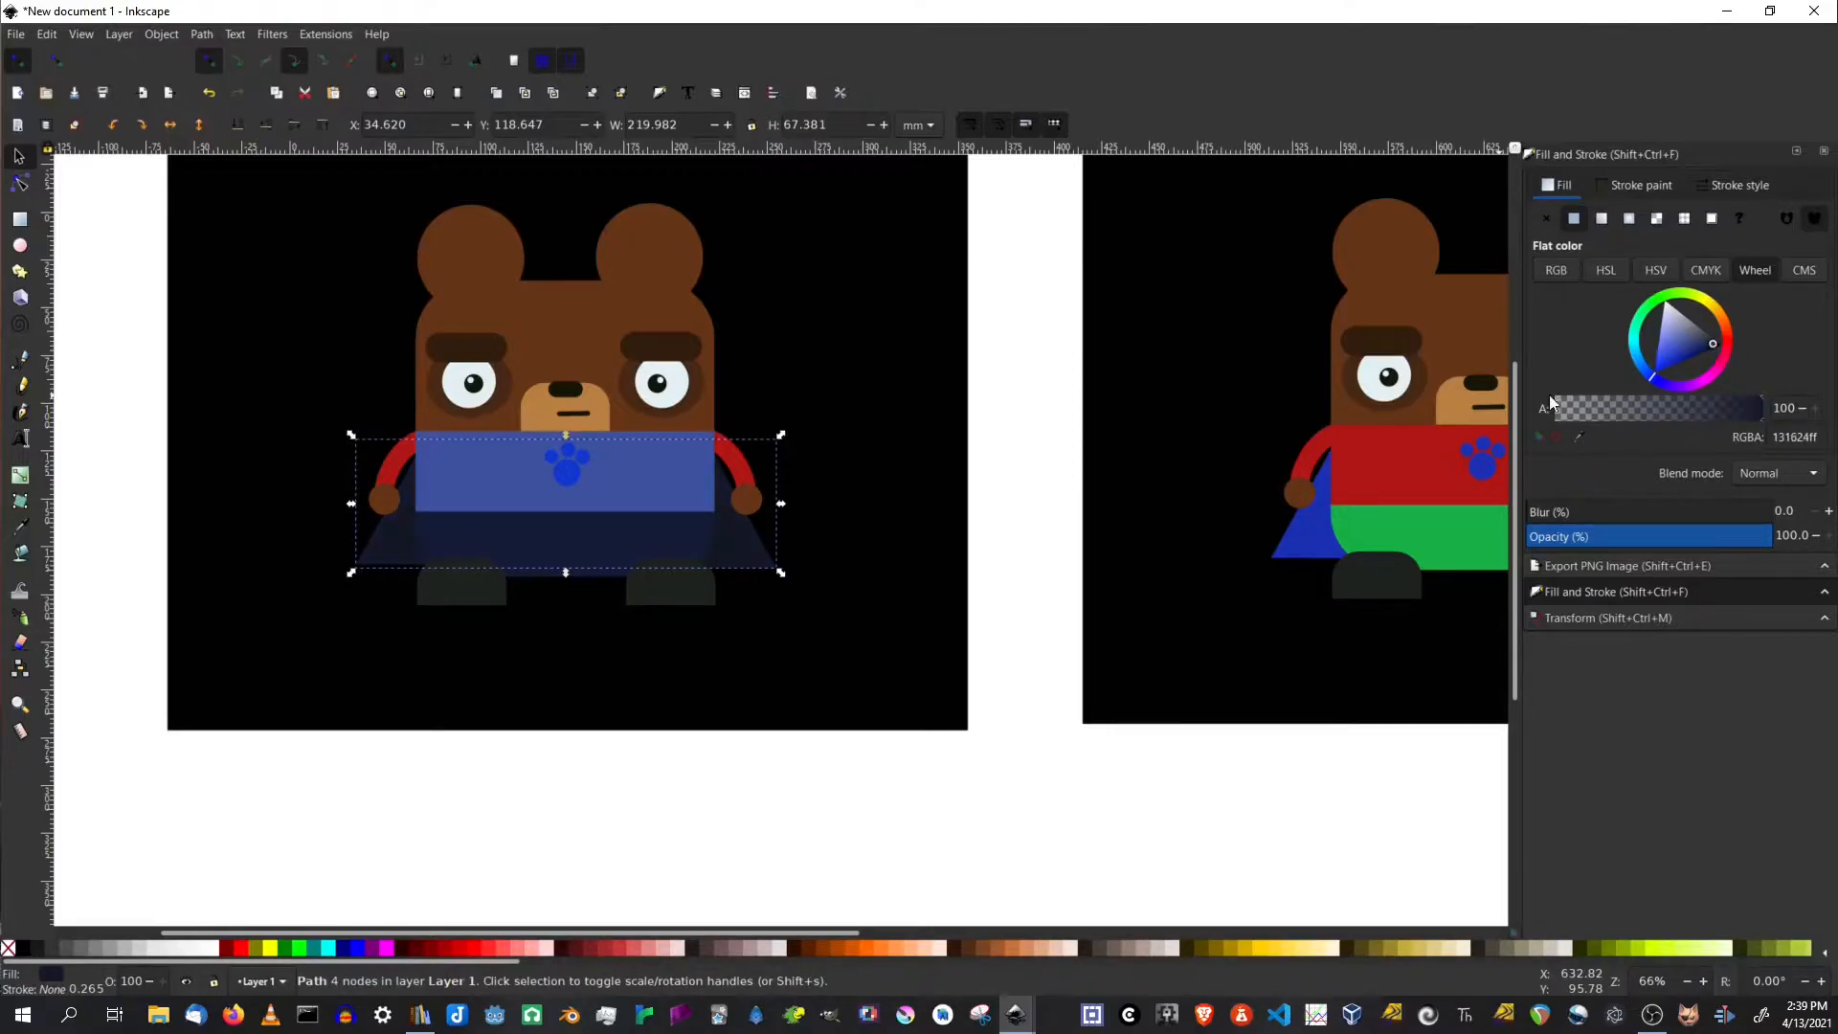
Match the stroke color of both of the first bear's arms to the shirt's muted blue, 3d519f
left_click(735, 458)
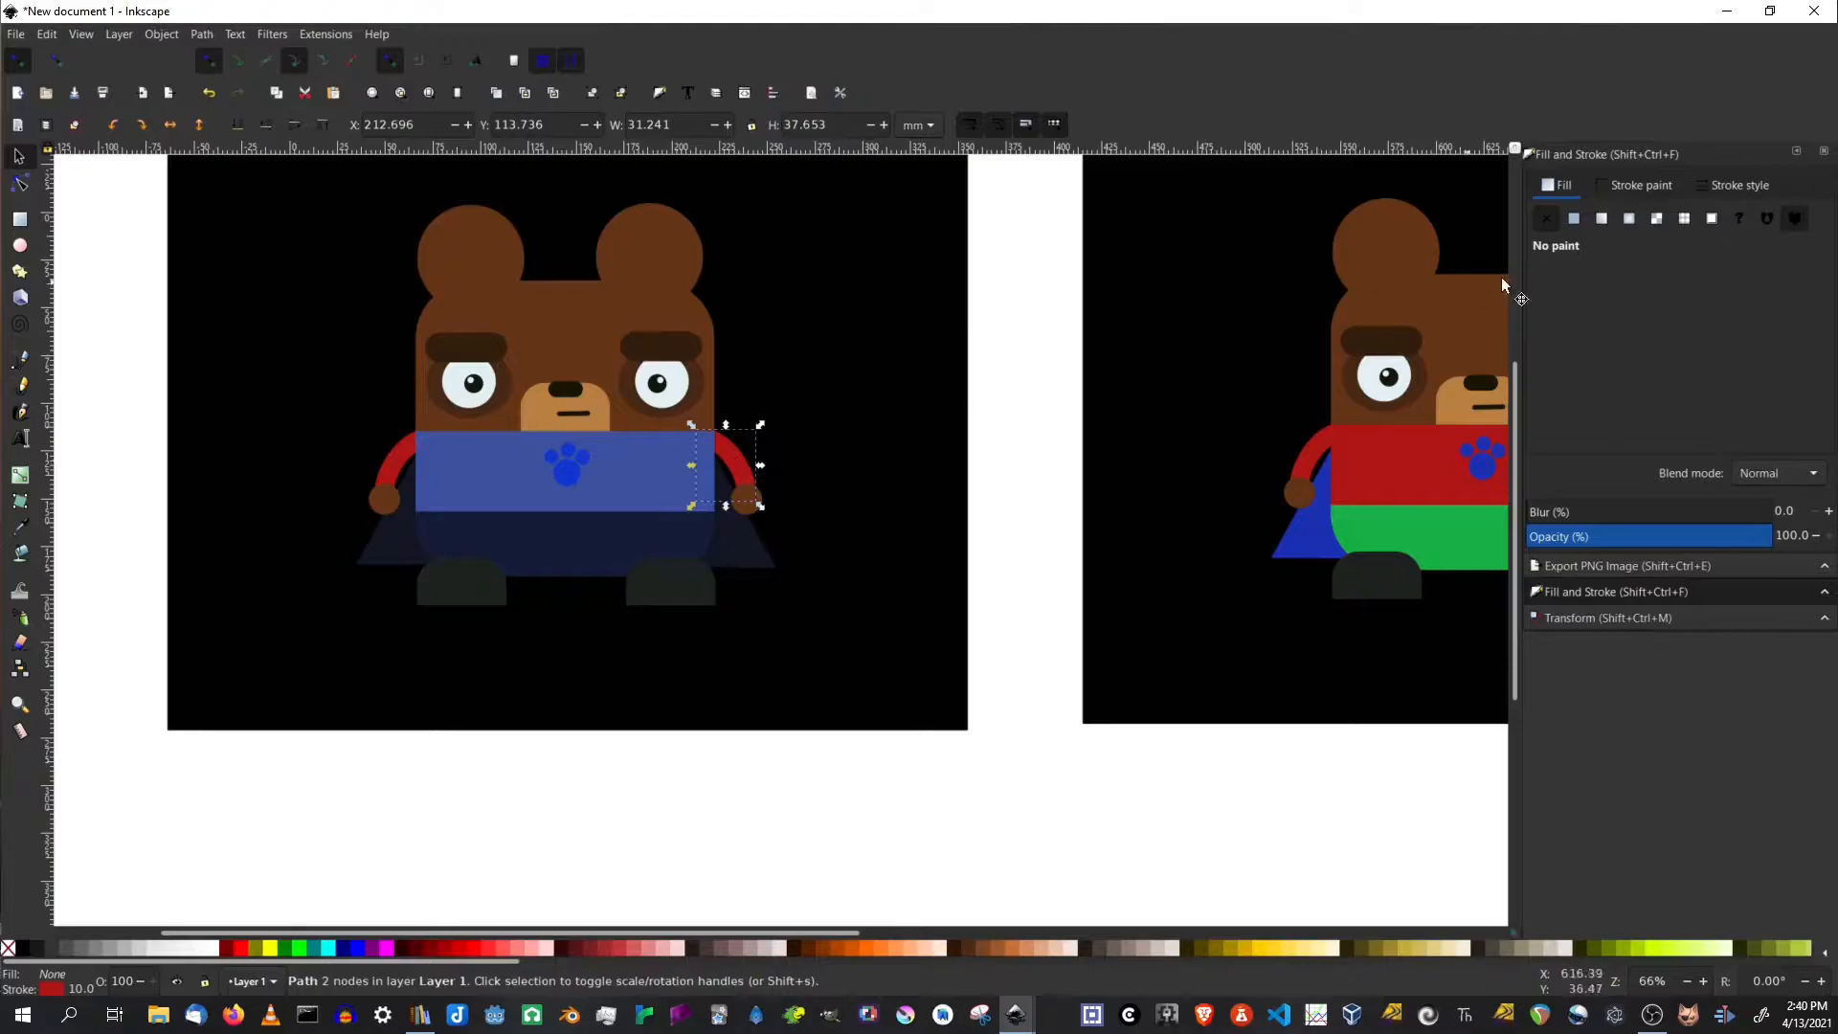
left_click(1639, 187)
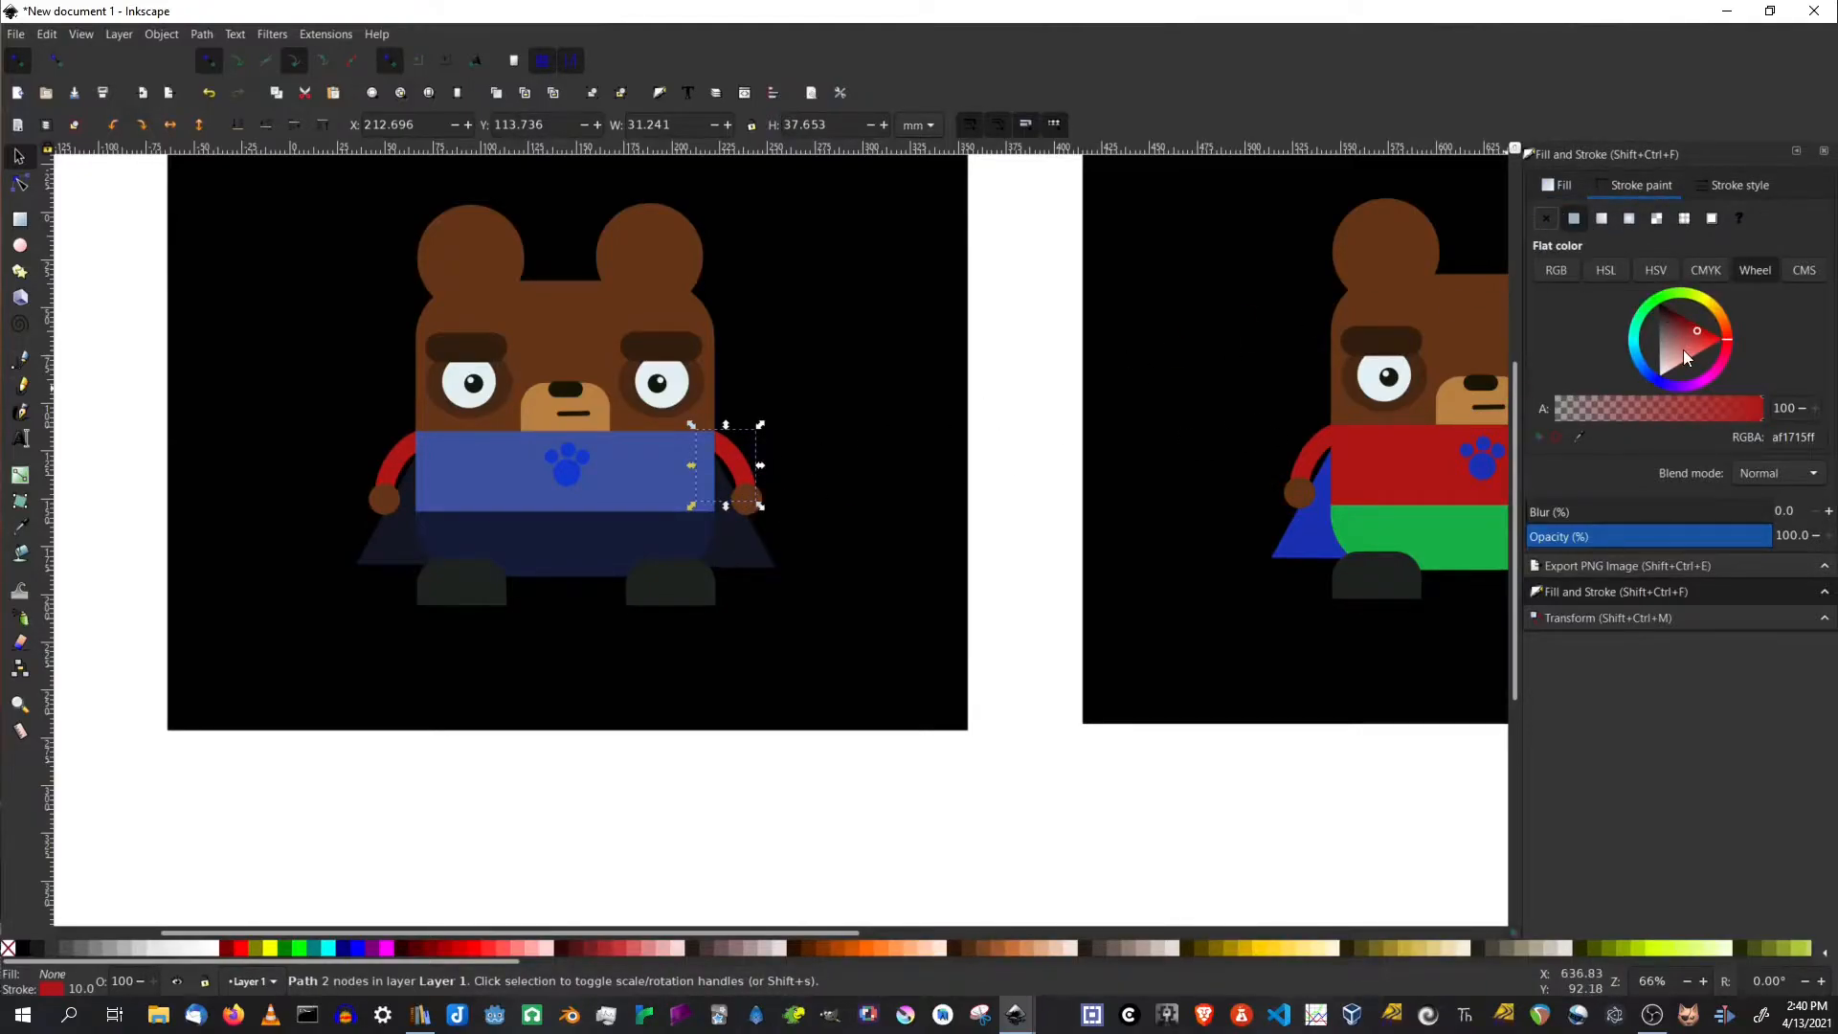
left_click(1578, 436)
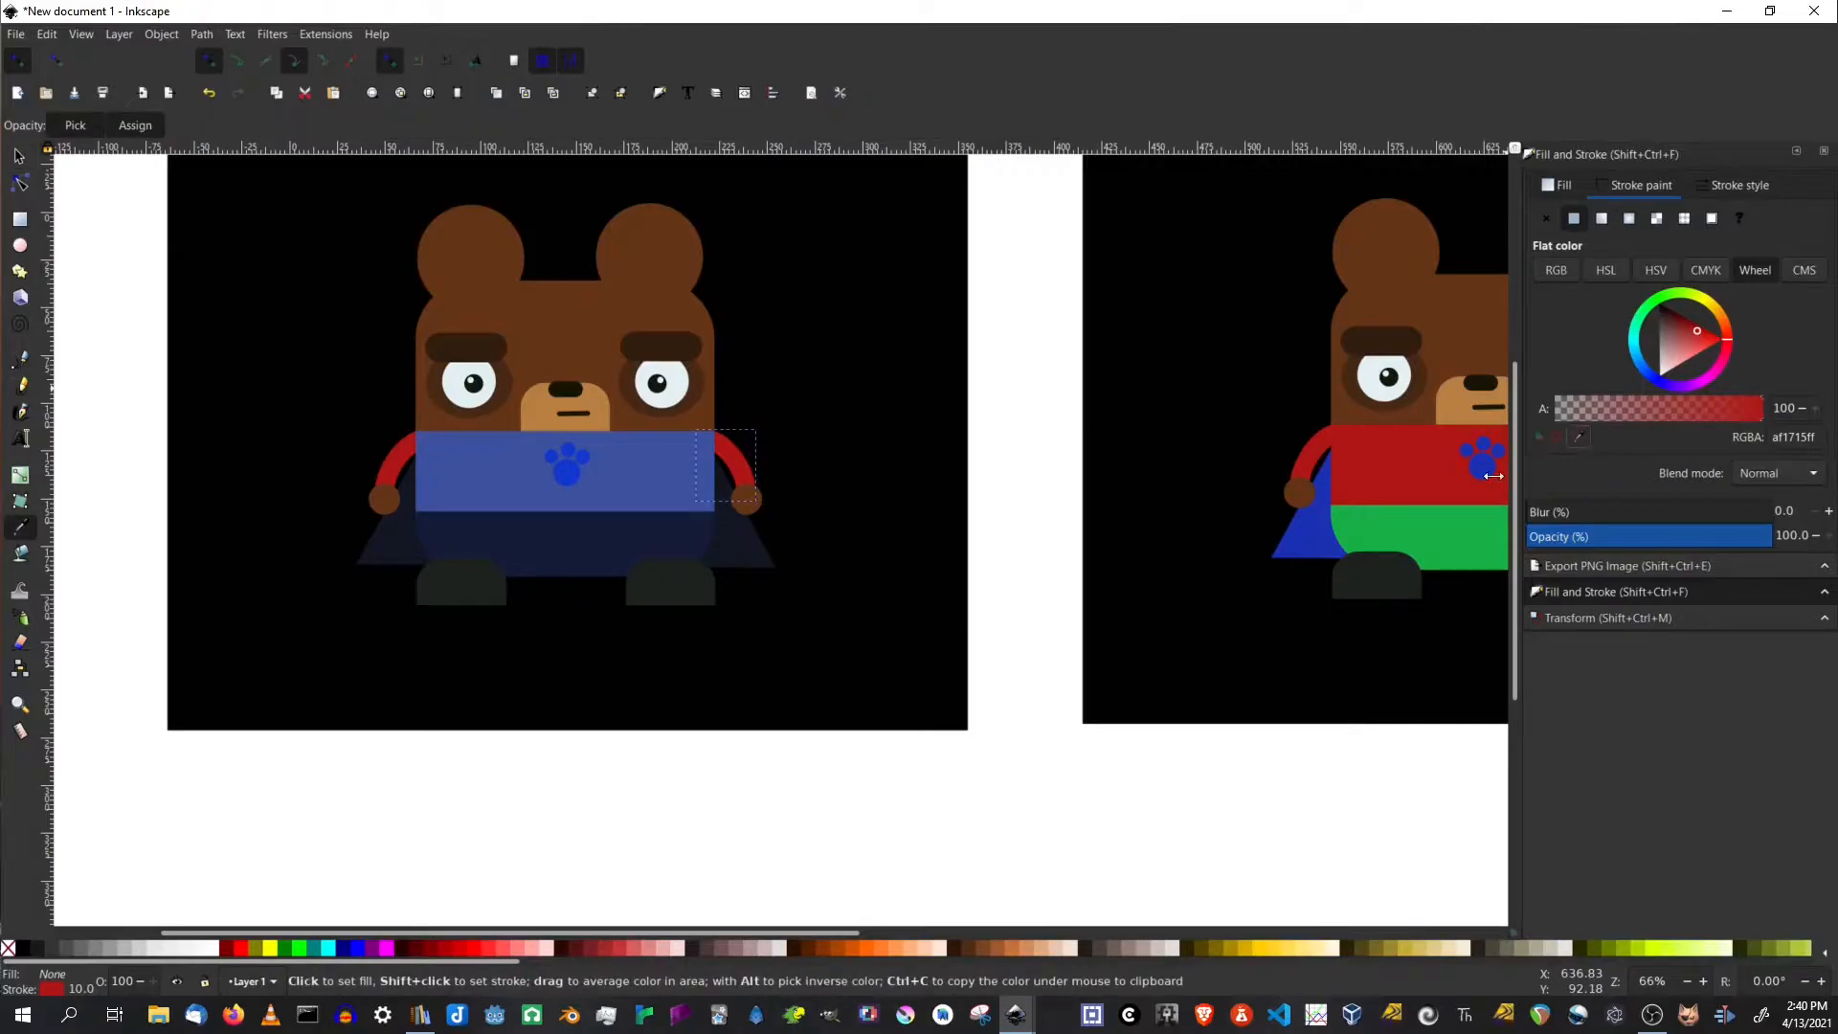
left_click(669, 482)
left_click(383, 465)
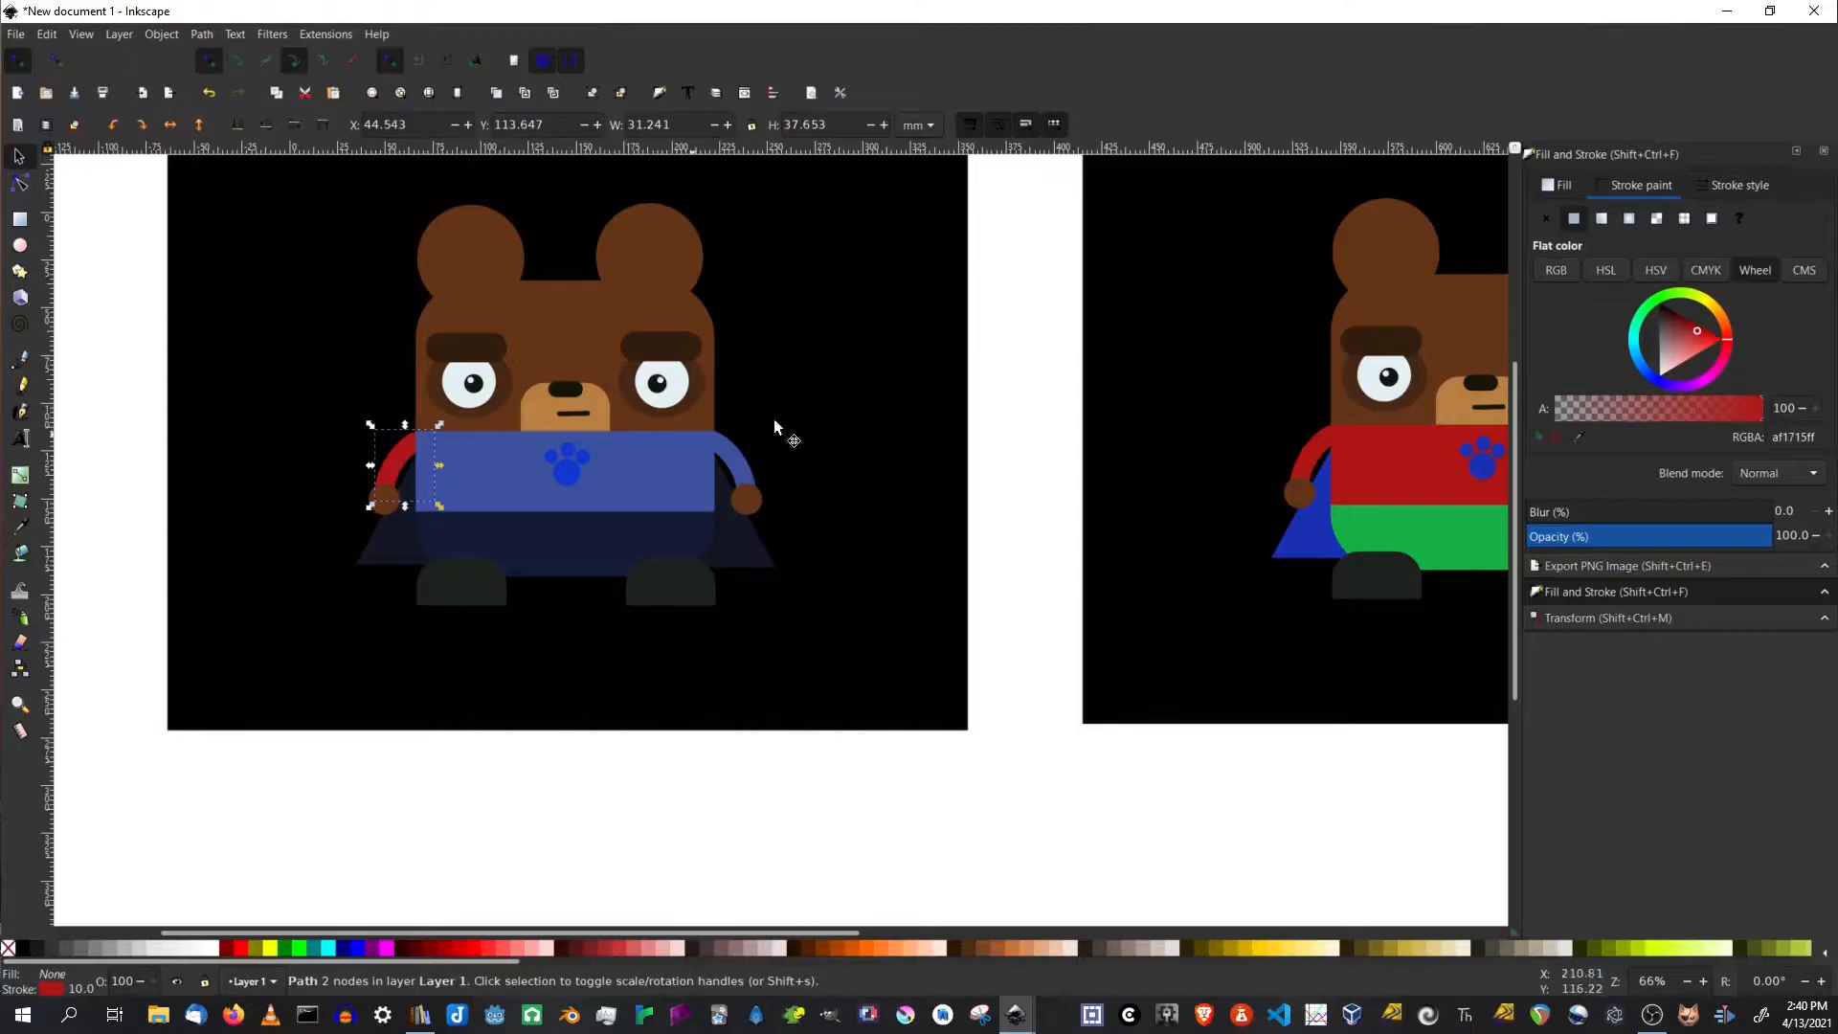
left_click(1577, 437)
left_click(657, 501)
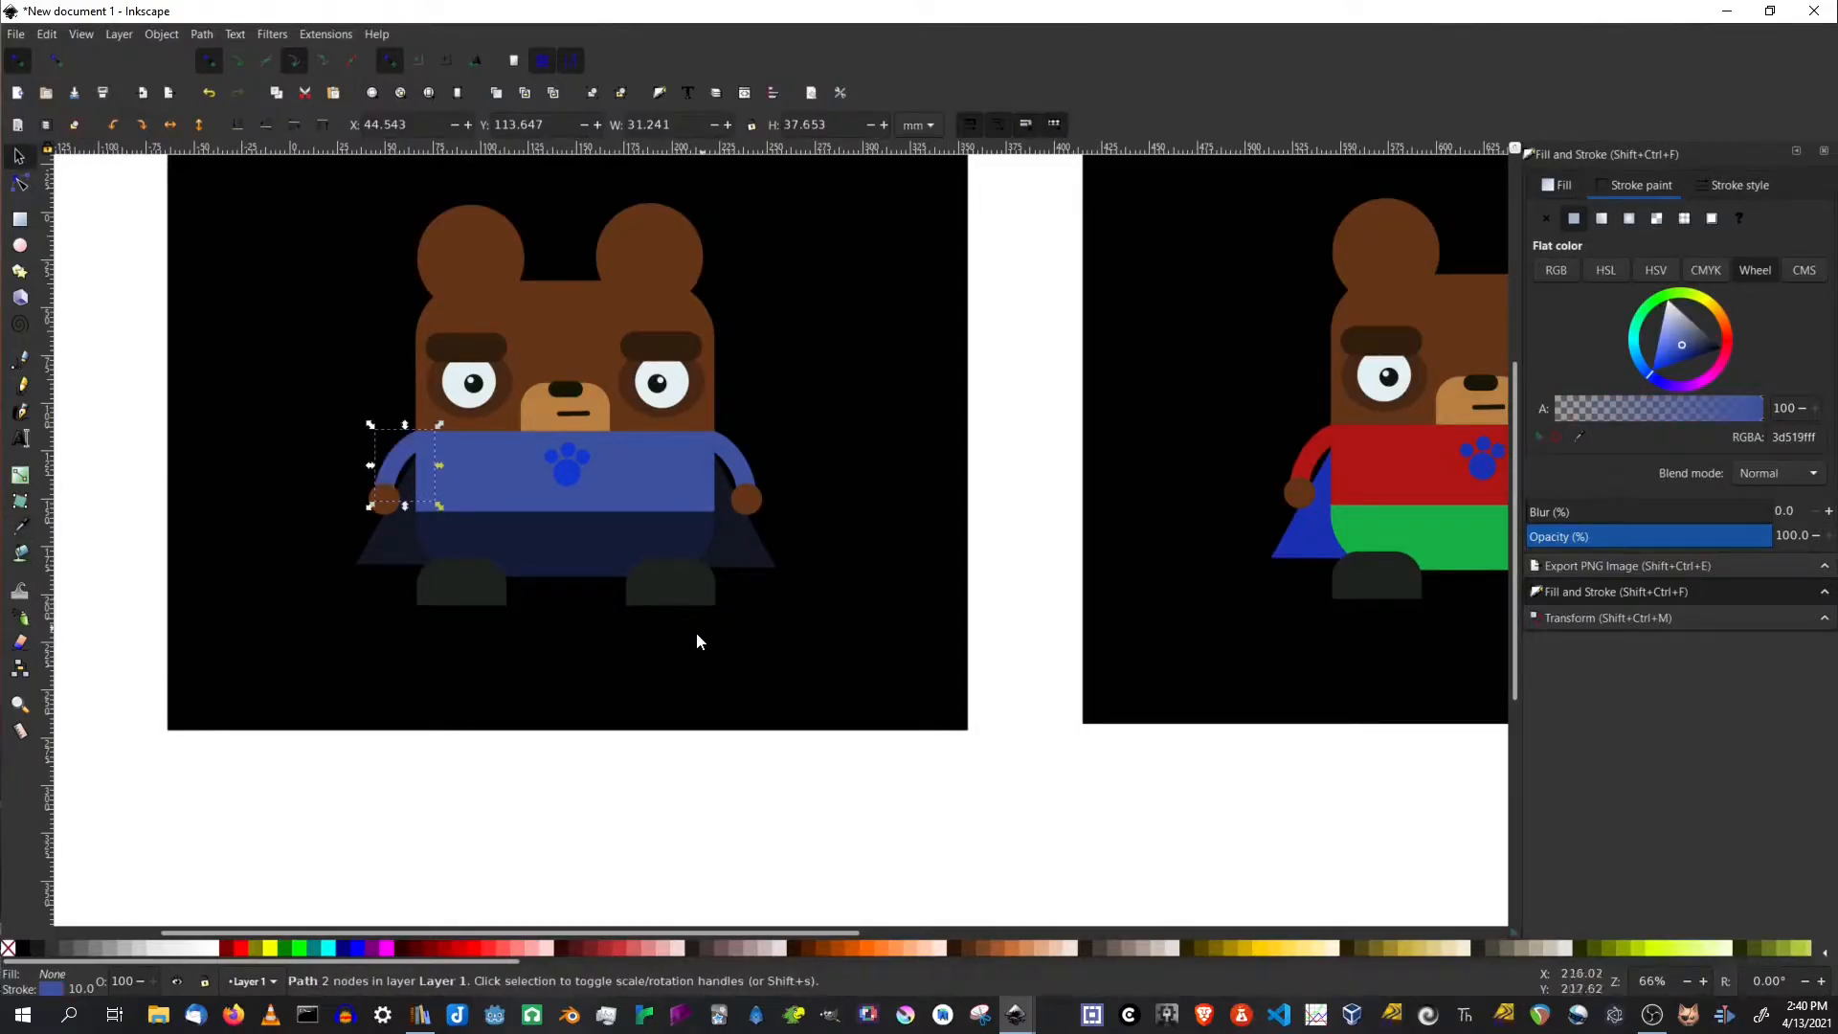
left_click(622, 794)
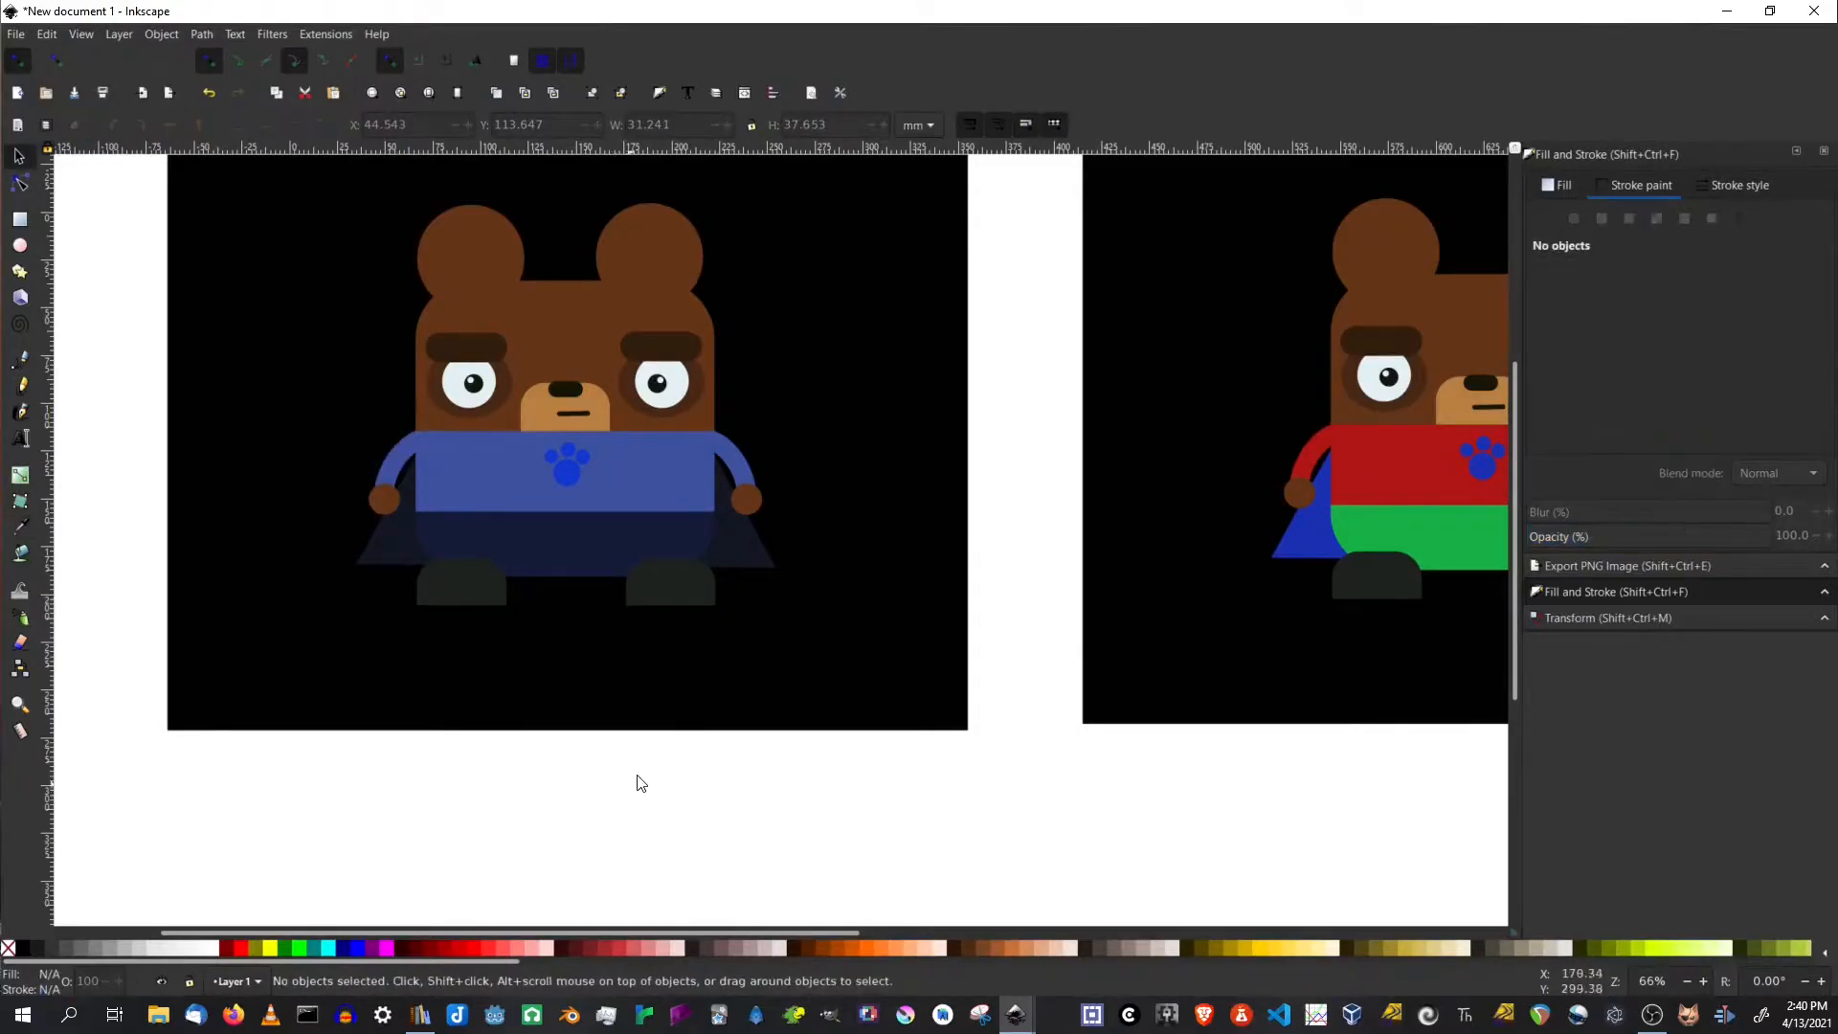
Fill the first bear's left boot with the shirt's sampled blue, 3d519f, leaving it without a stroke
left_click(459, 590)
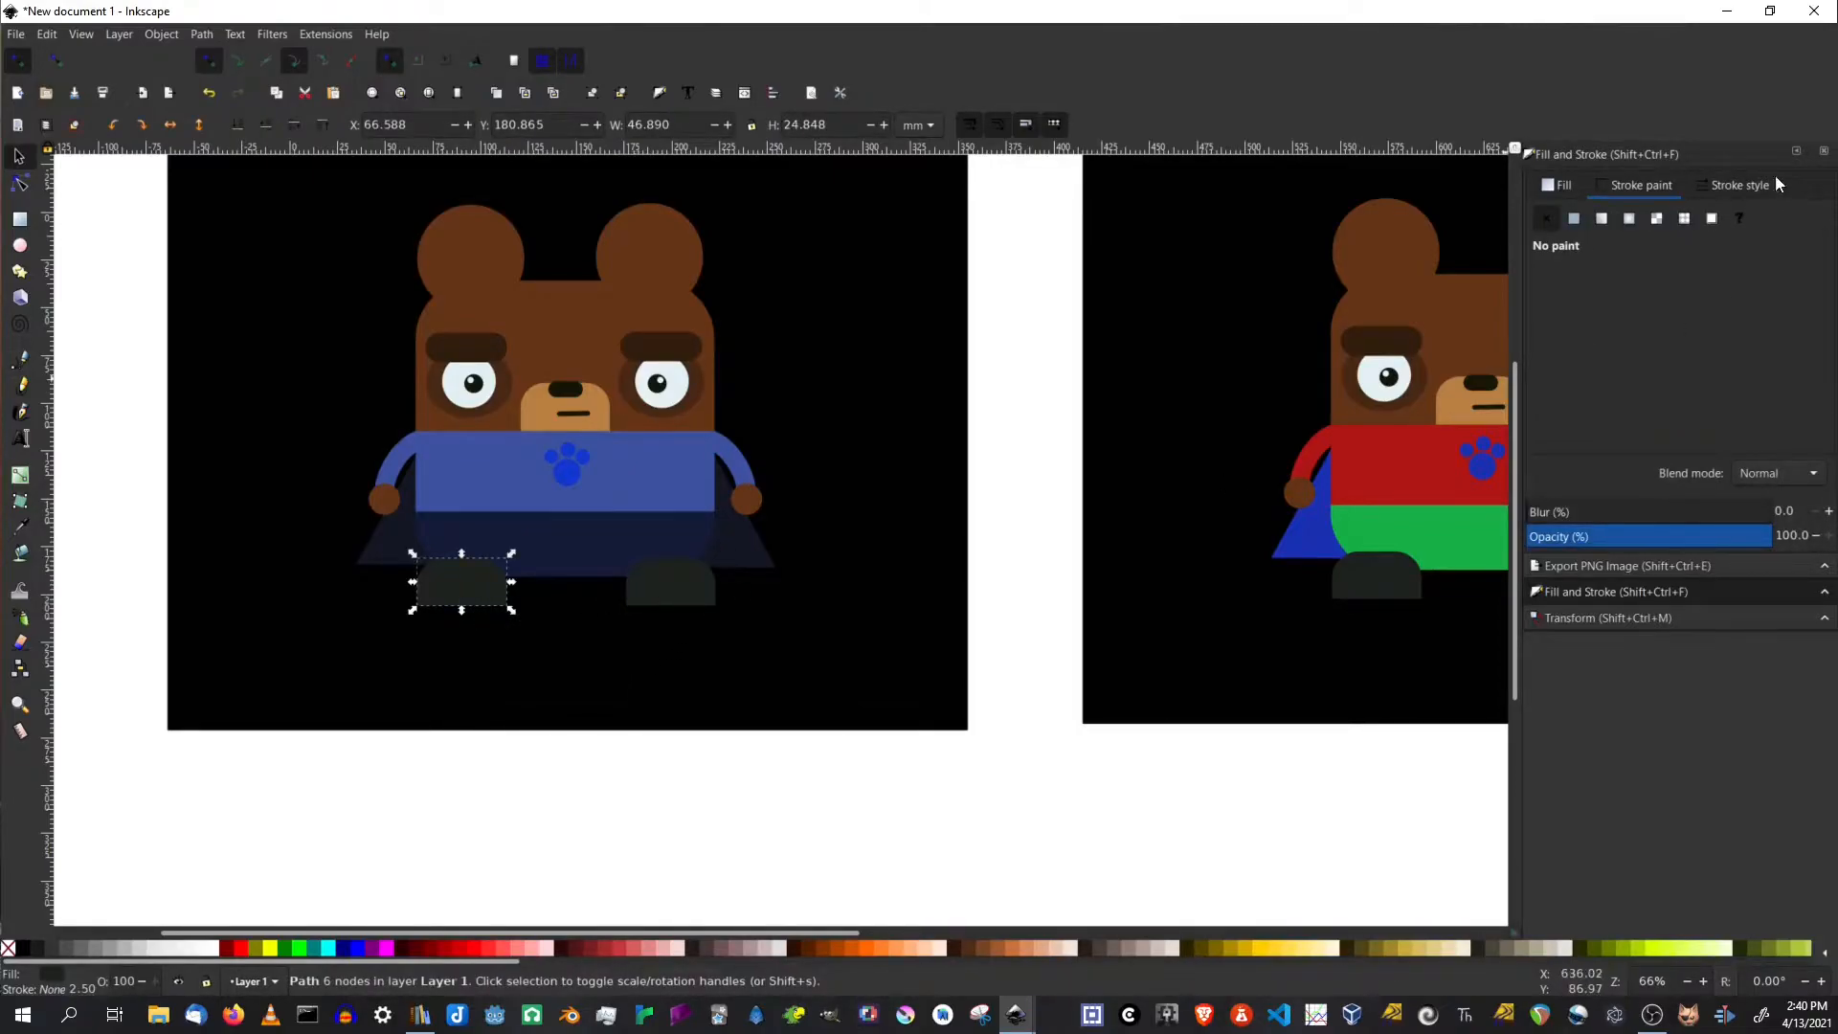
left_click(1573, 219)
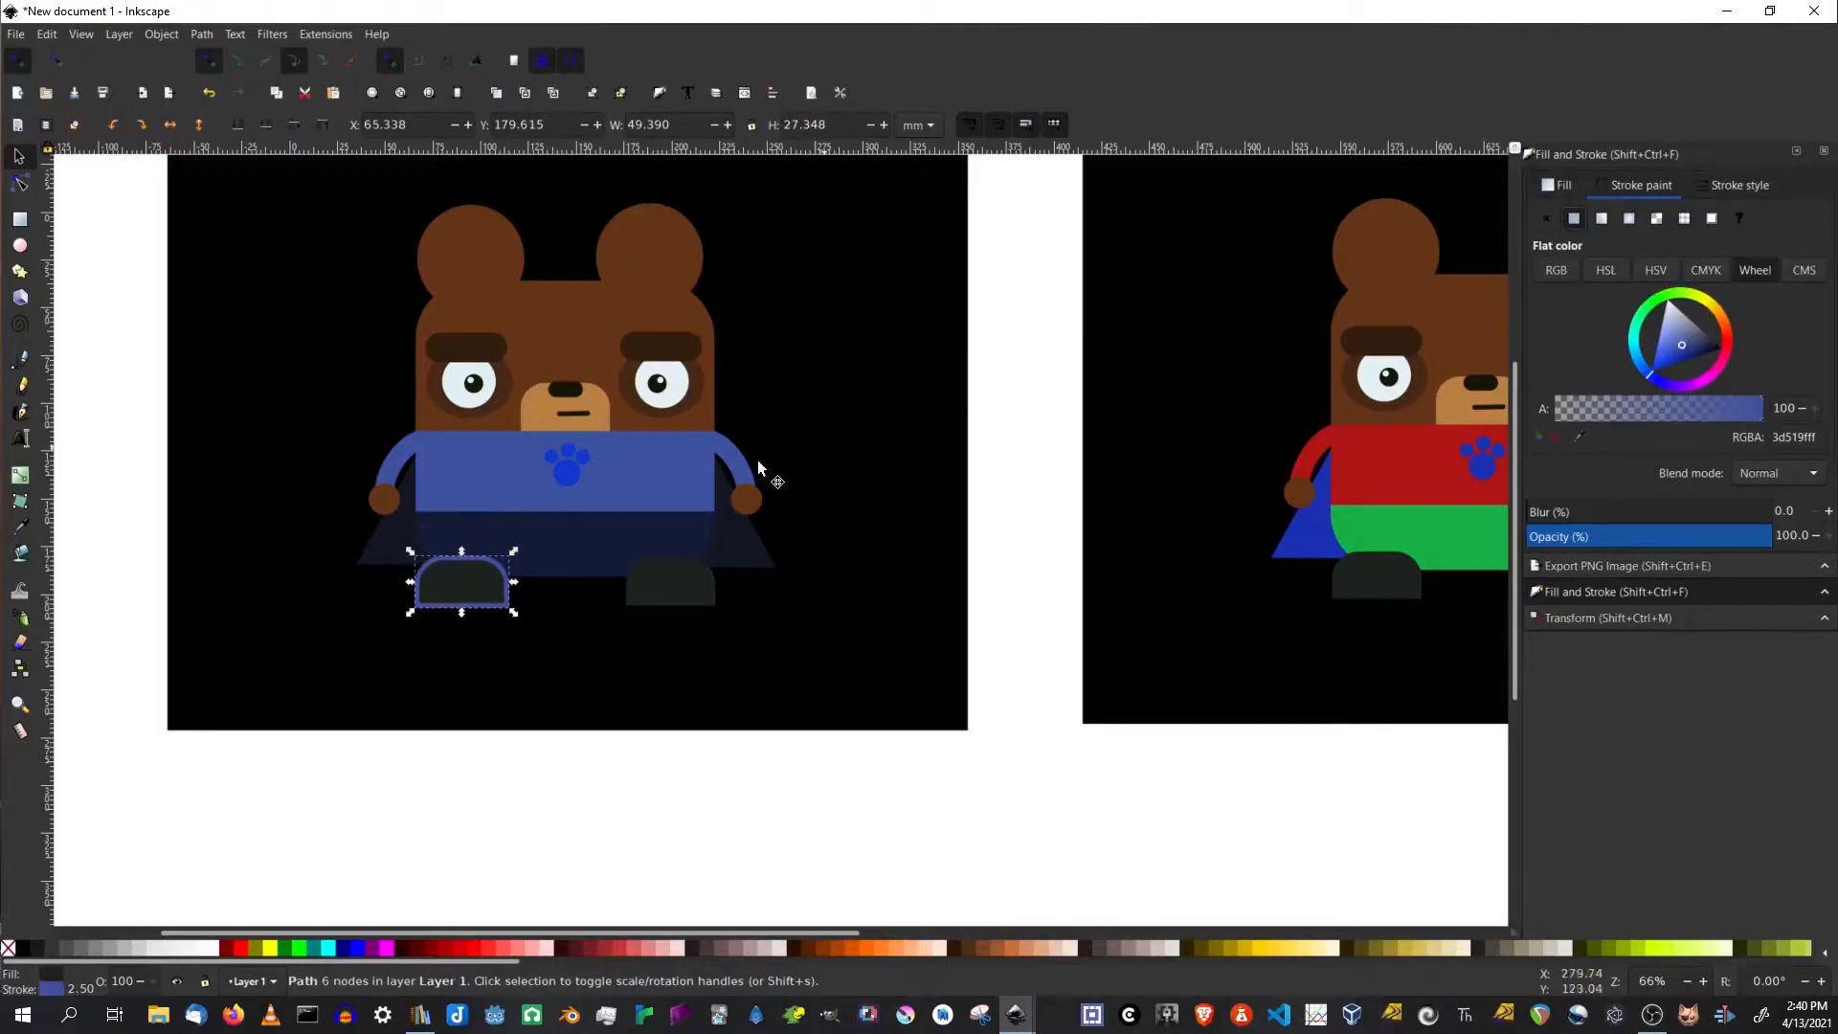
left_click(1542, 219)
left_click(1560, 187)
left_click(1580, 435)
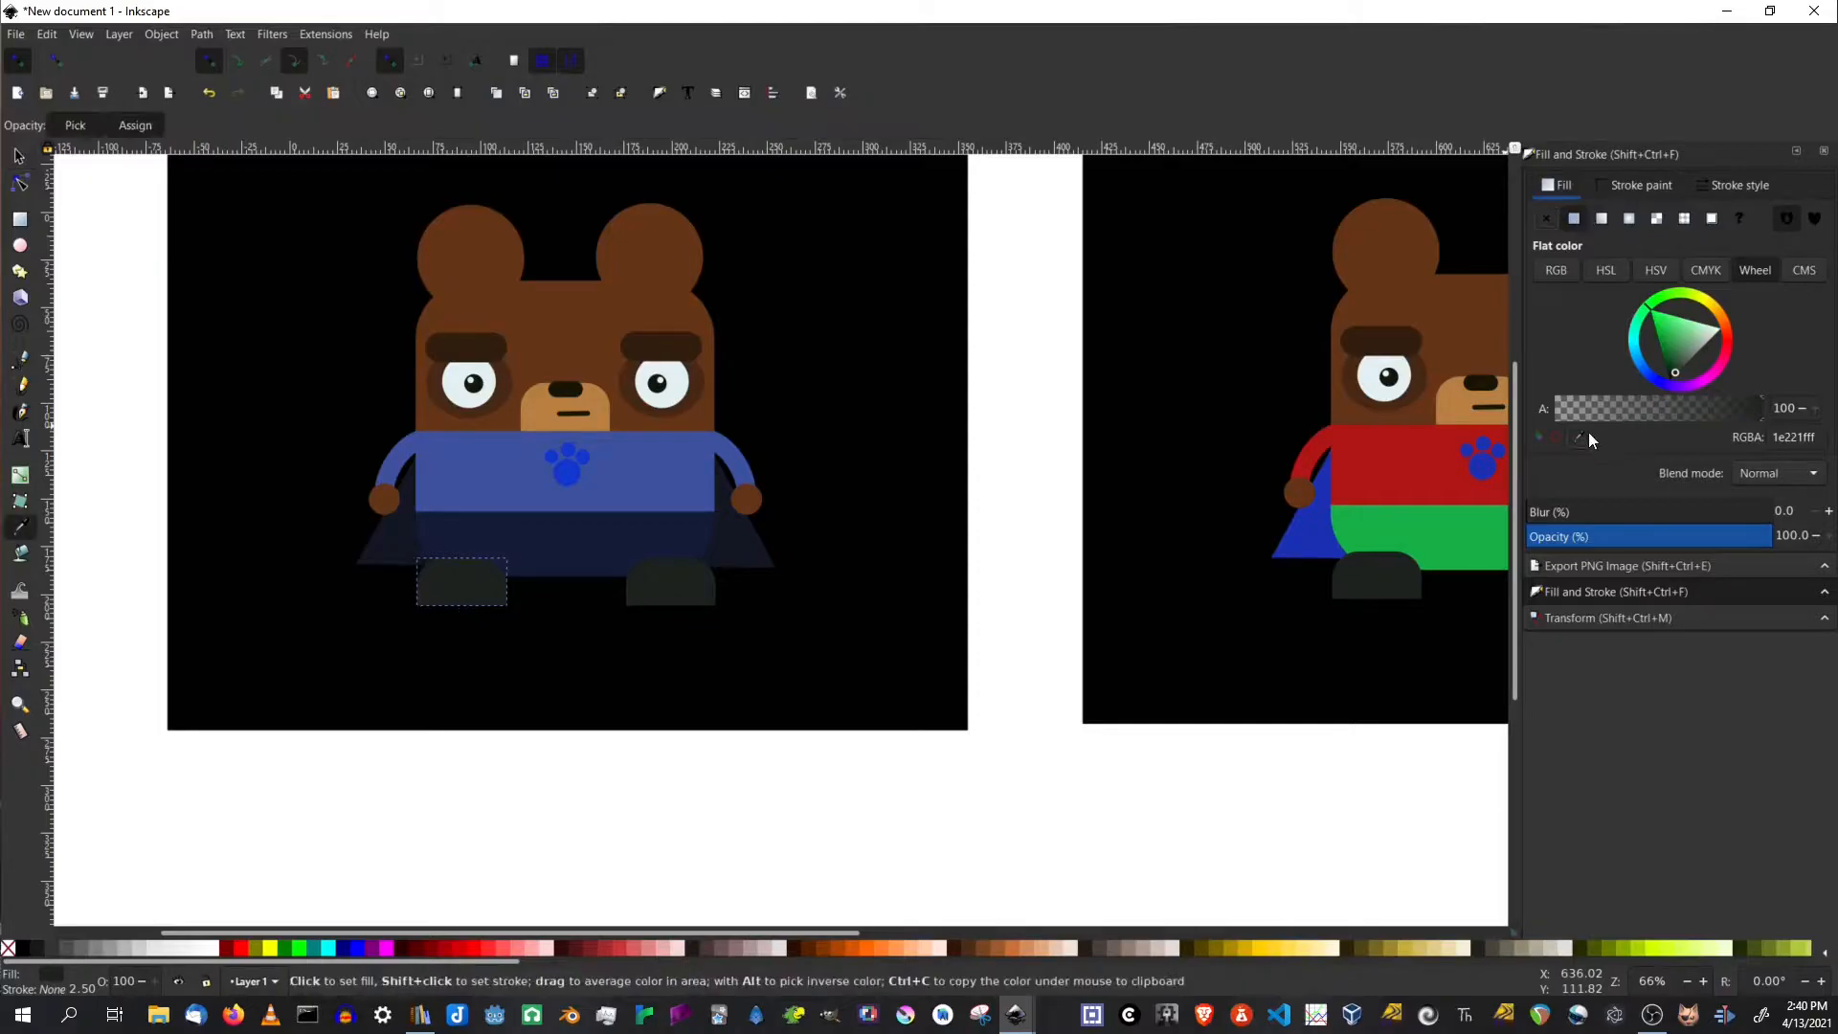
left_click(667, 494)
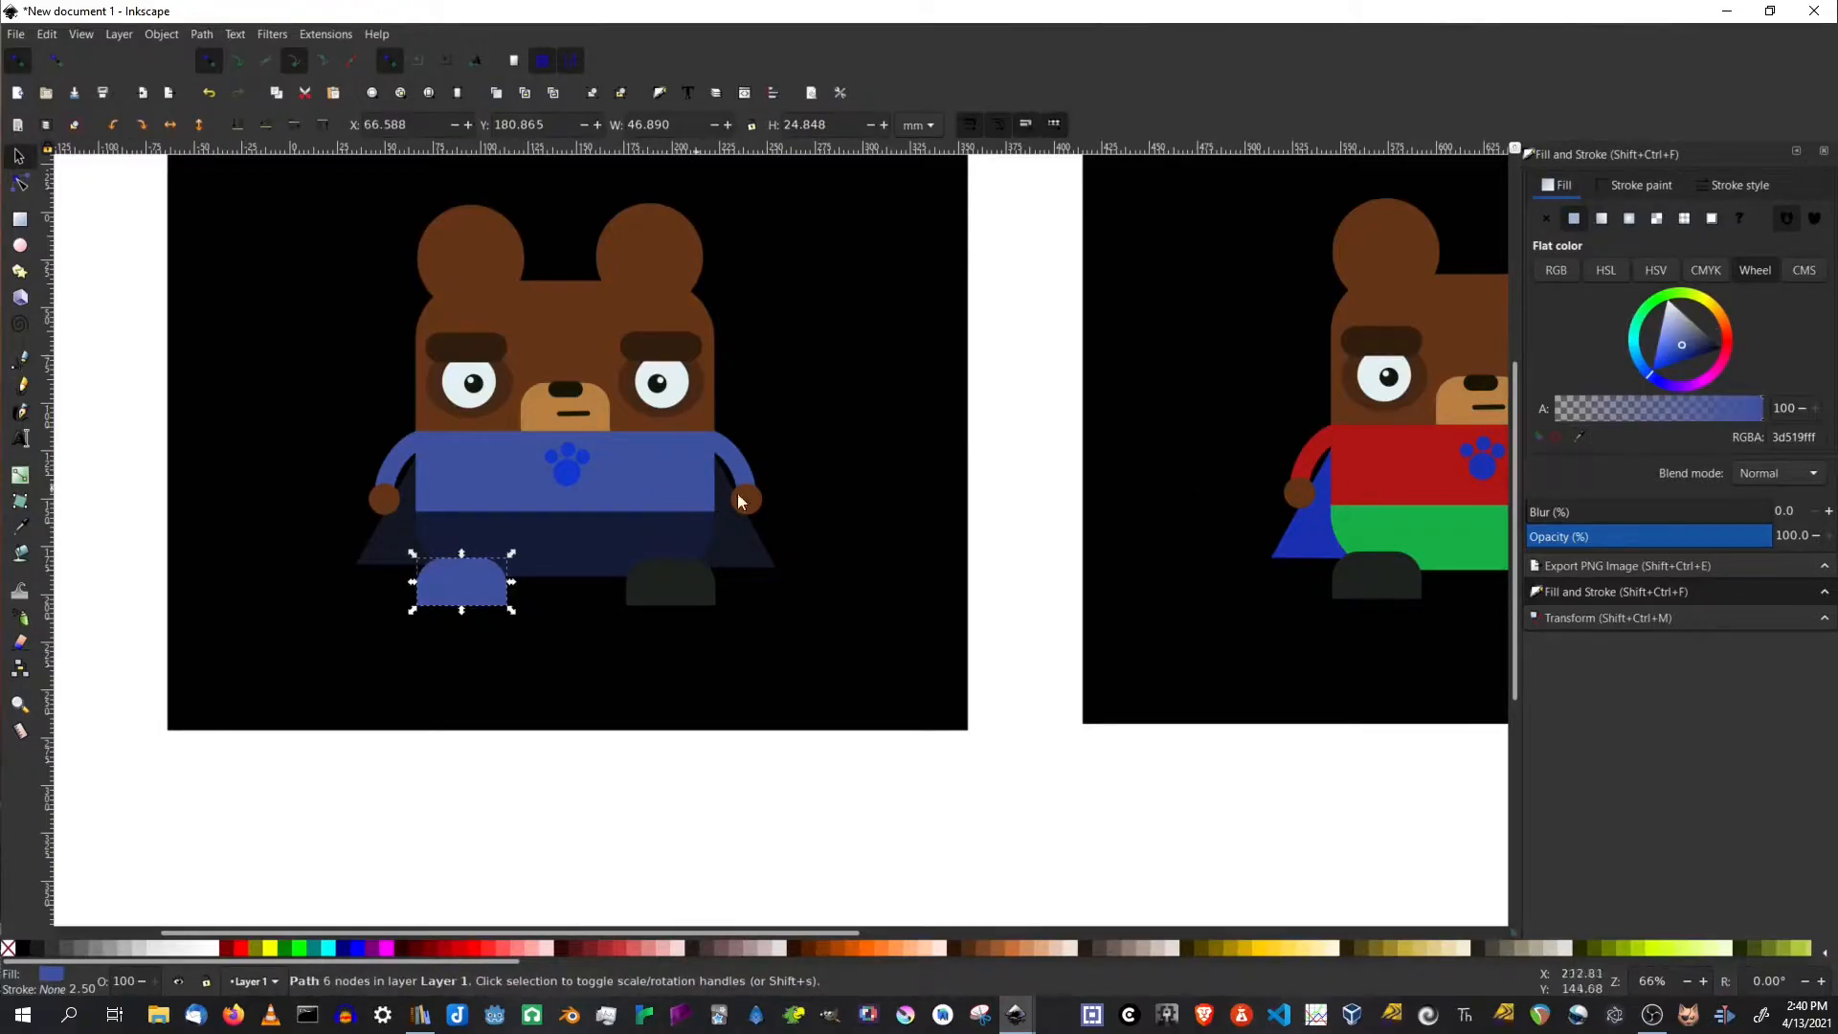
left_click(1581, 440)
left_click(620, 484)
Fill the first bear's right boot with the blue sampled from the shirt
left_click(660, 586)
left_click(1581, 436)
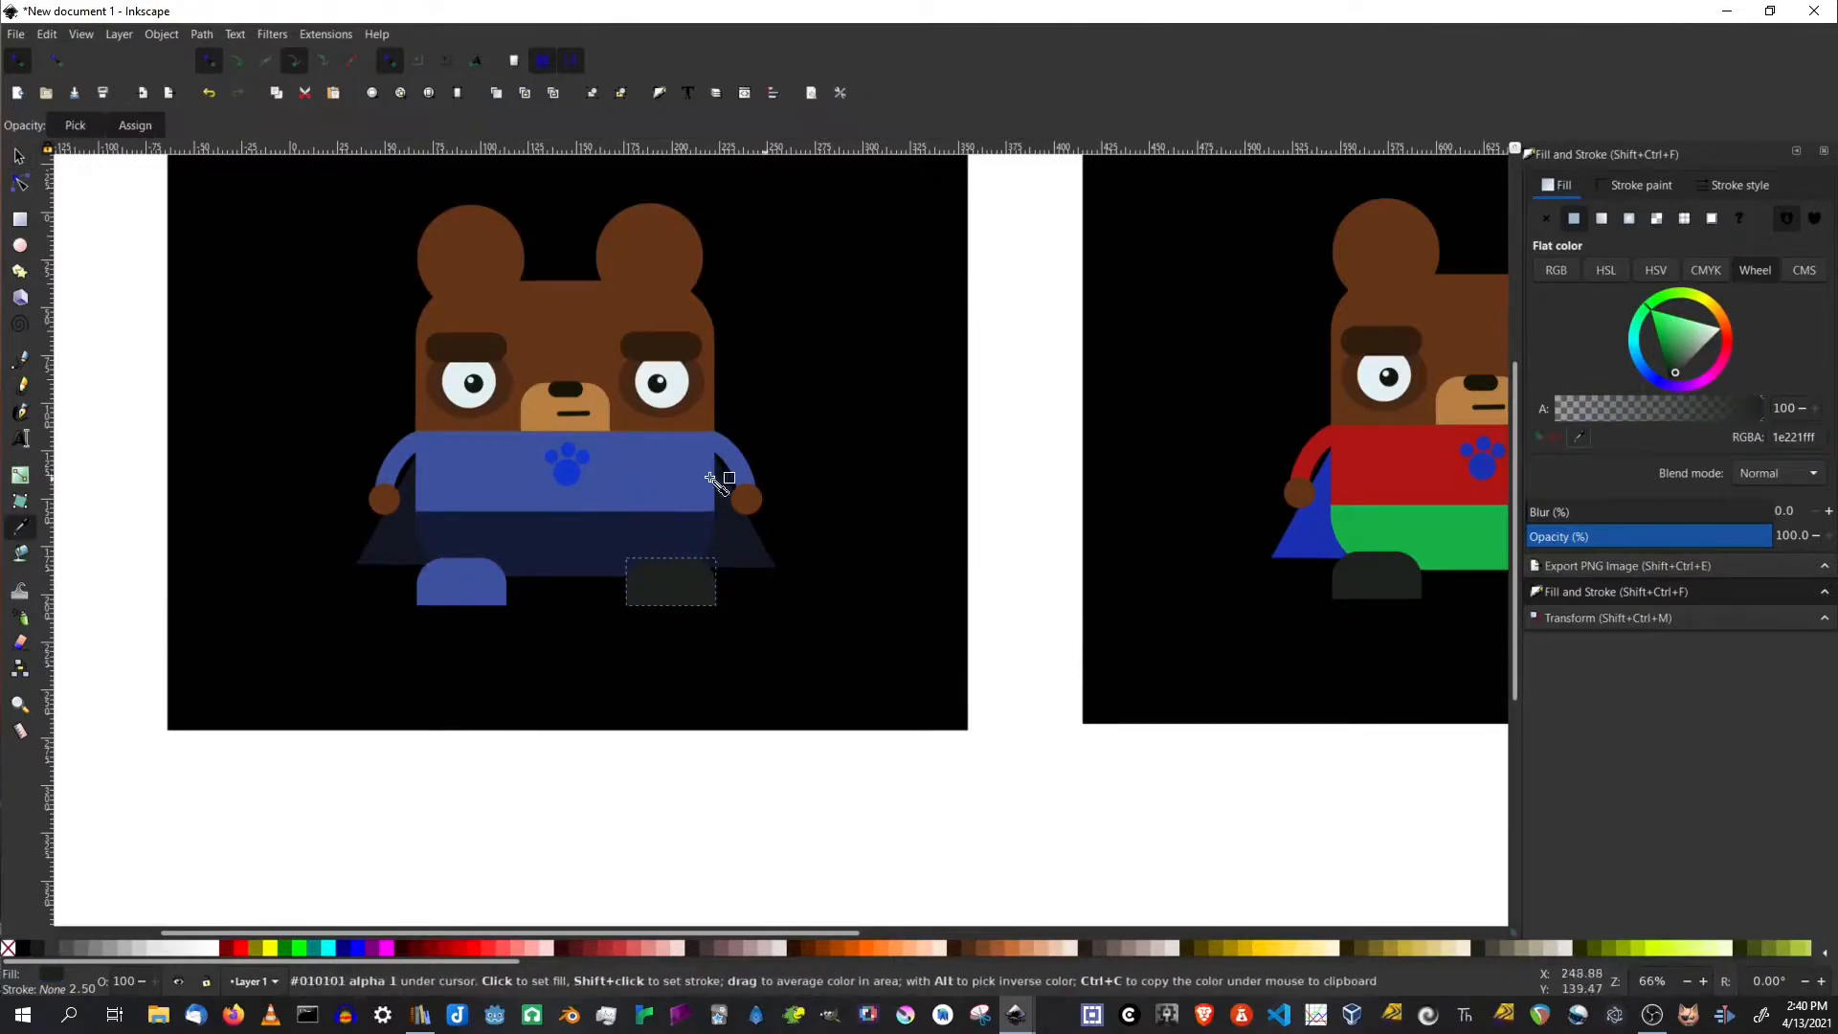
left_click(704, 488)
left_click(698, 795)
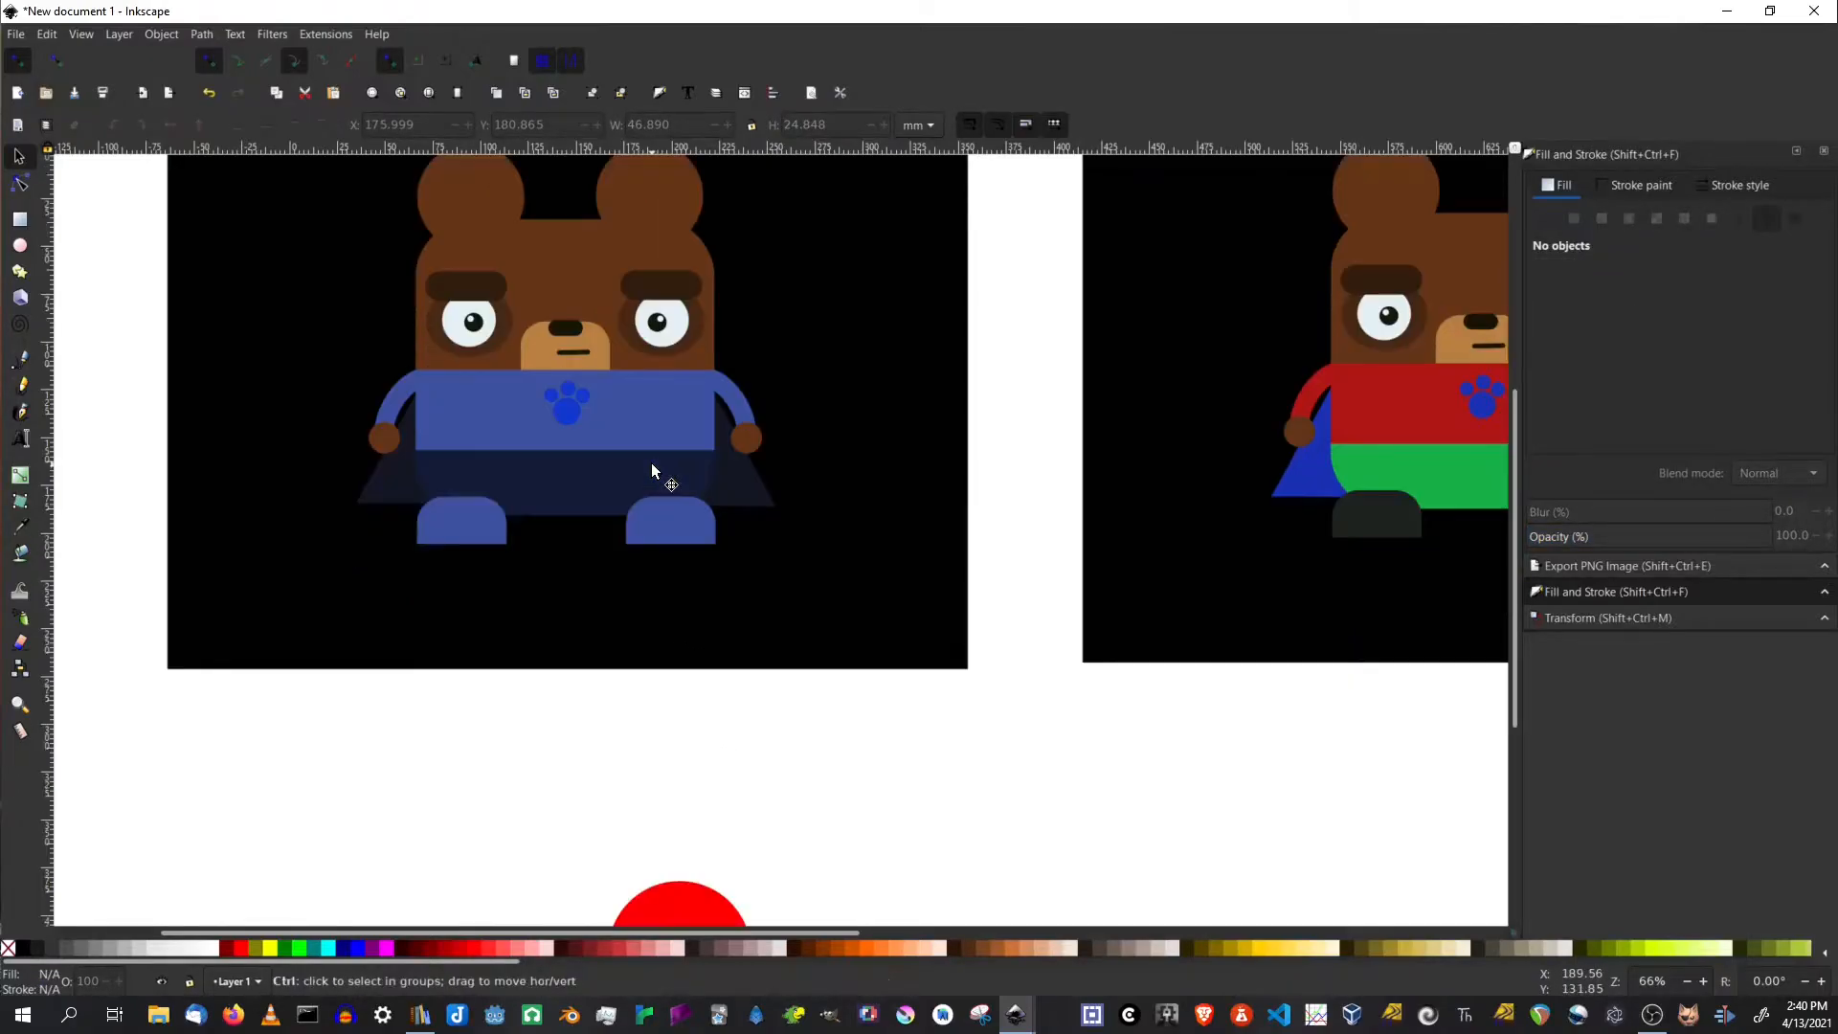
scroll(651, 462, "up", 1)
scroll(645, 458, "down", 2)
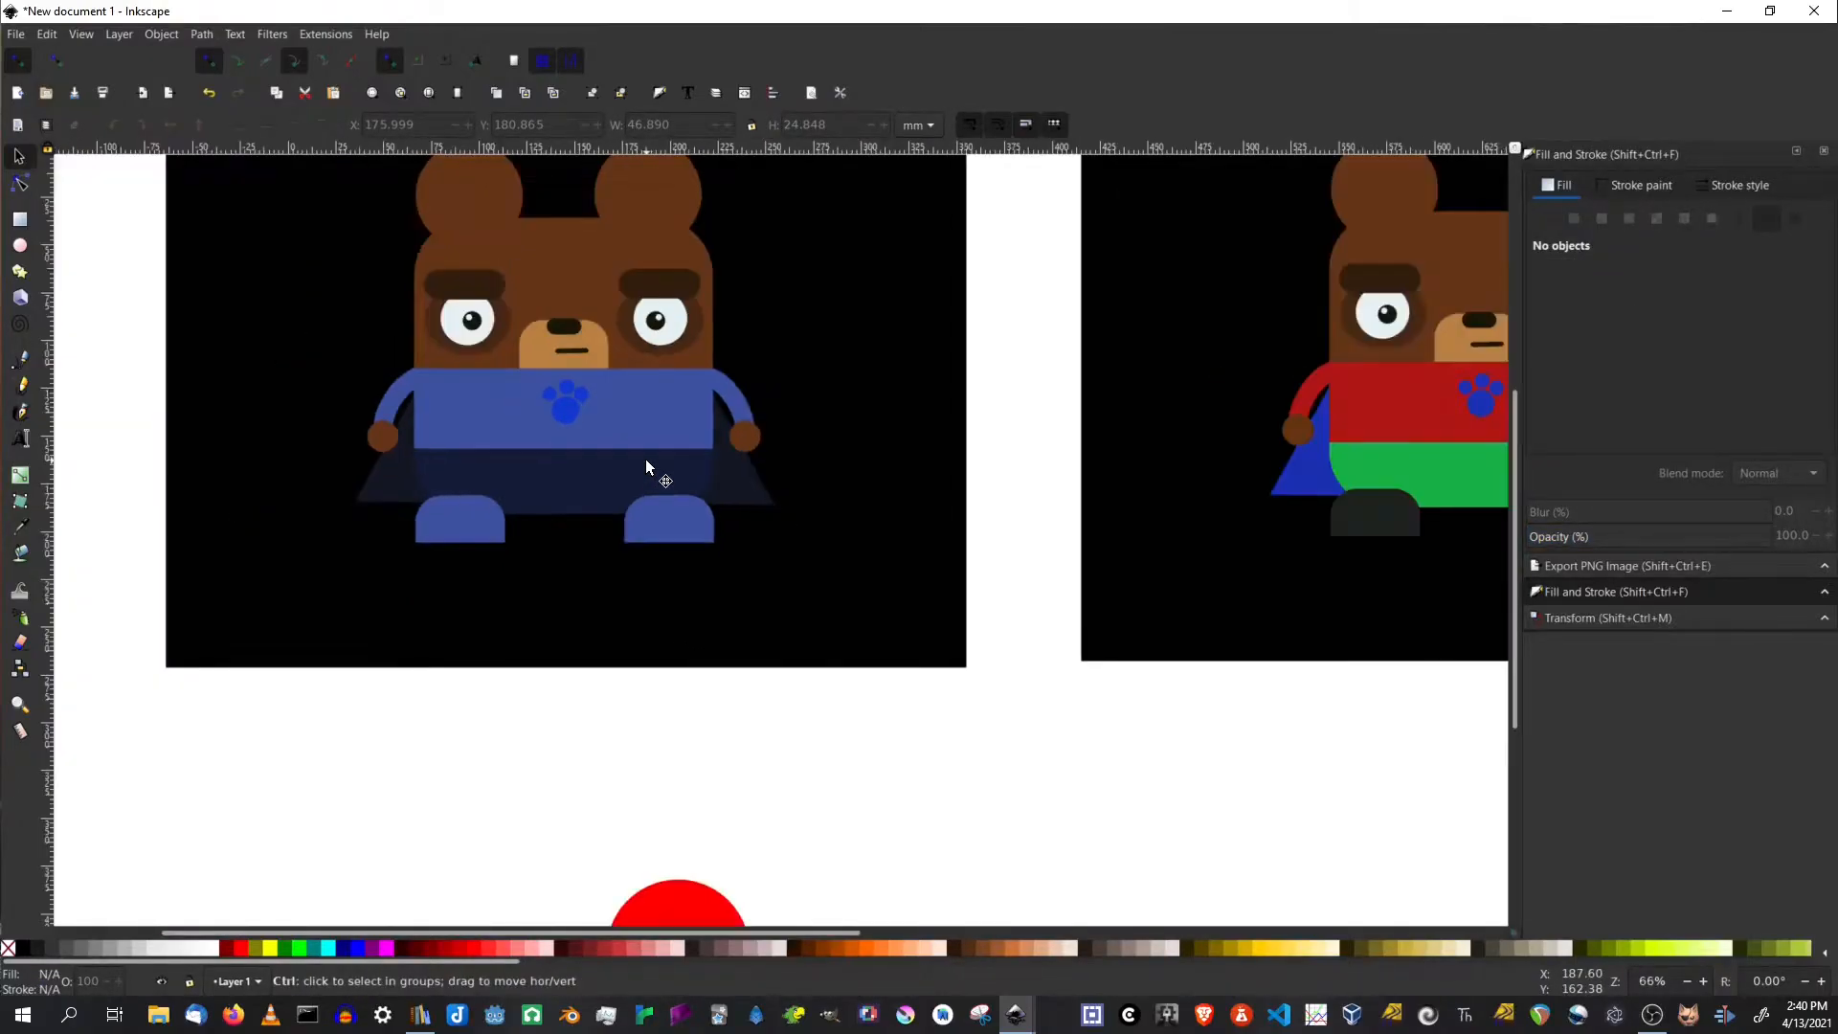
left_click_drag(661, 373, 639, 498)
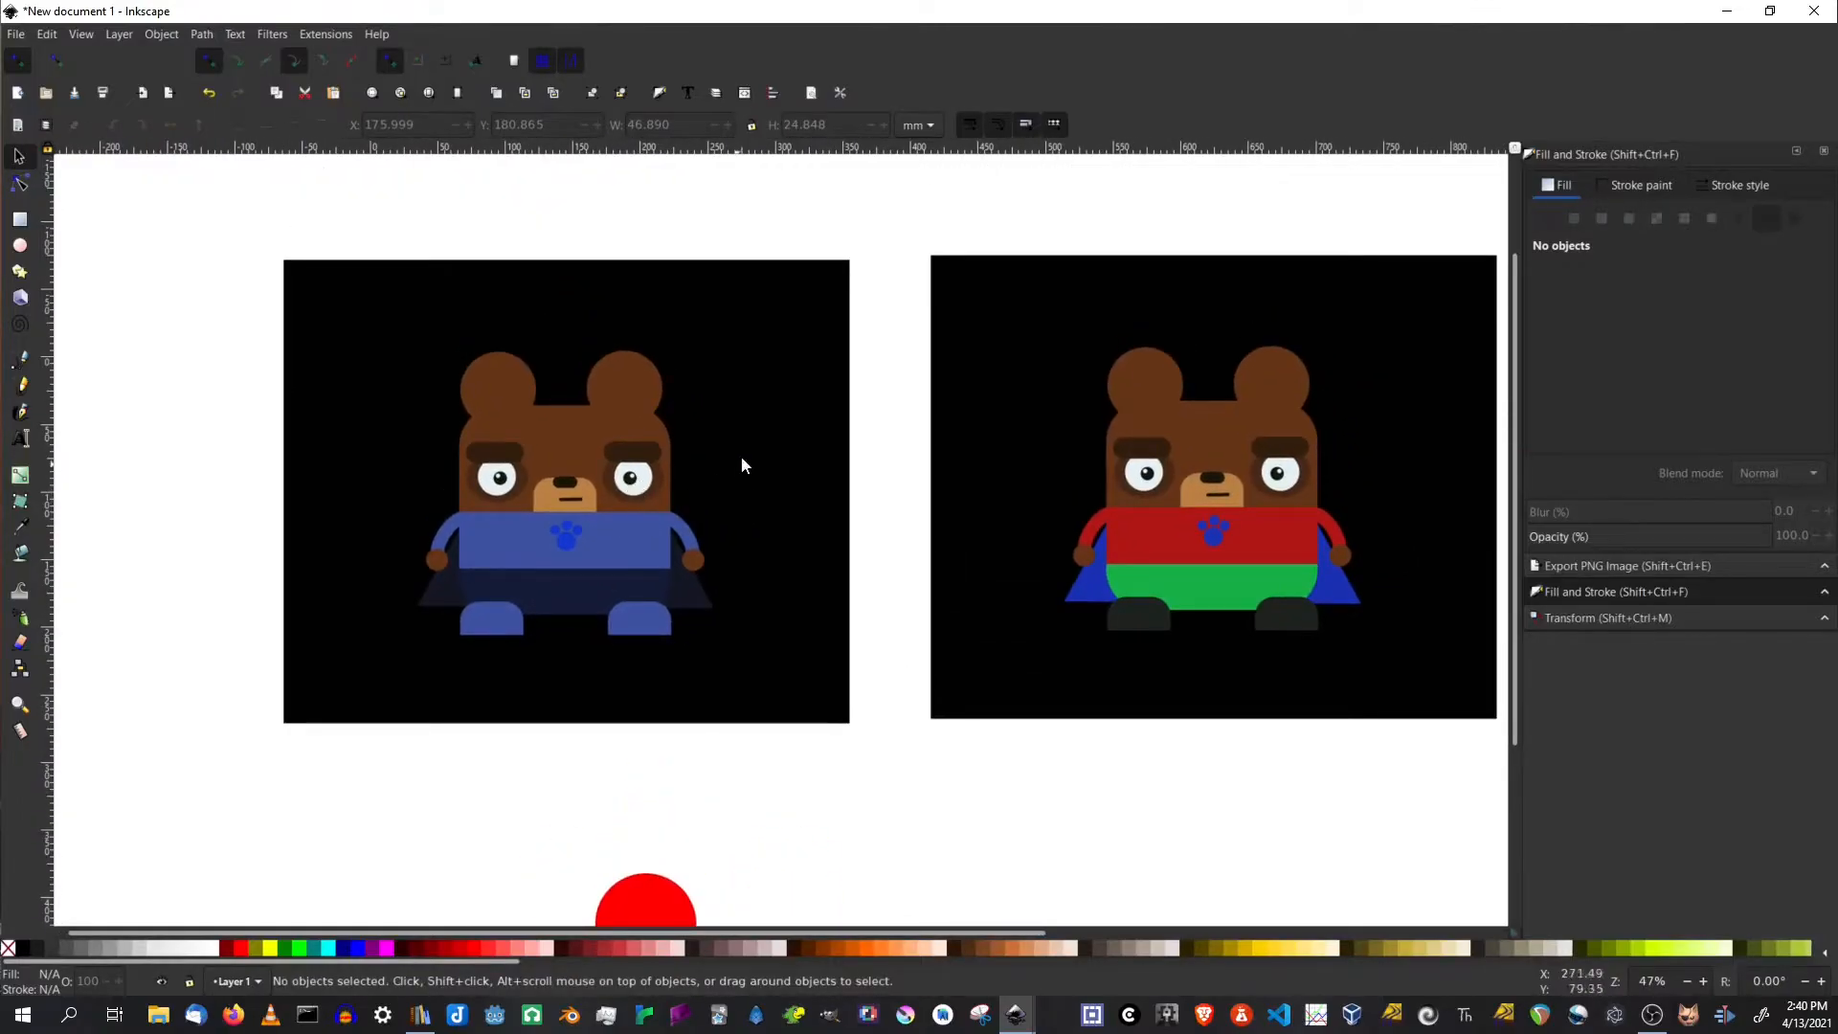
scroll(682, 438, "up", 1)
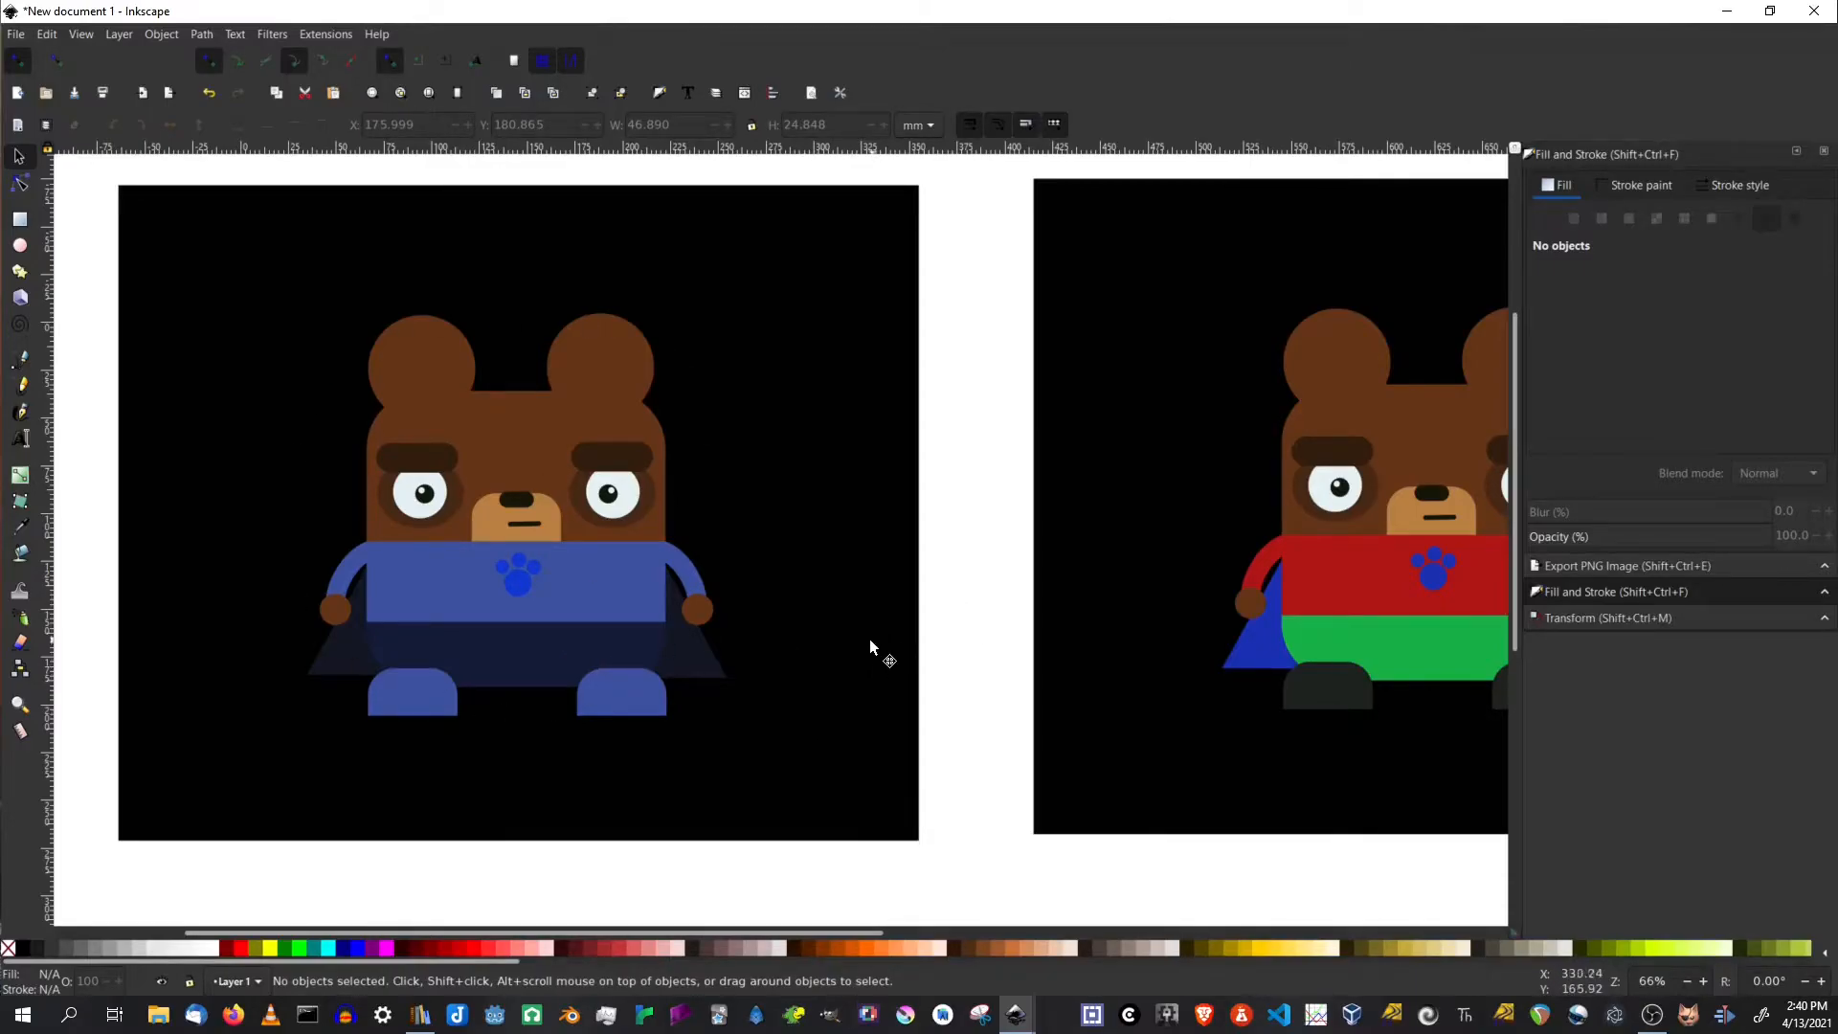
scroll(953, 644, "down", 2, "ctrl")
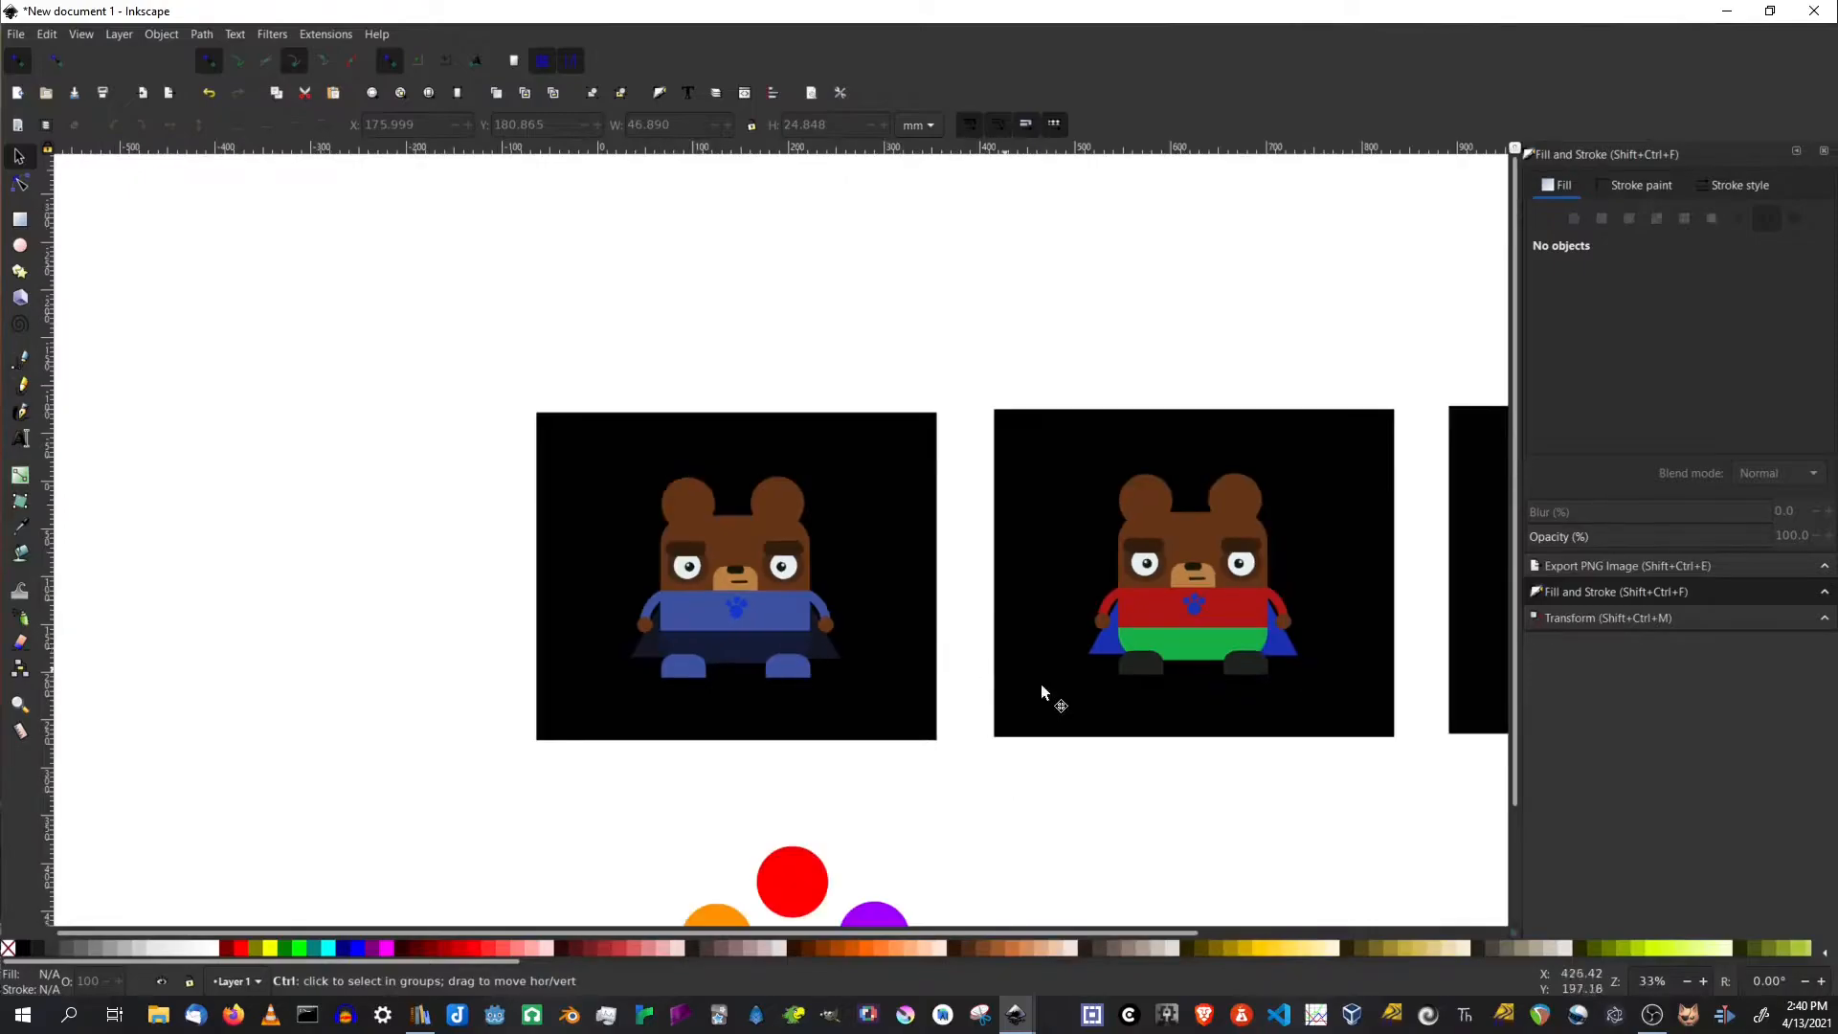
Examine the color wheel circles alongside the three bear panels, ending on the second bear
left_click_drag(1273, 779, 646, 643)
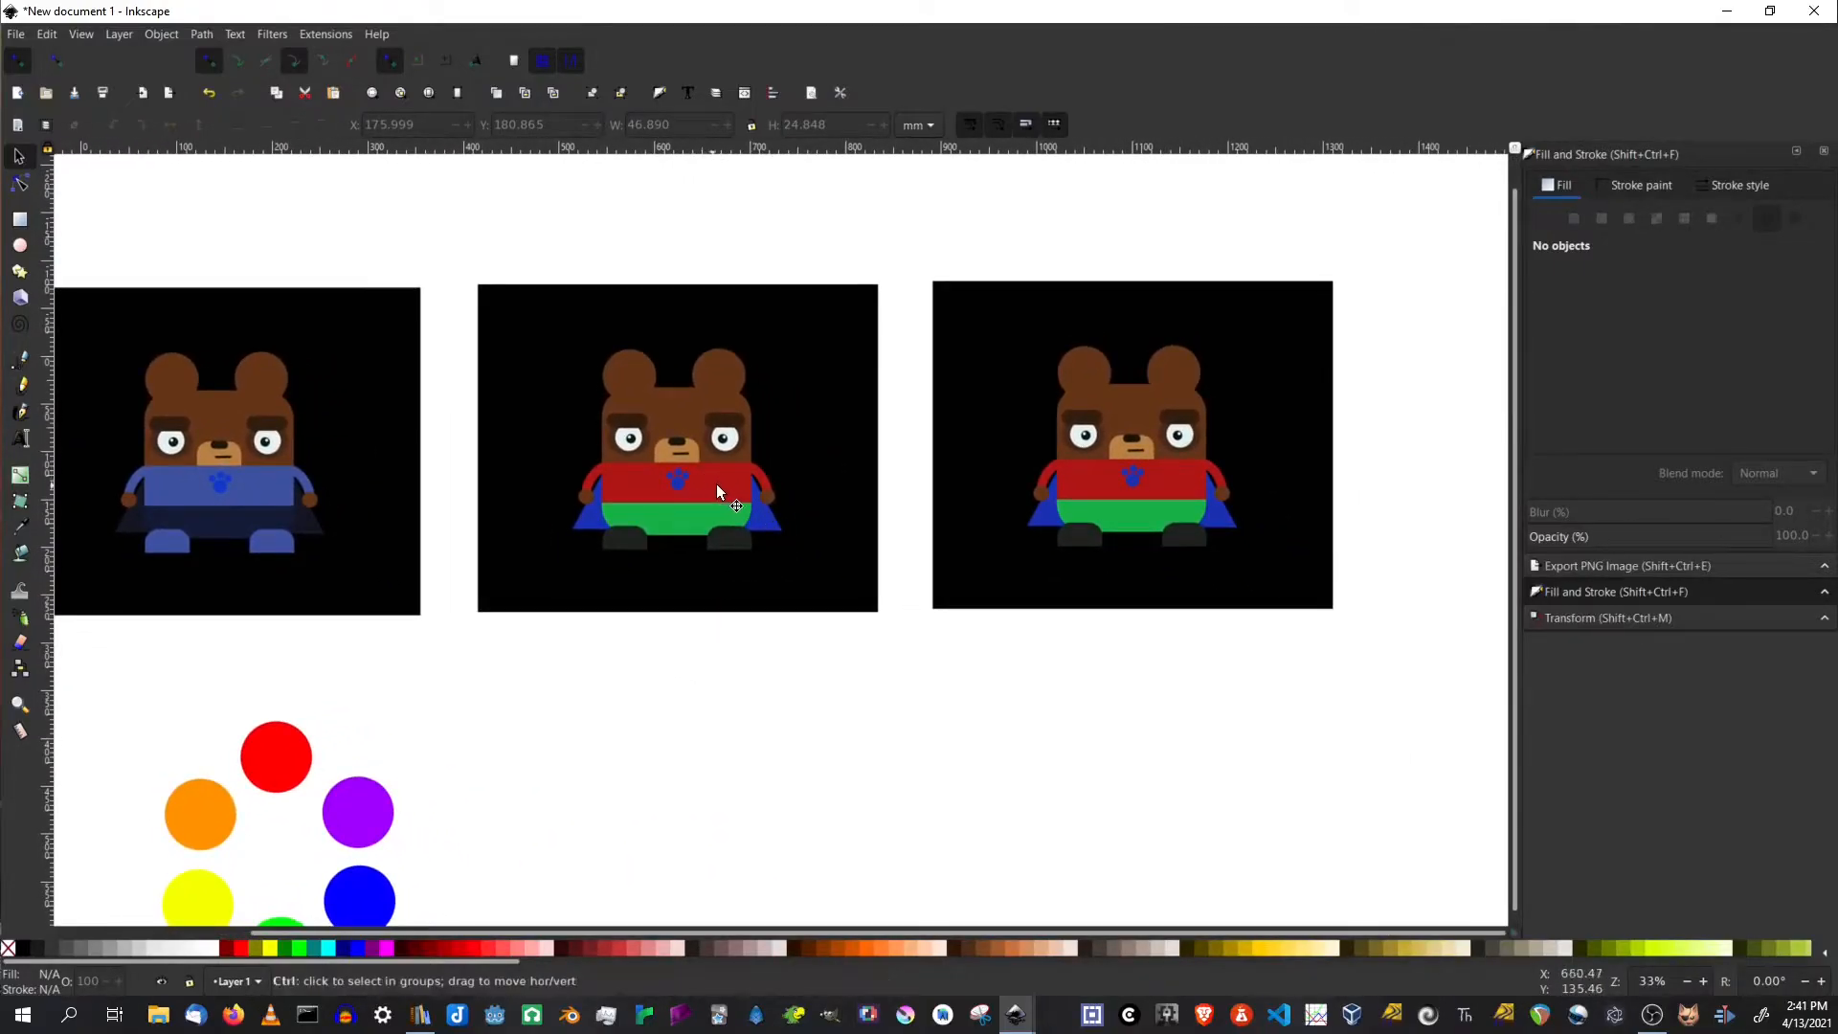
scroll(714, 486, "up", 3, "ctrl")
scroll(721, 485, "down", 4, "ctrl")
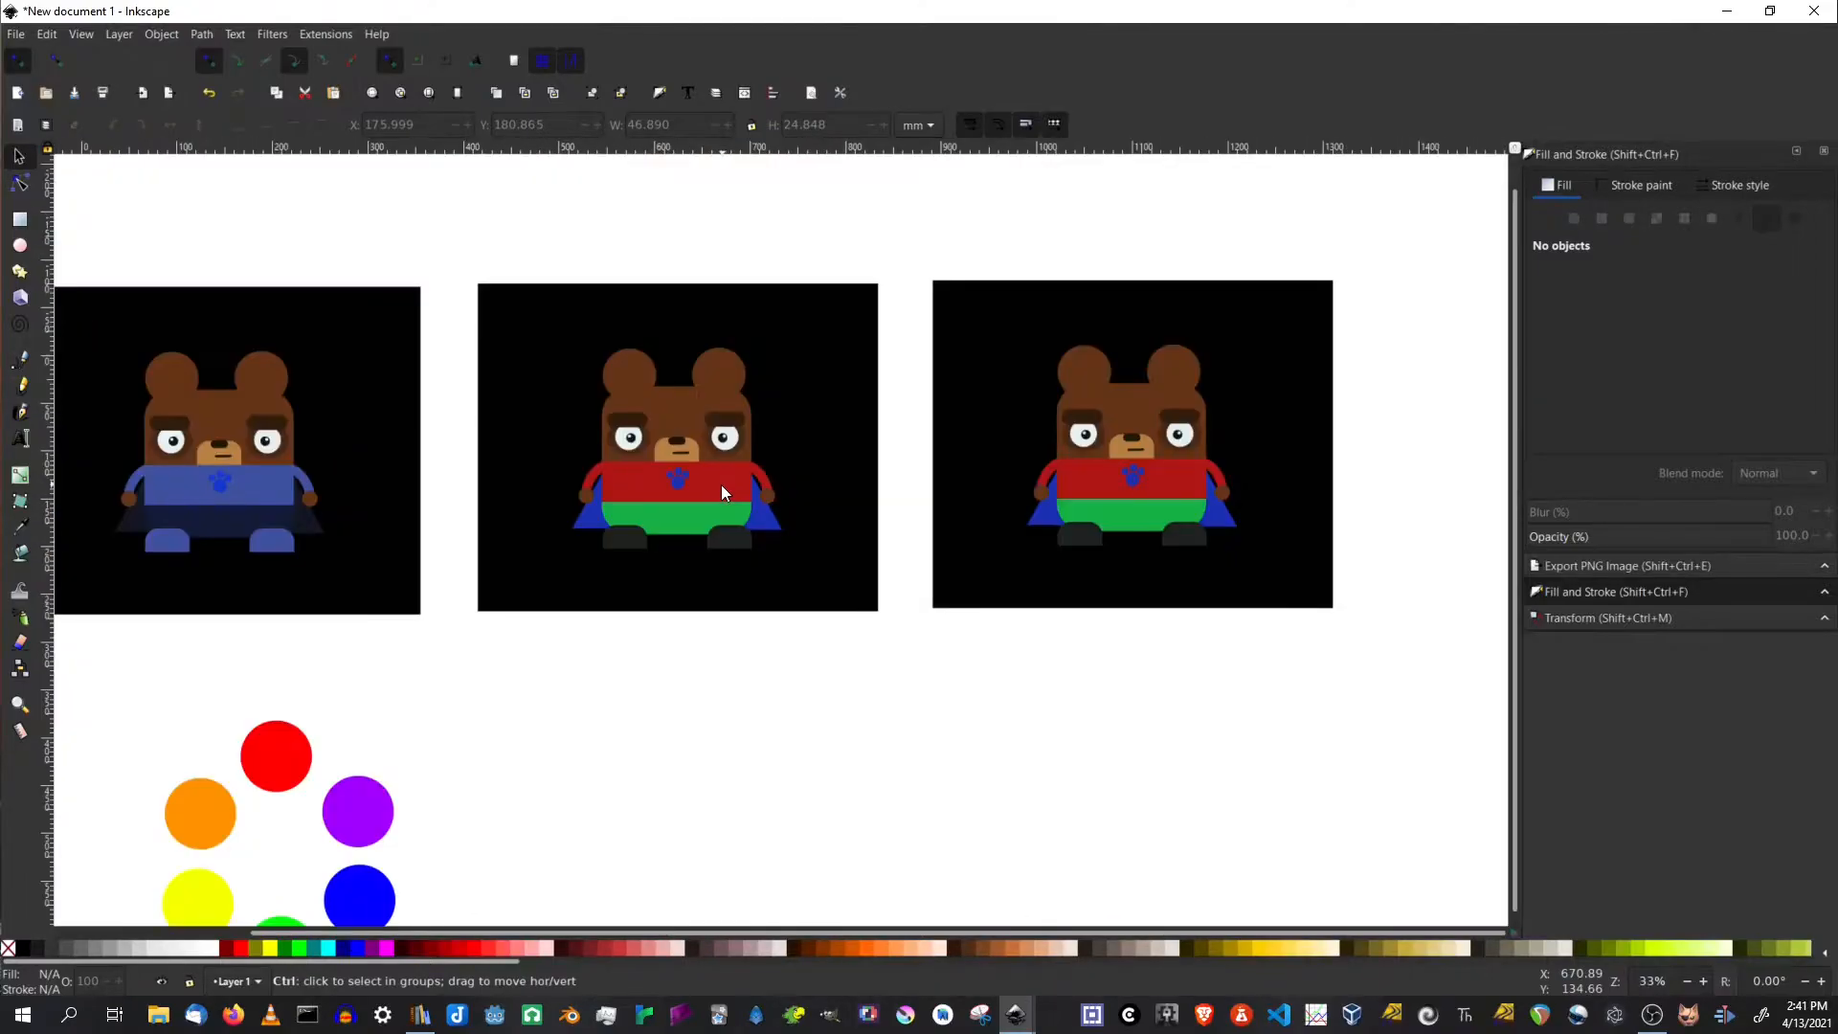
left_click_drag(608, 755, 884, 622)
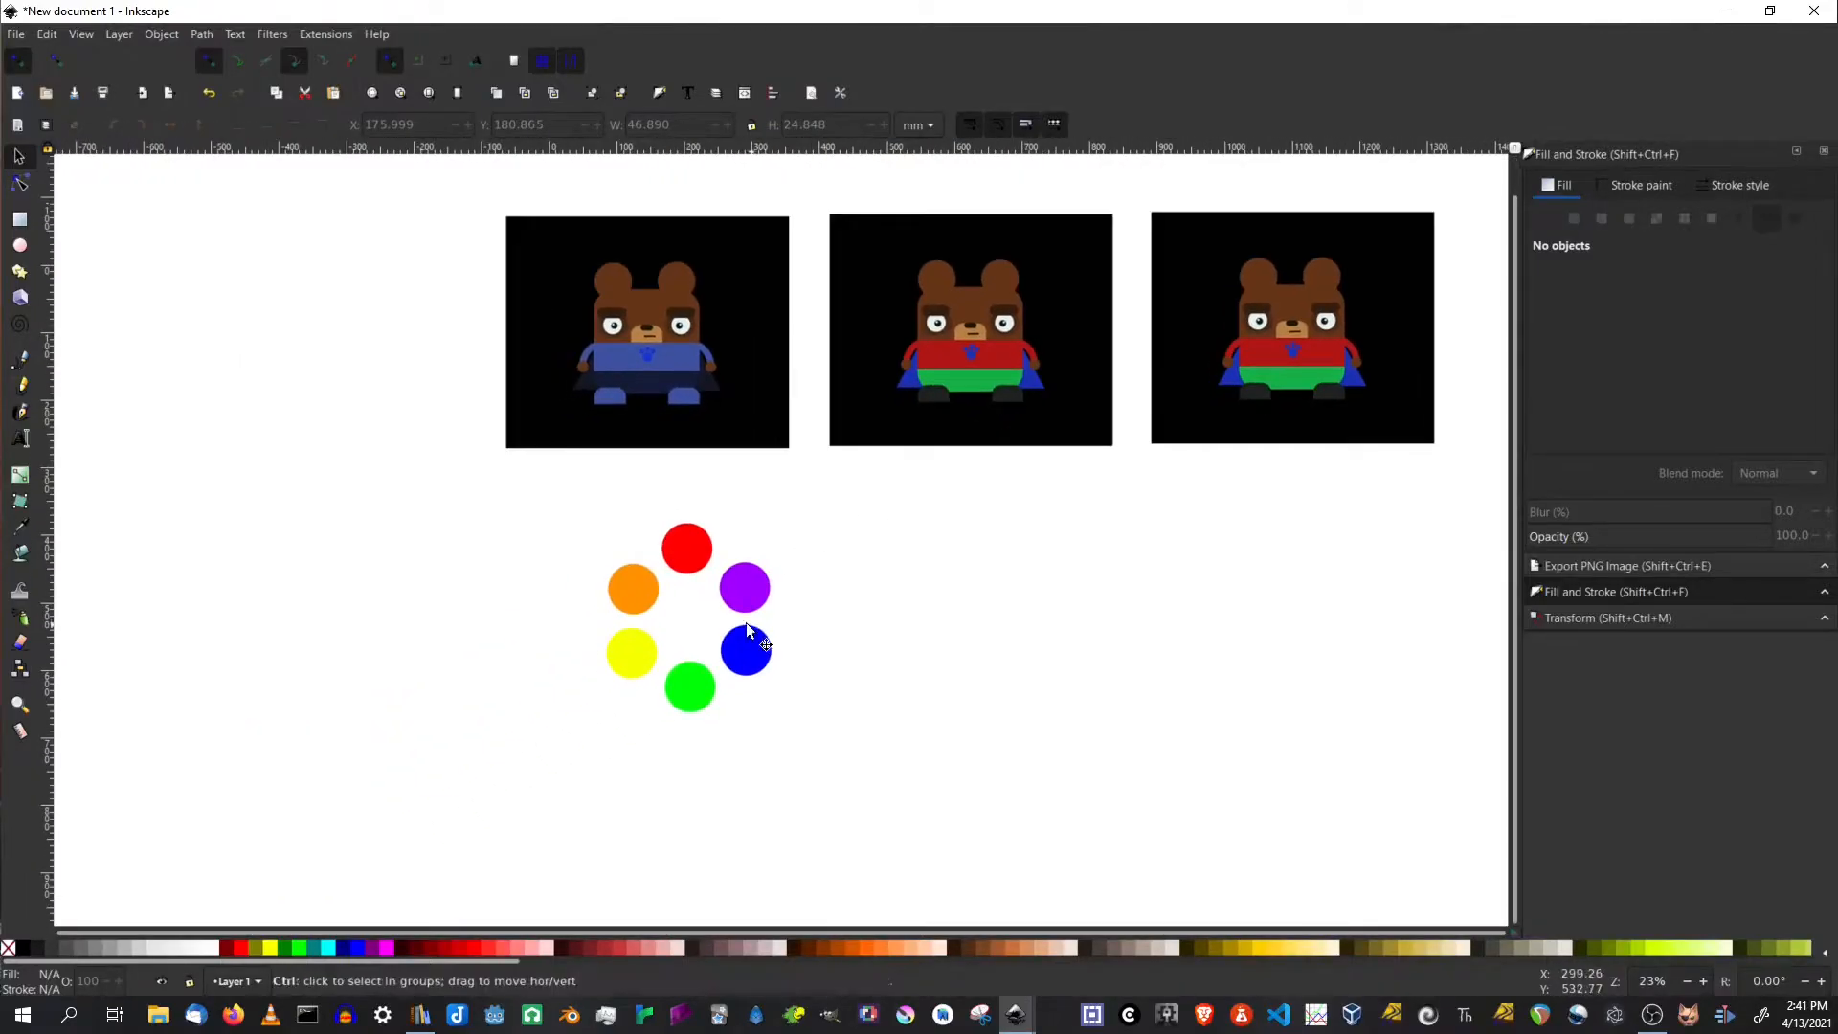
scroll(694, 613, "up", 2, "ctrl")
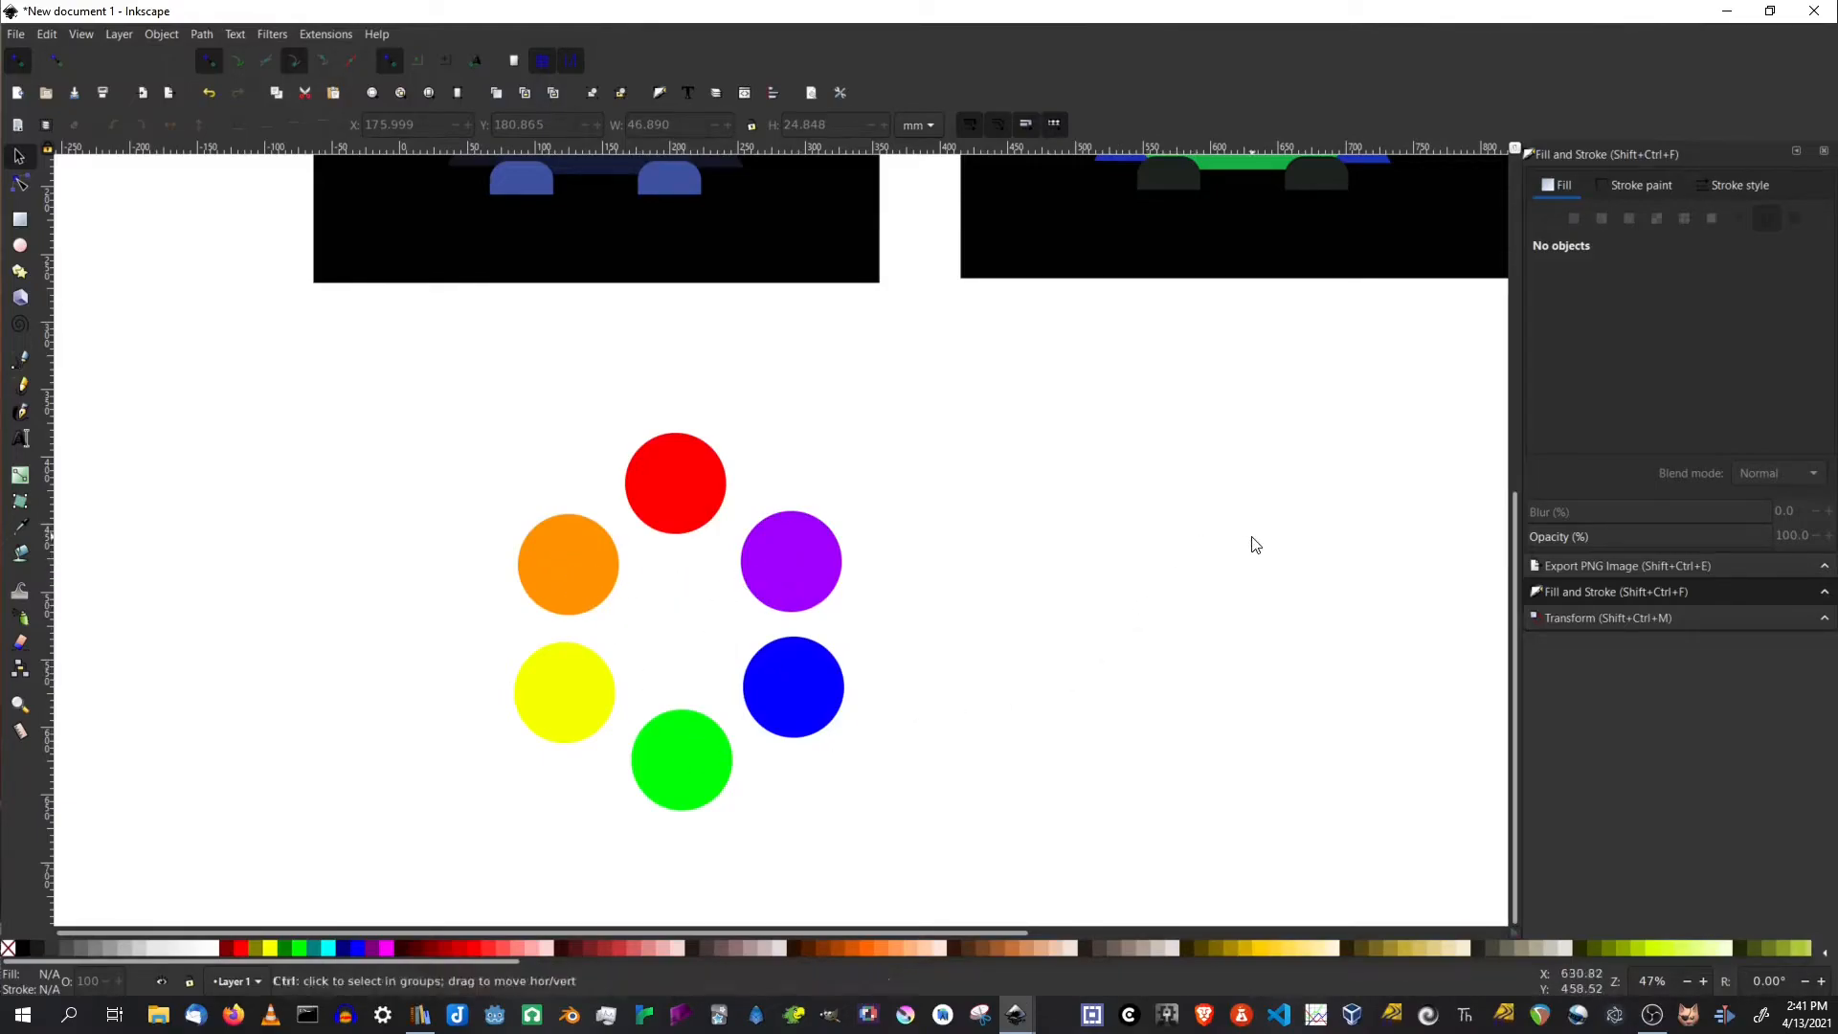
scroll(1249, 531, "down", 1)
left_click_drag(1366, 530, 881, 653)
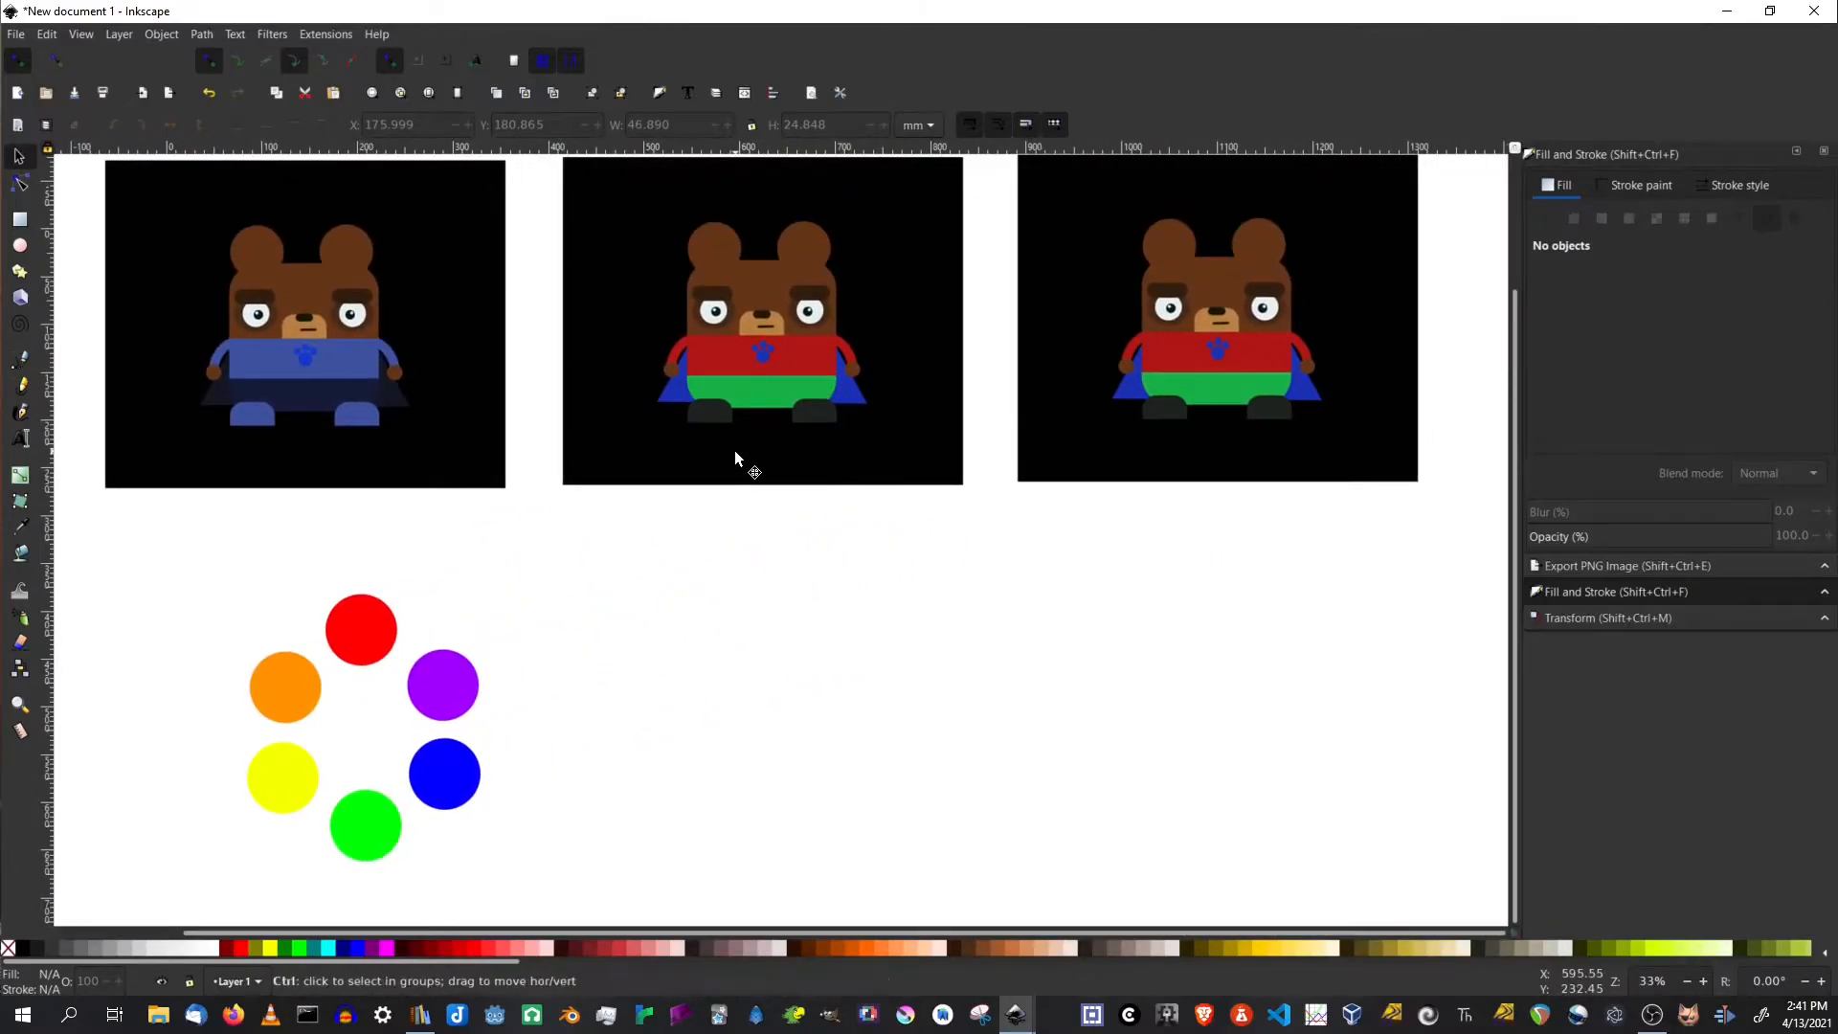
scroll(735, 457, "up", 2)
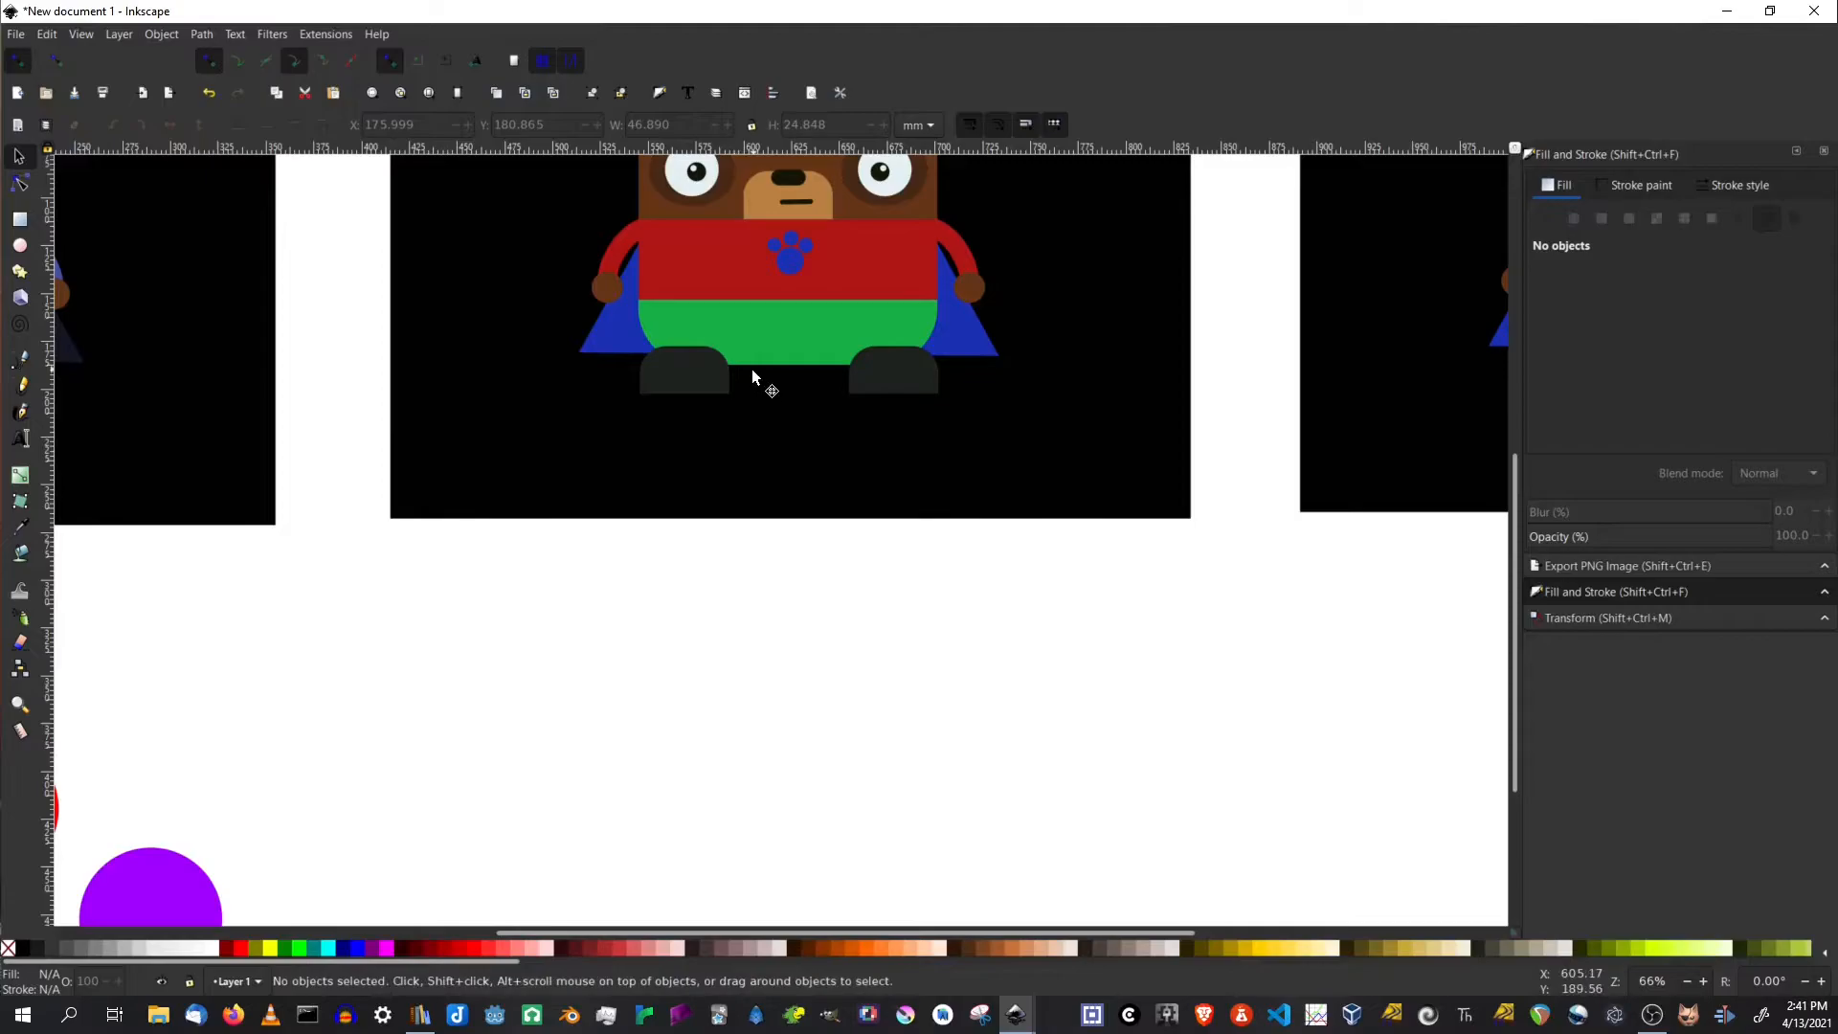
scroll(445, 641, "down", 2)
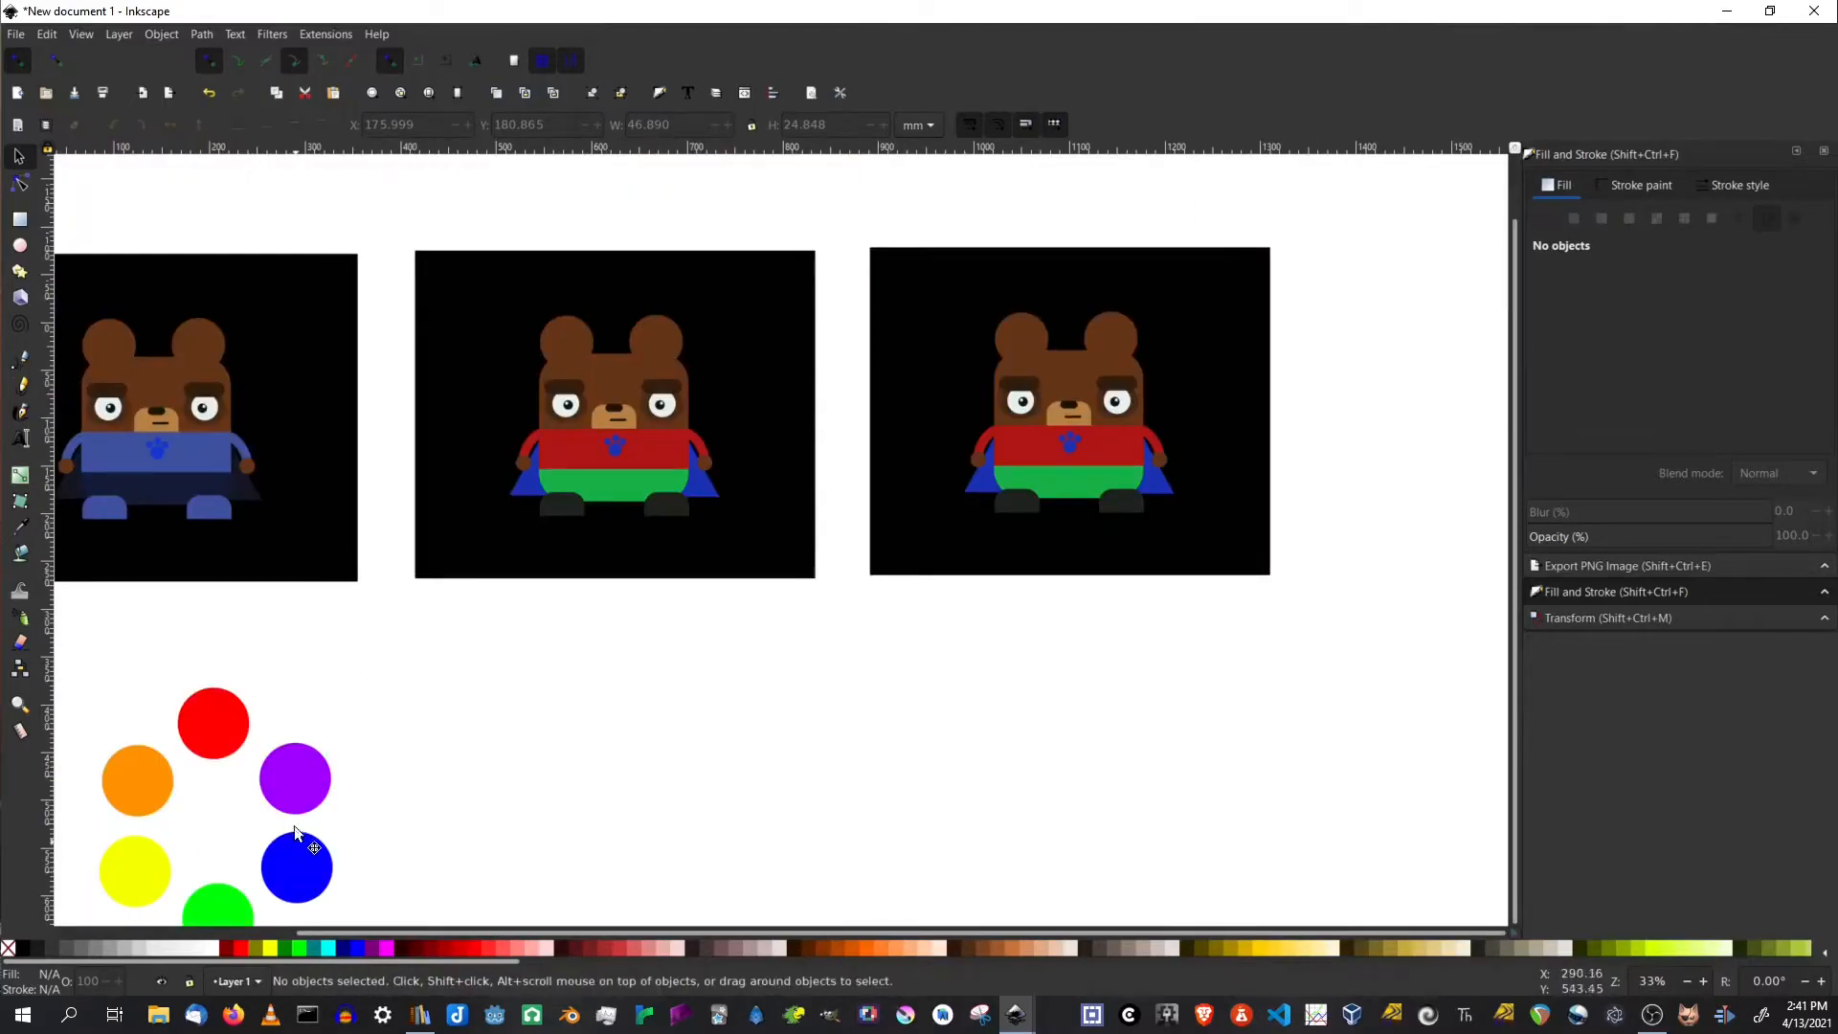
scroll(592, 469, "up", 1)
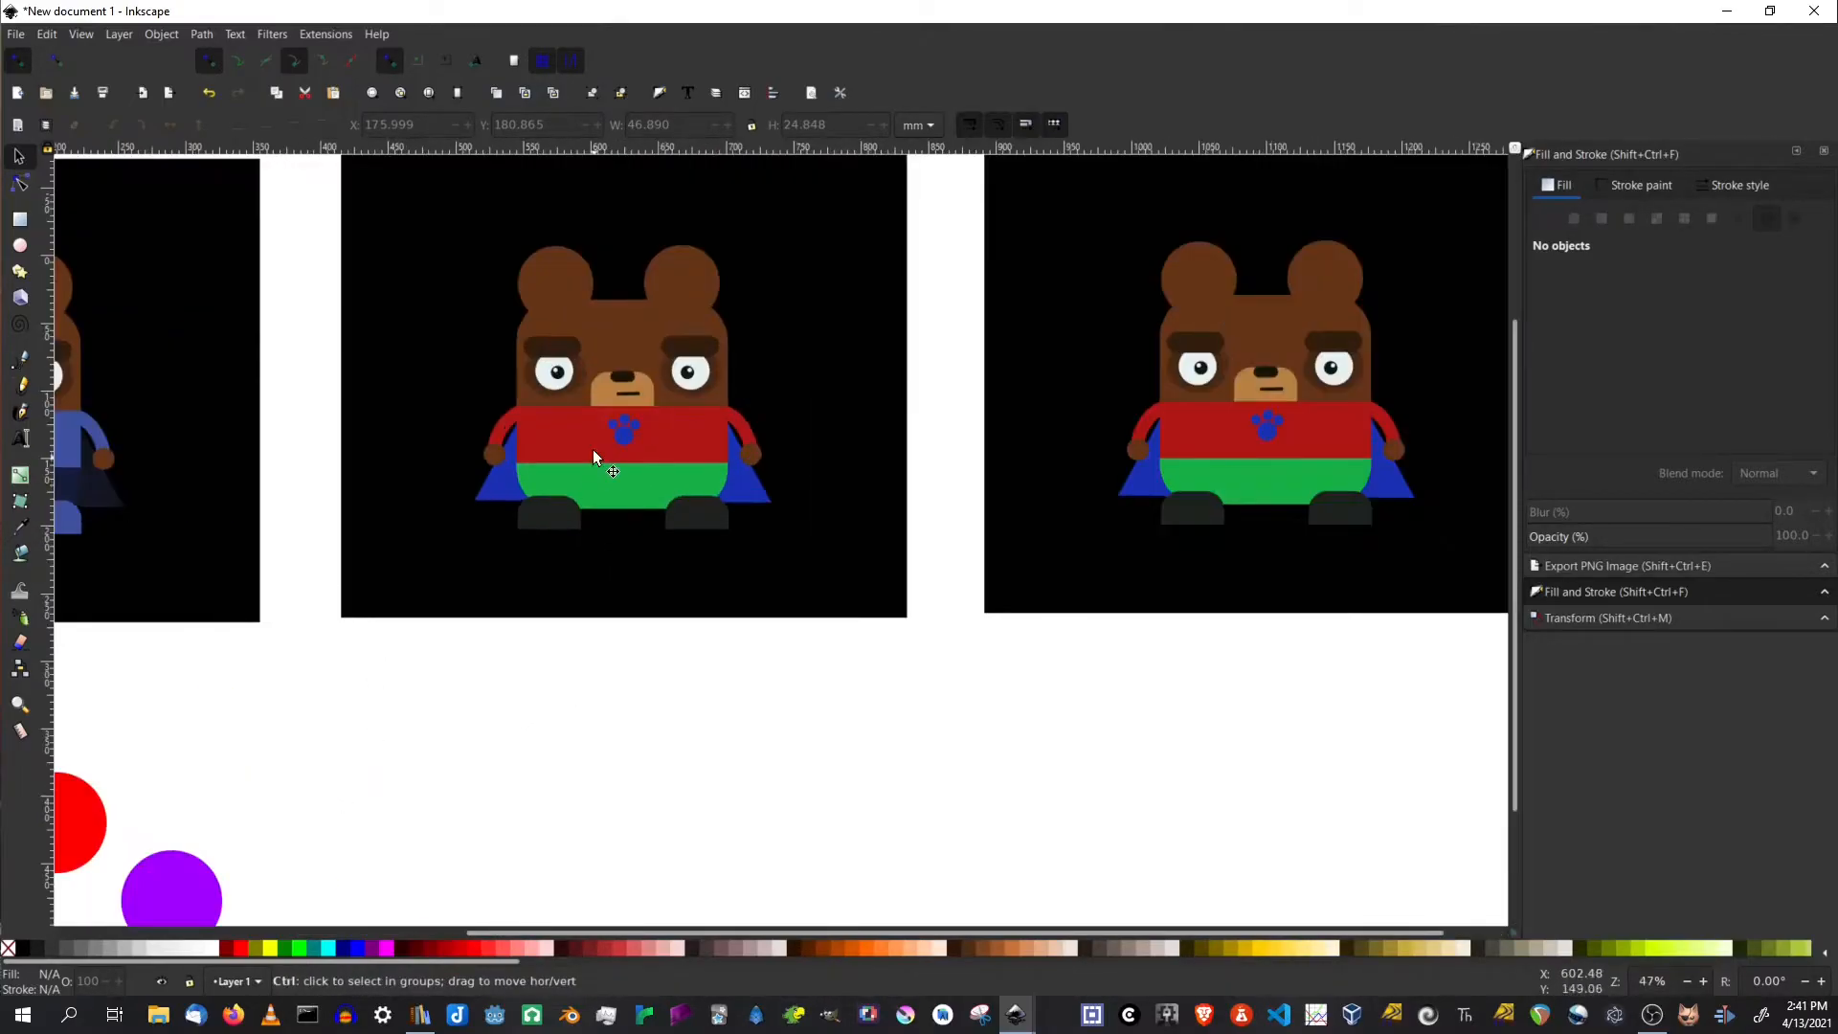
scroll(593, 457, "up", 2)
Give the paw print on the second bear's shirt a flat bright yellow fill, f0ef35
left_click(593, 402, "ctrl")
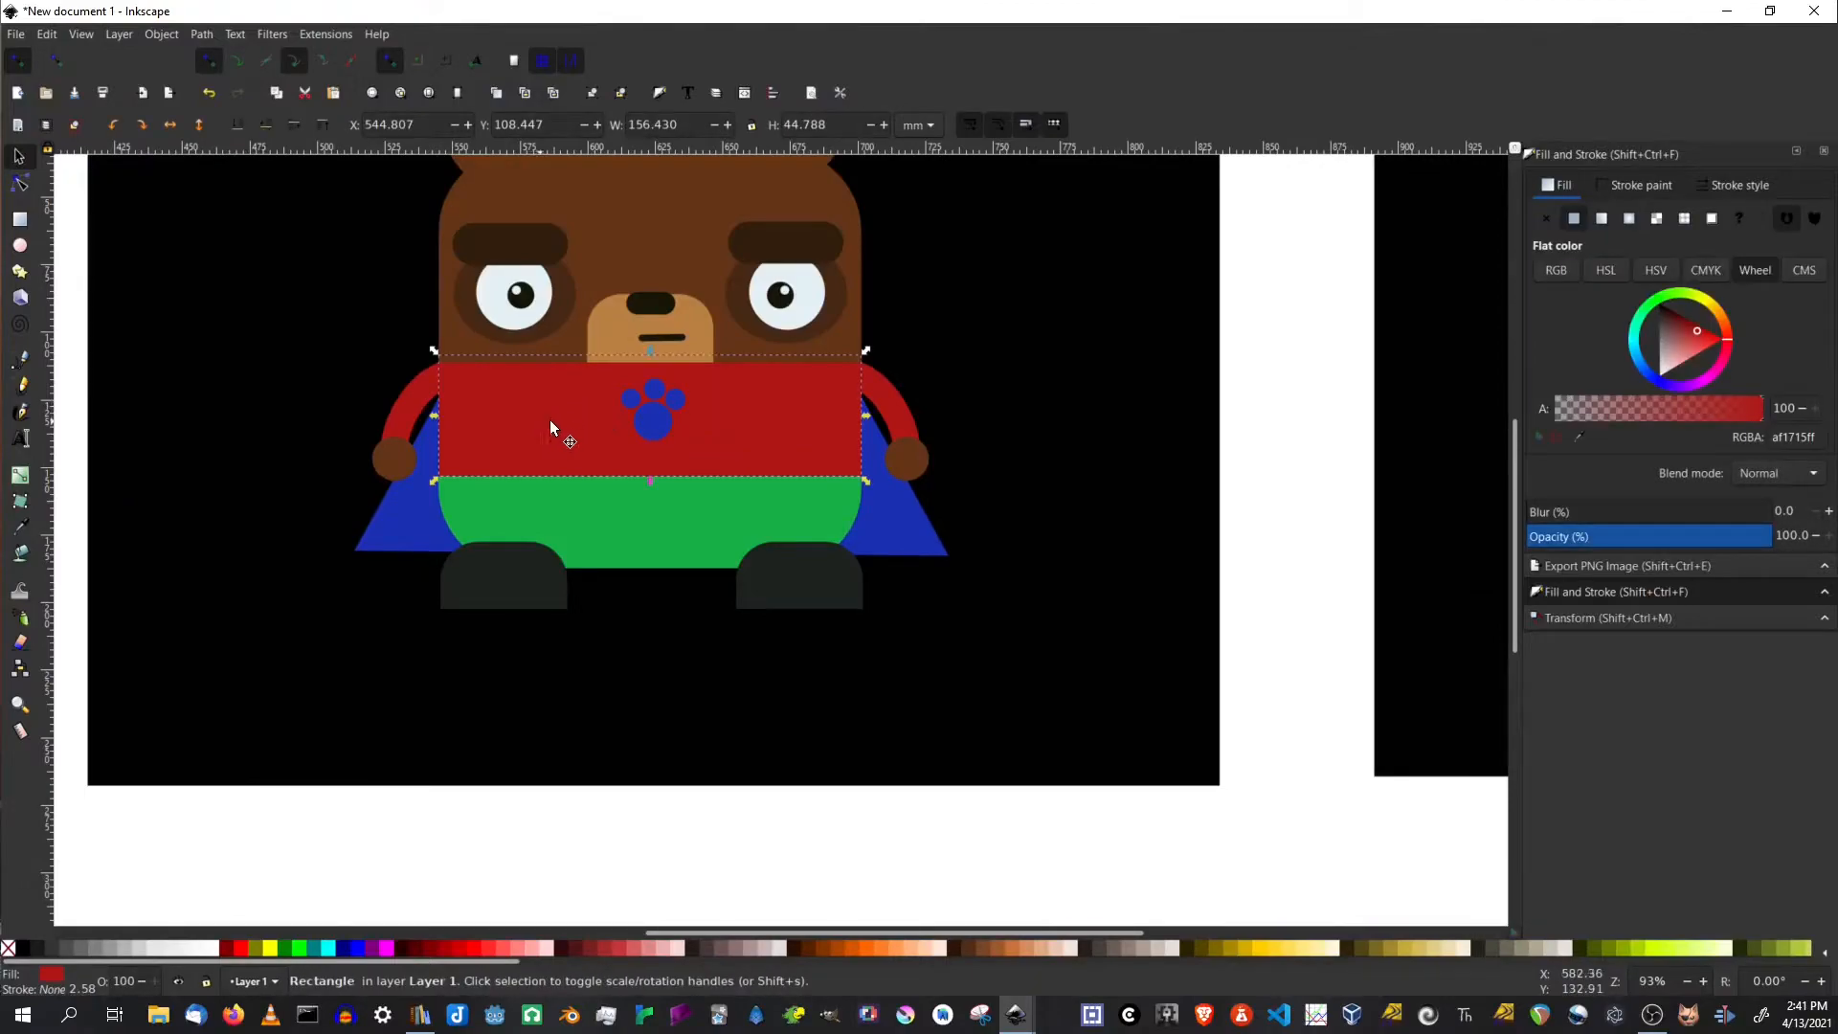
left_click(648, 419)
left_click(668, 533)
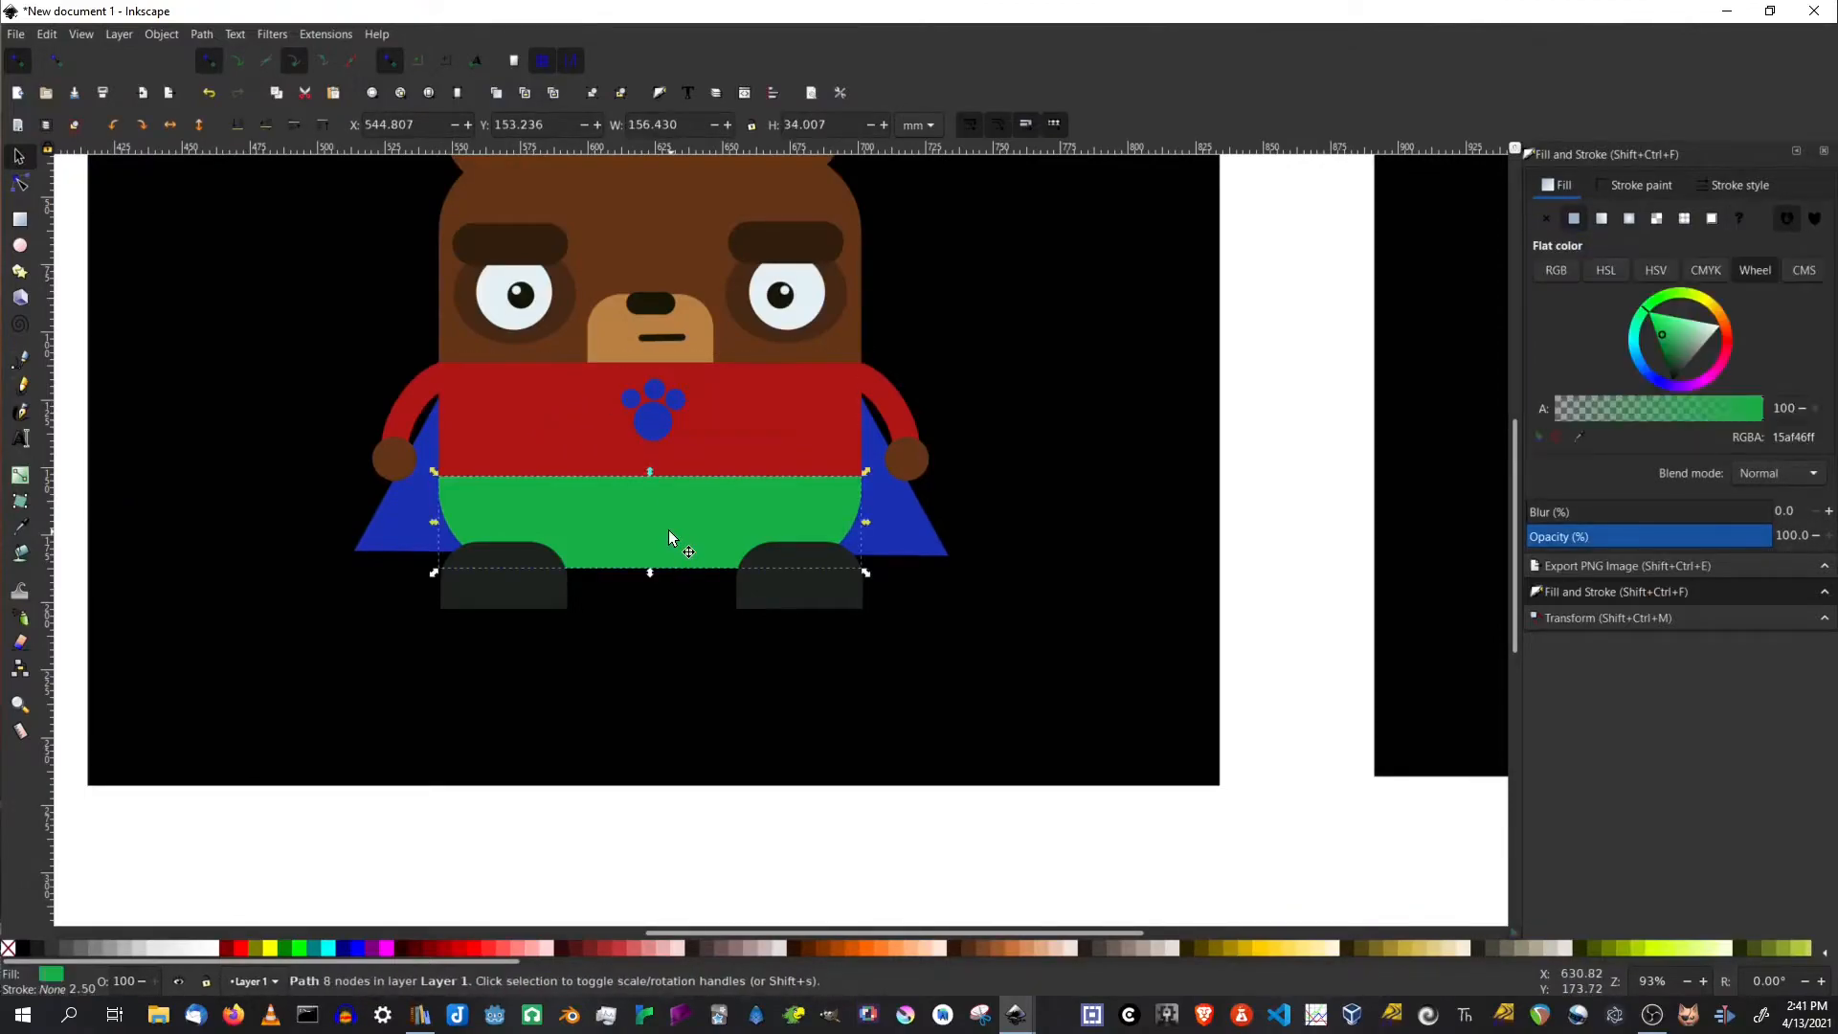
left_click(567, 429)
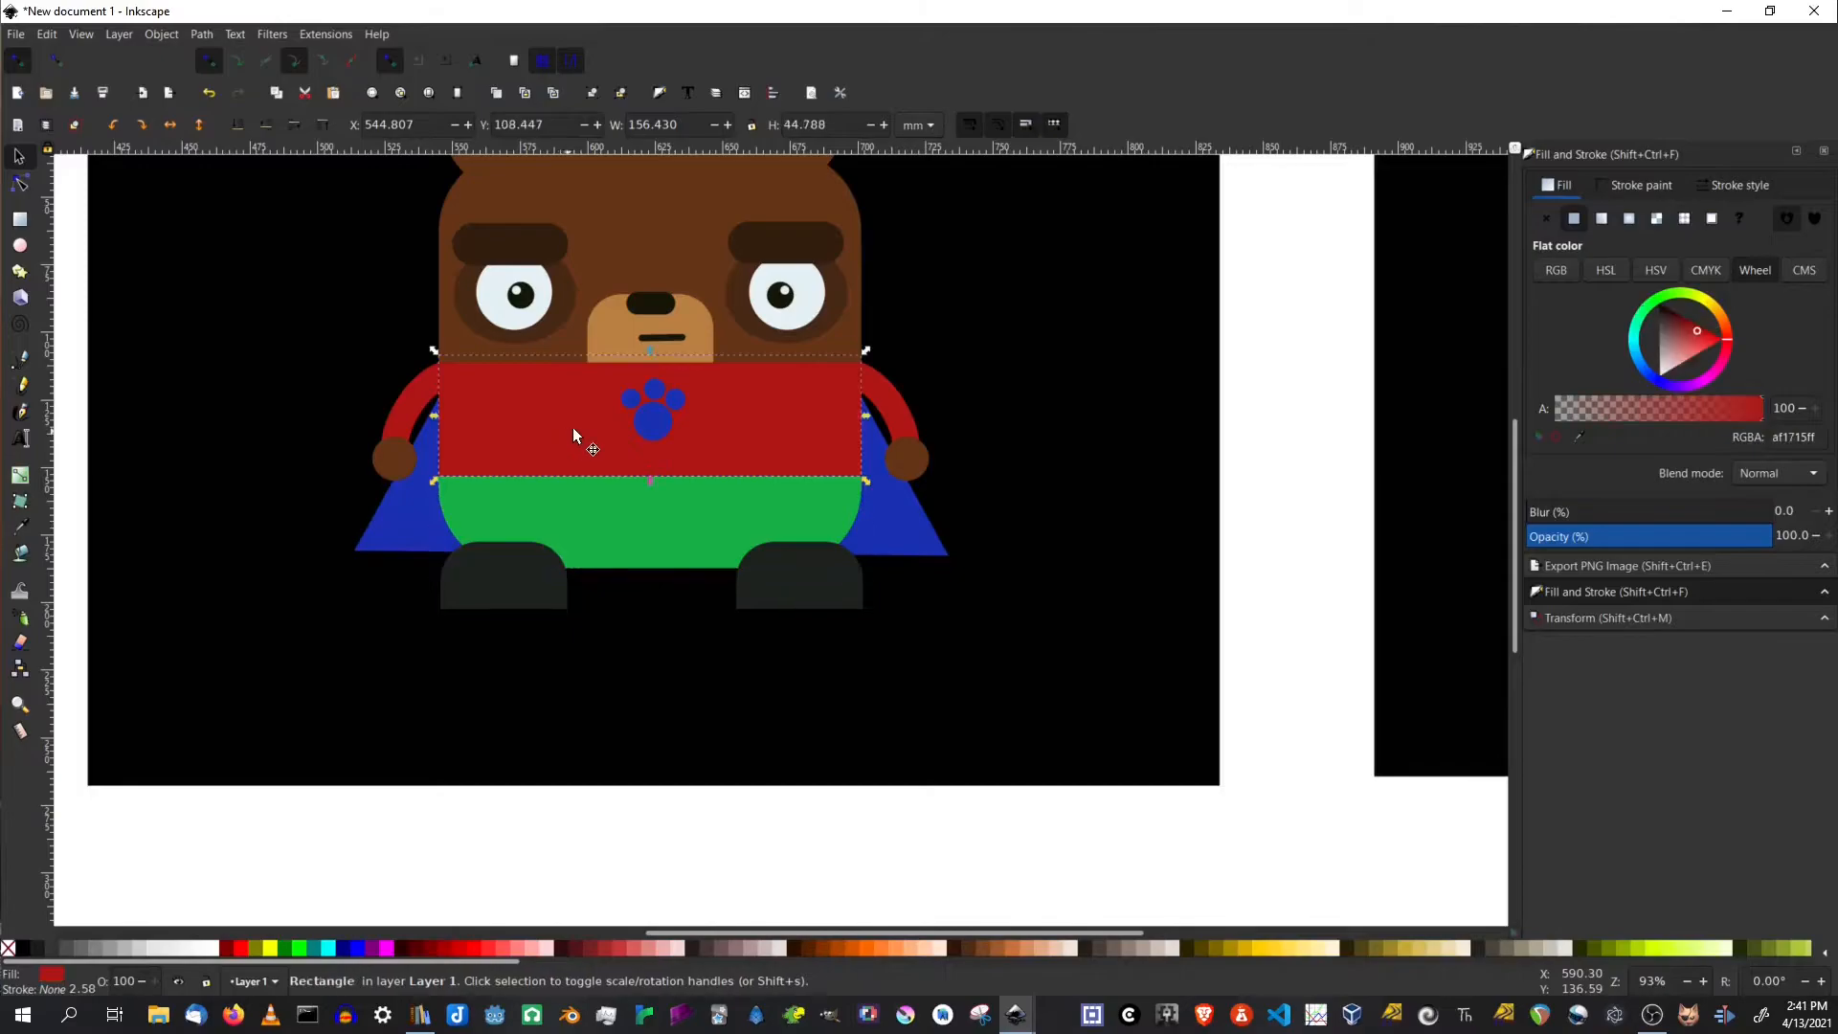
left_click(651, 415)
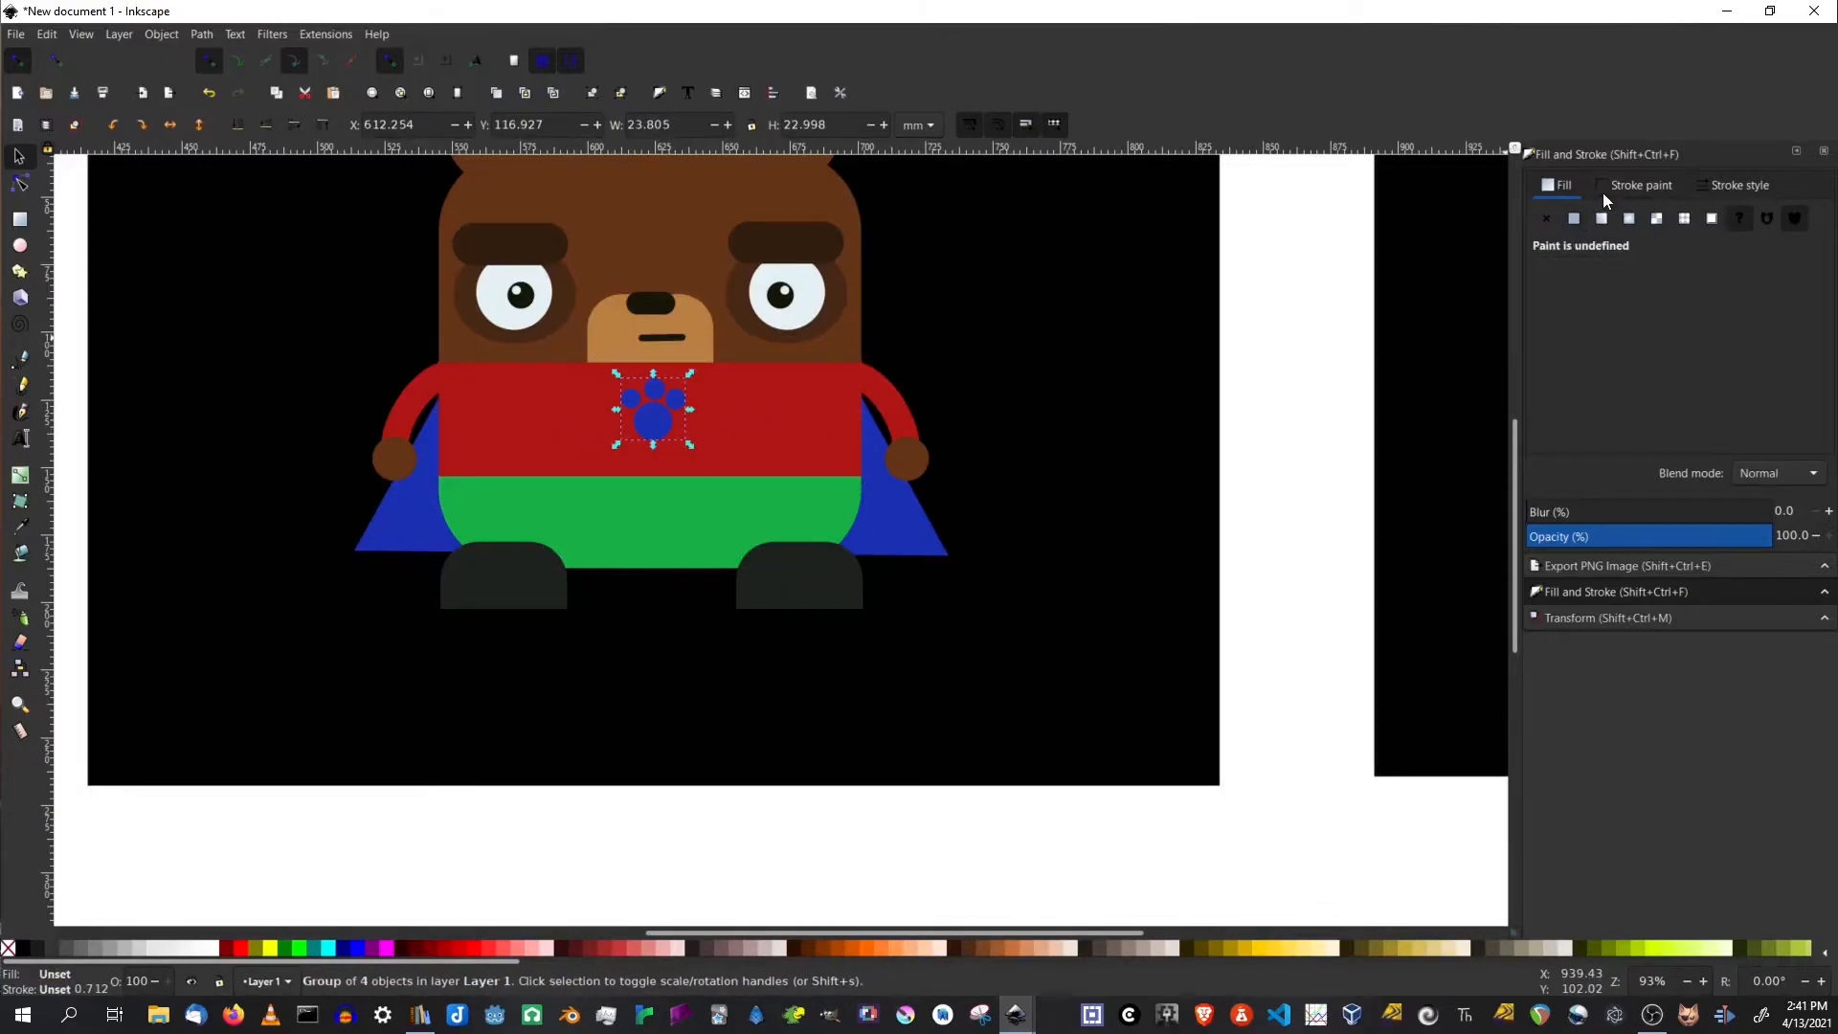
left_click(1574, 219)
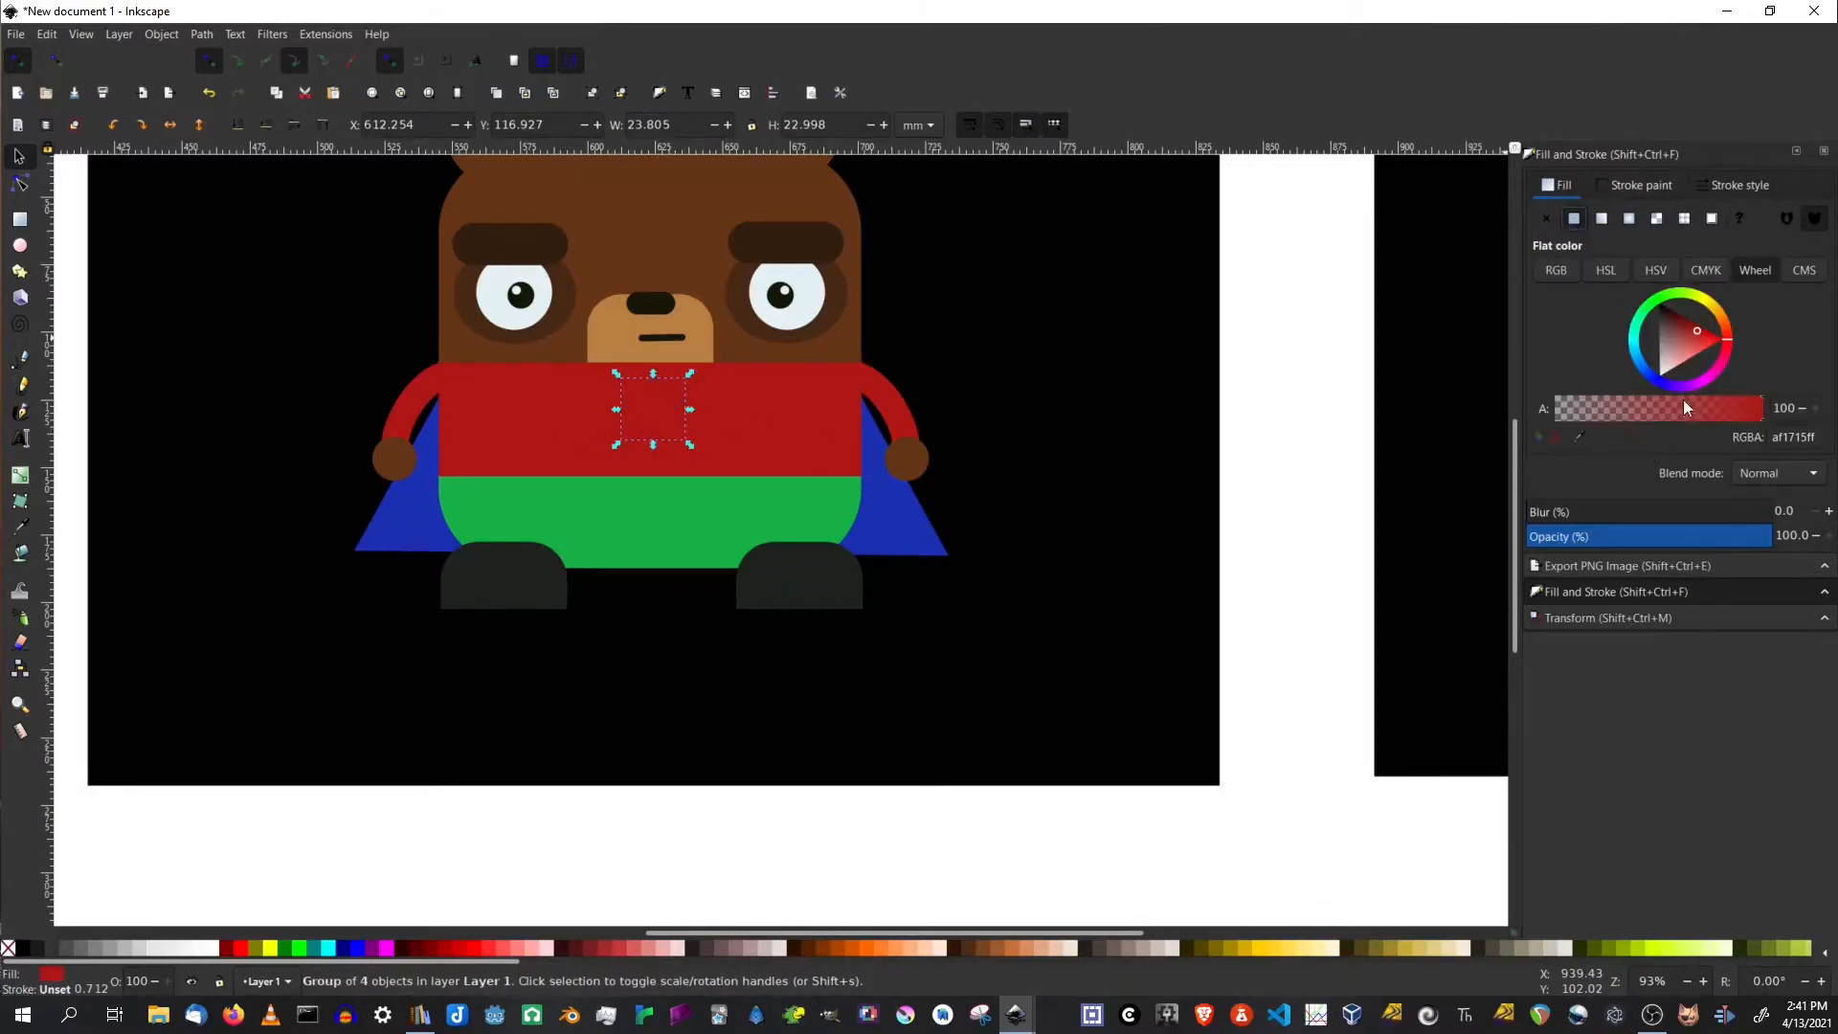
left_click(1702, 299)
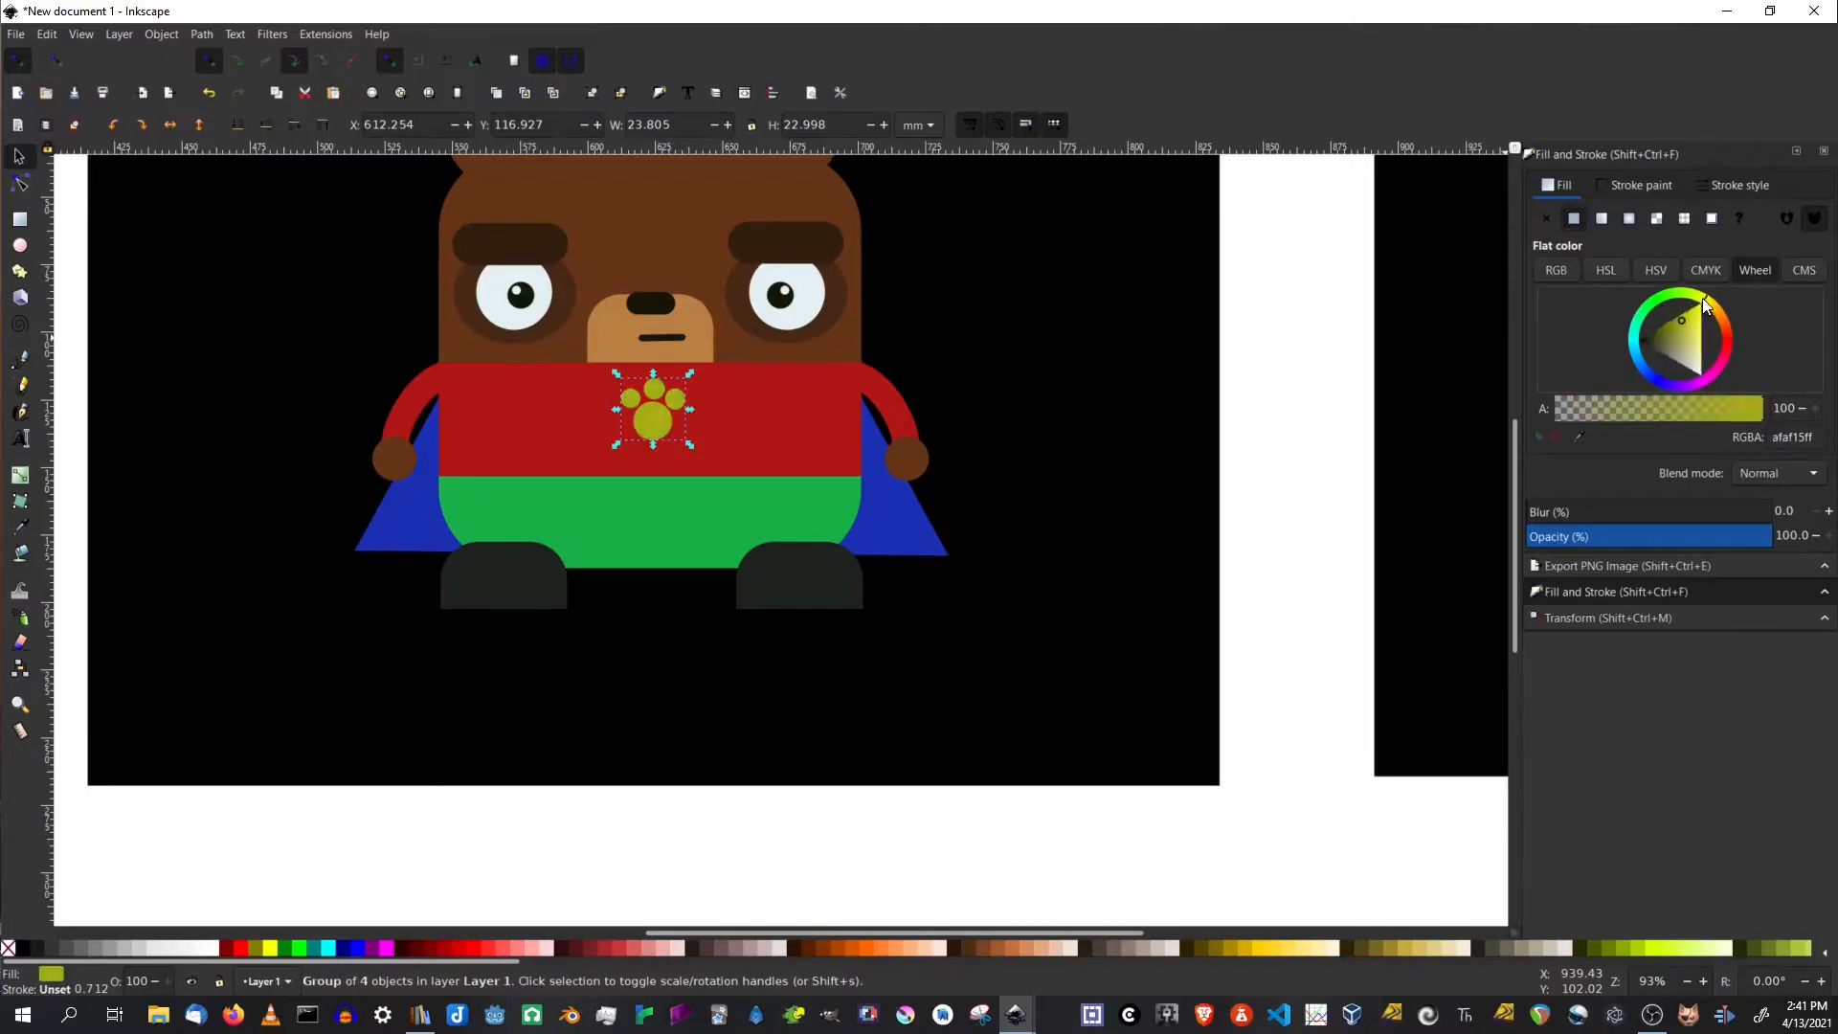
left_click_drag(1683, 319, 1698, 322)
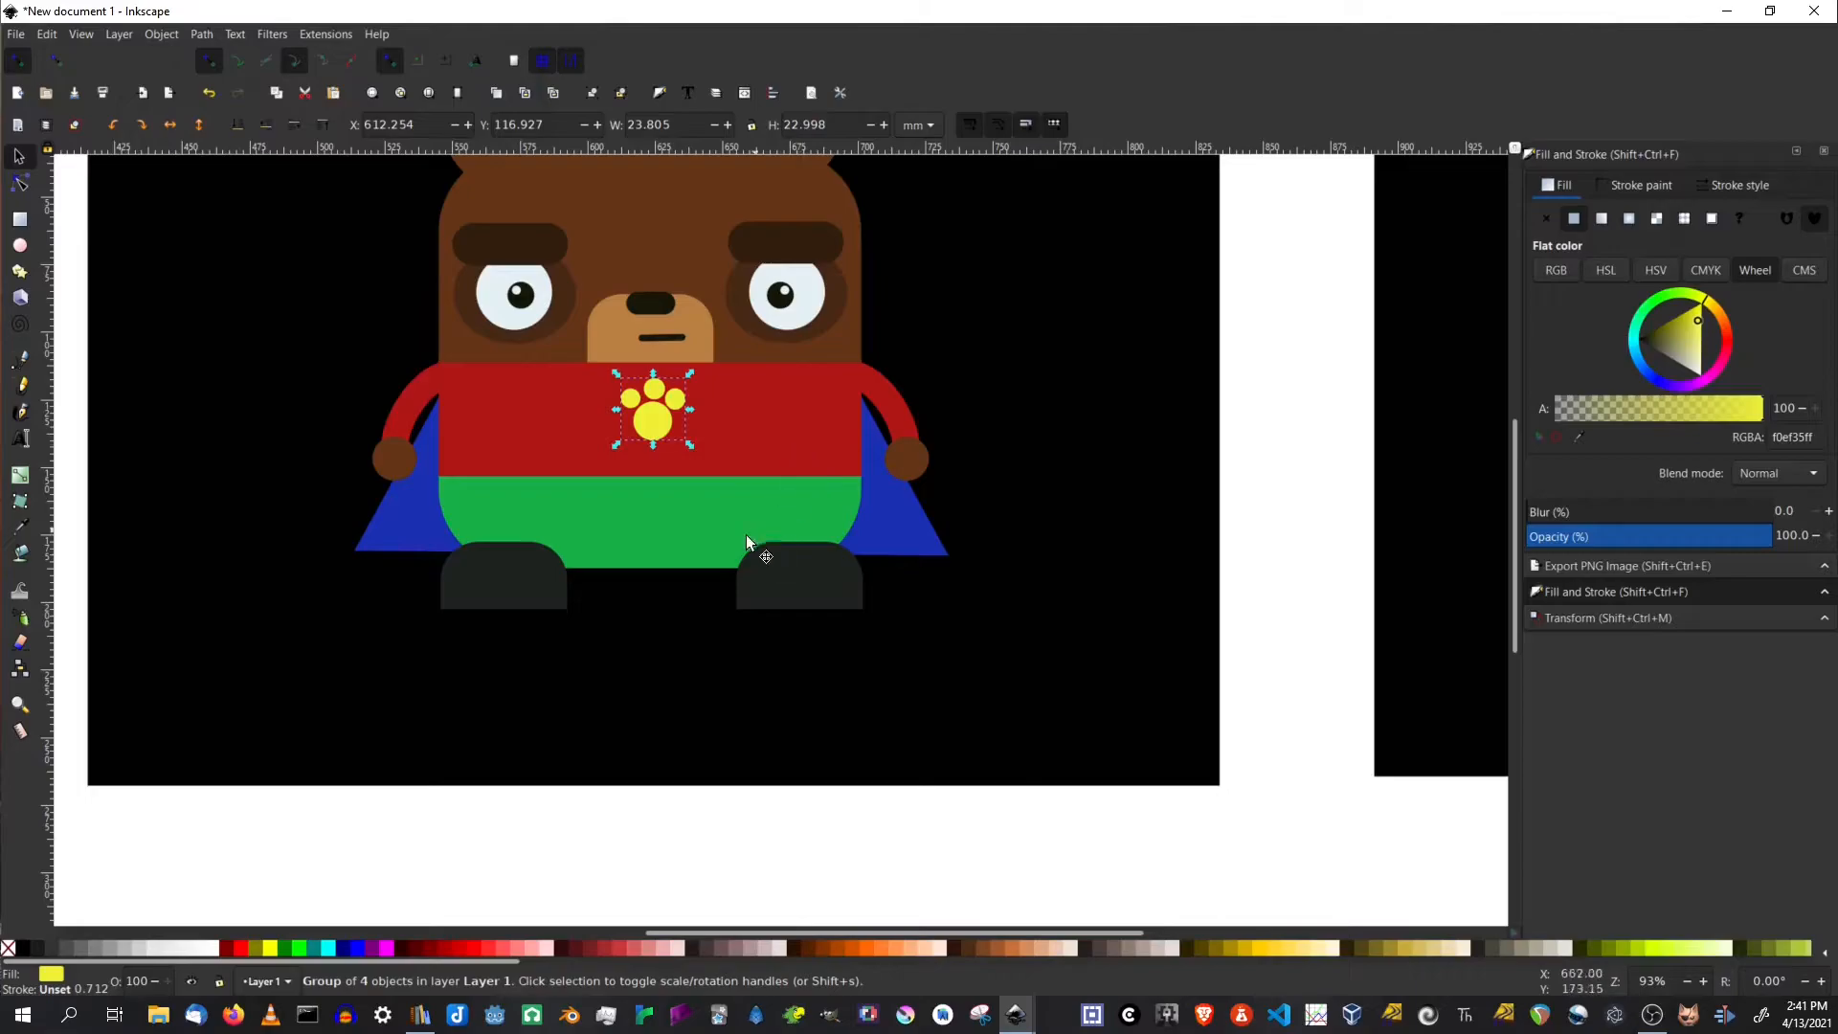
Recolor the second bear's green pants to blue 1518af and its cape to the yellow sampled from the paw print
left_click(686, 526)
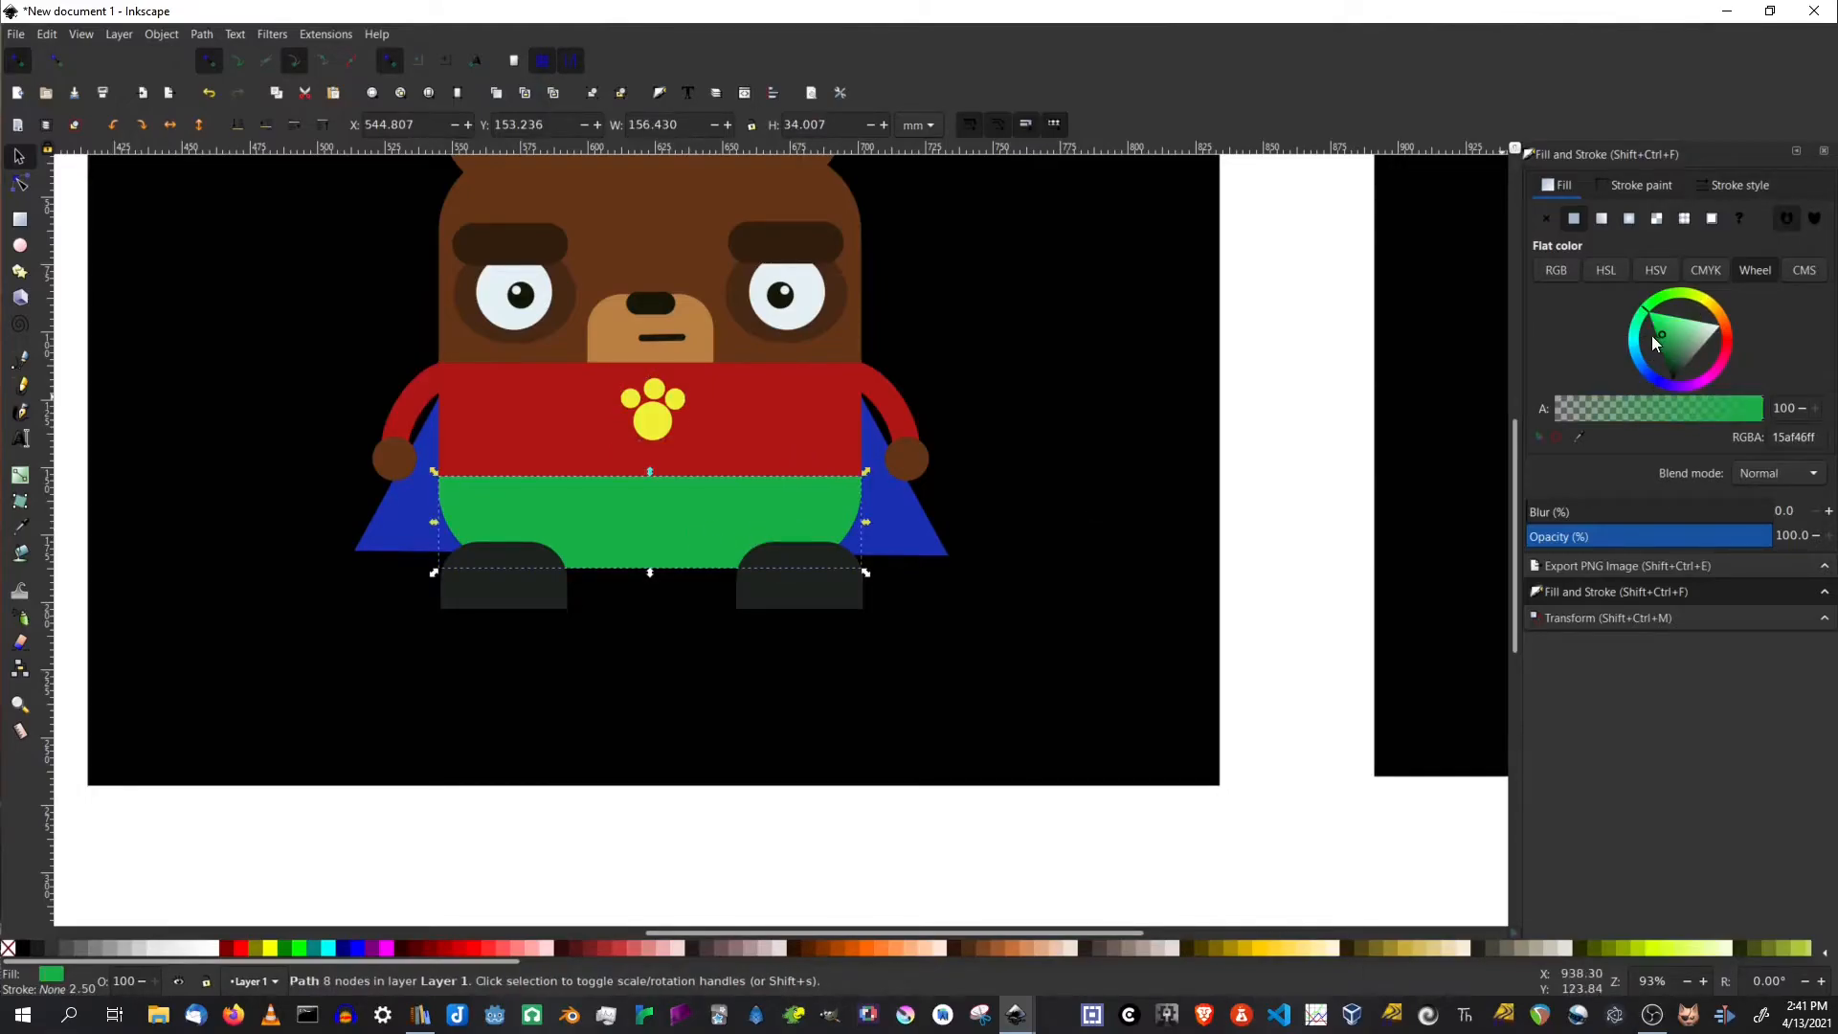
left_click(1655, 386)
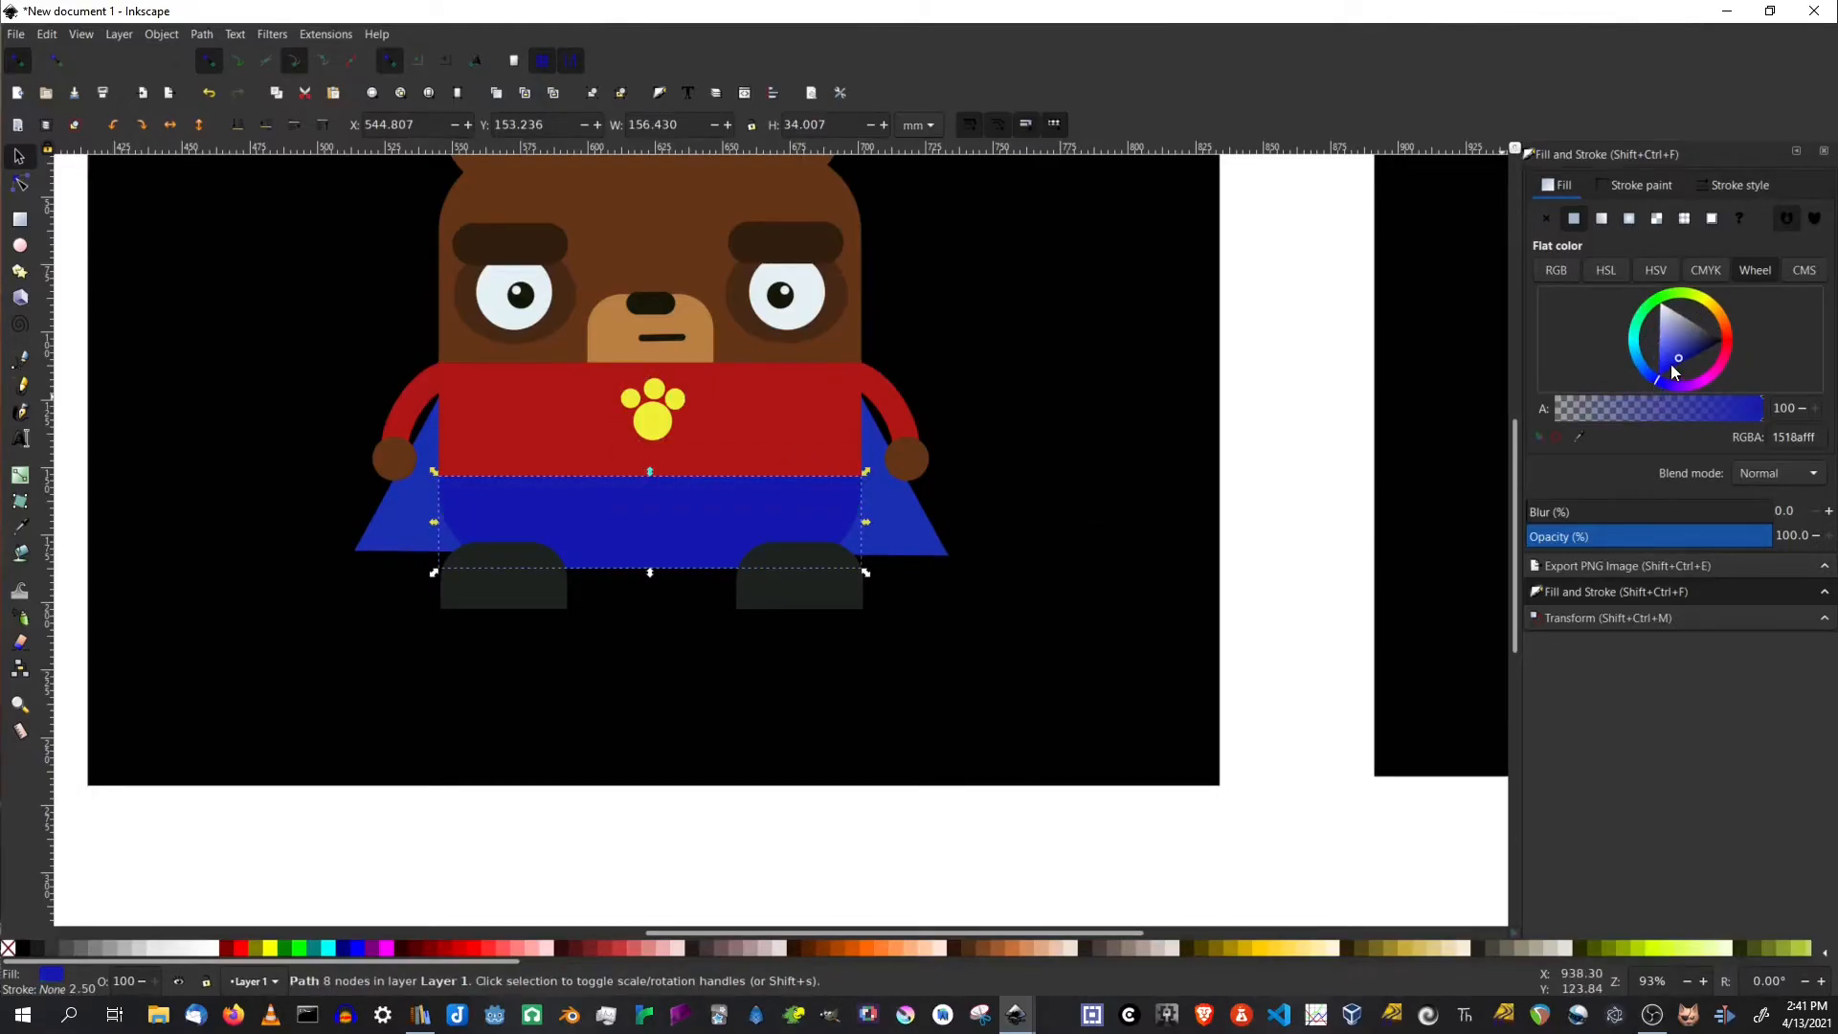
left_click(939, 554)
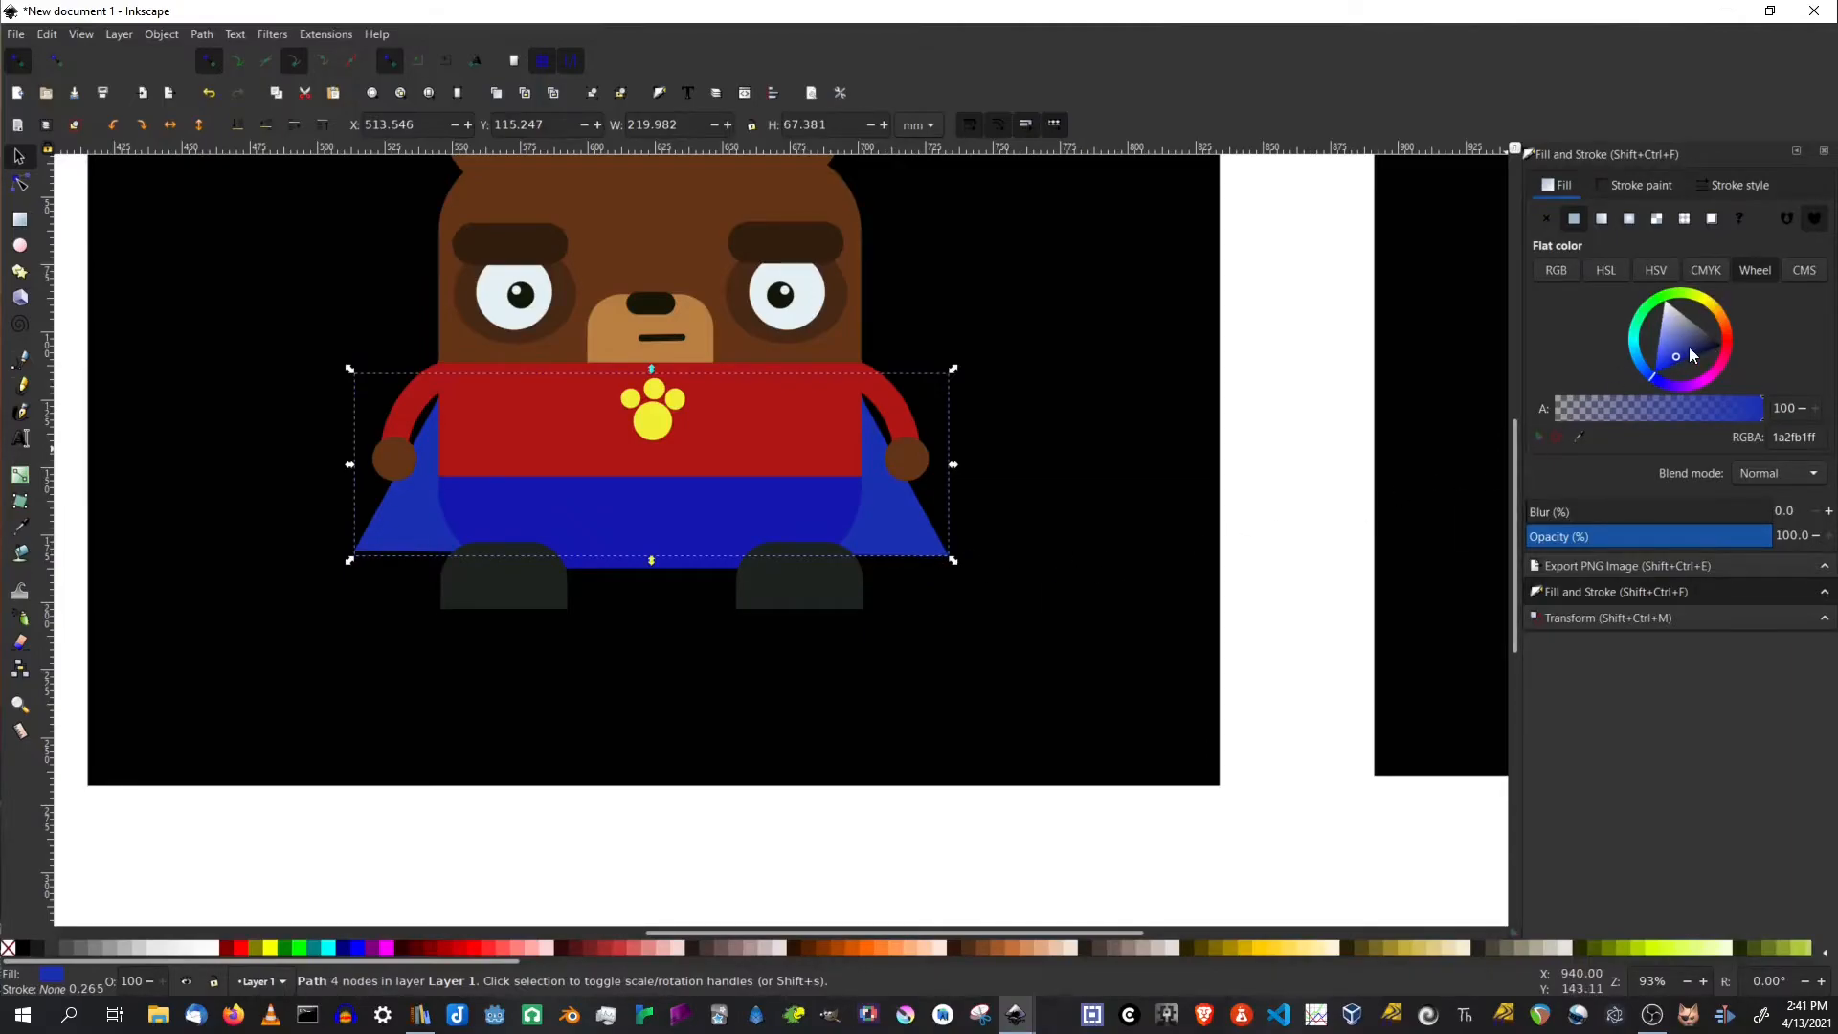
left_click(1578, 437)
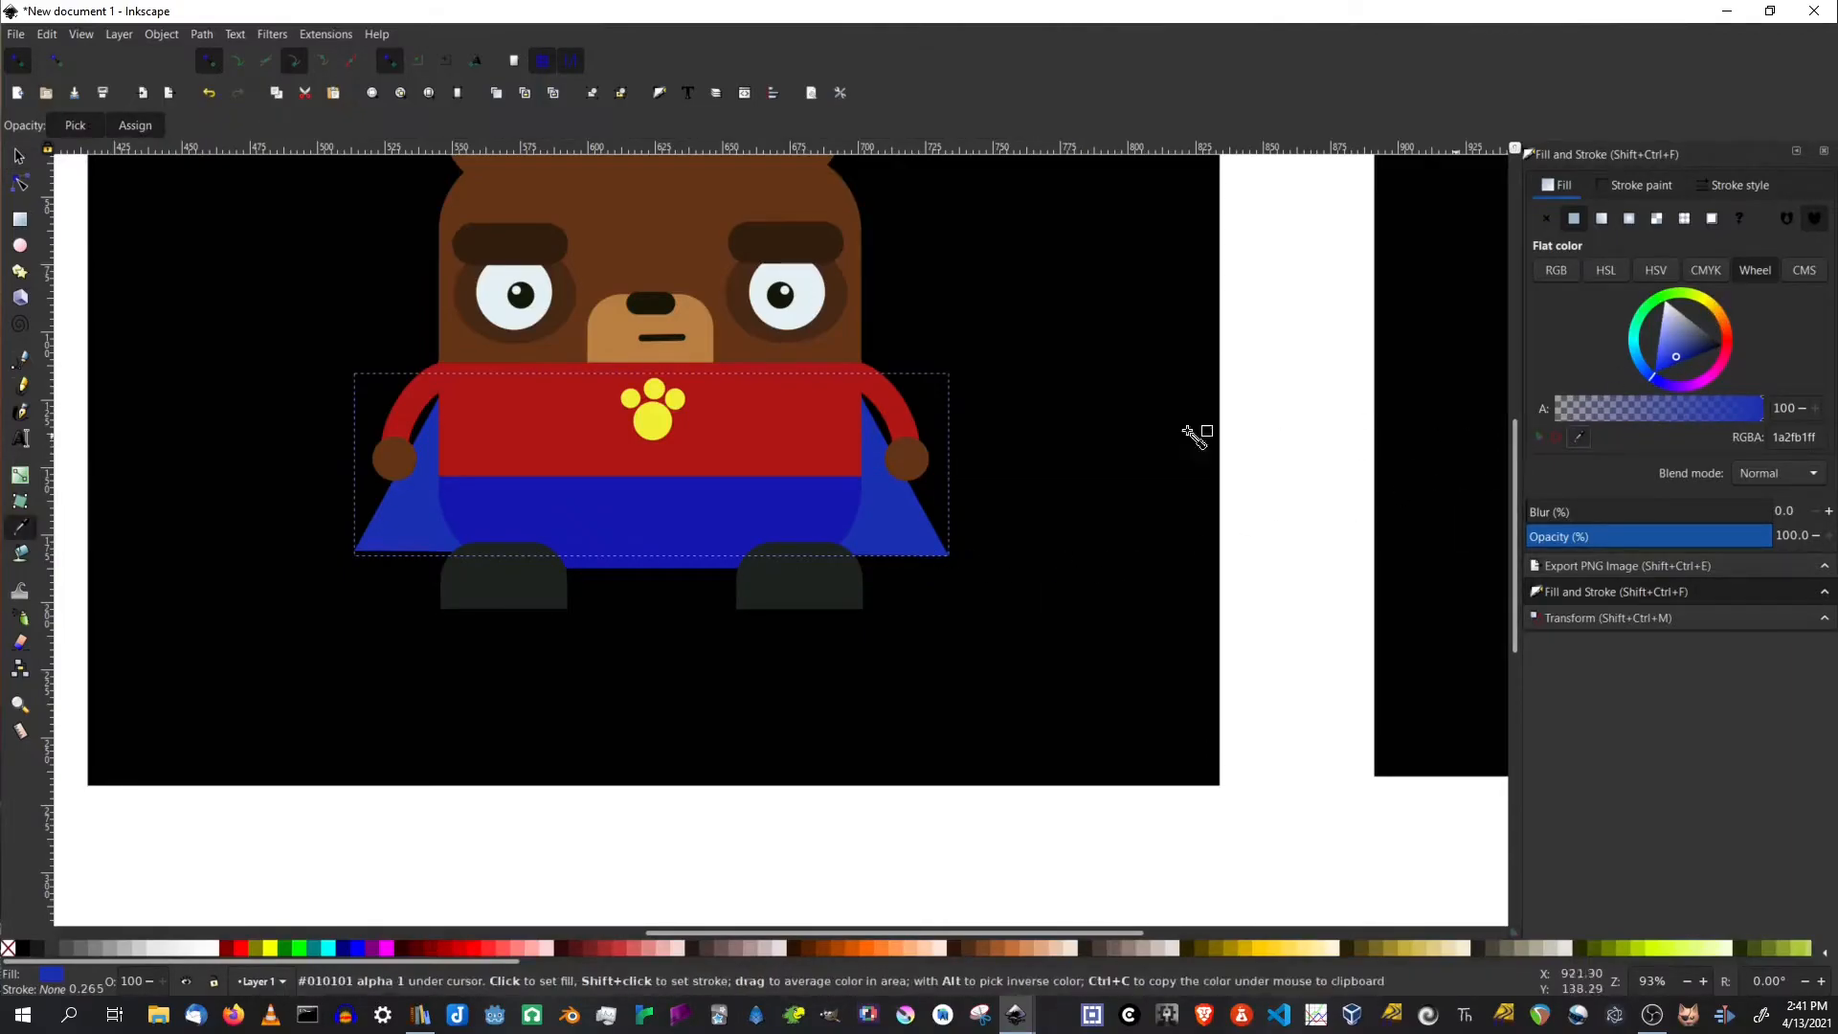
left_click(659, 423)
key("s")
Fill both of the second bear's boots with the red sampled from its shirt and arm, af1715
left_click(536, 592)
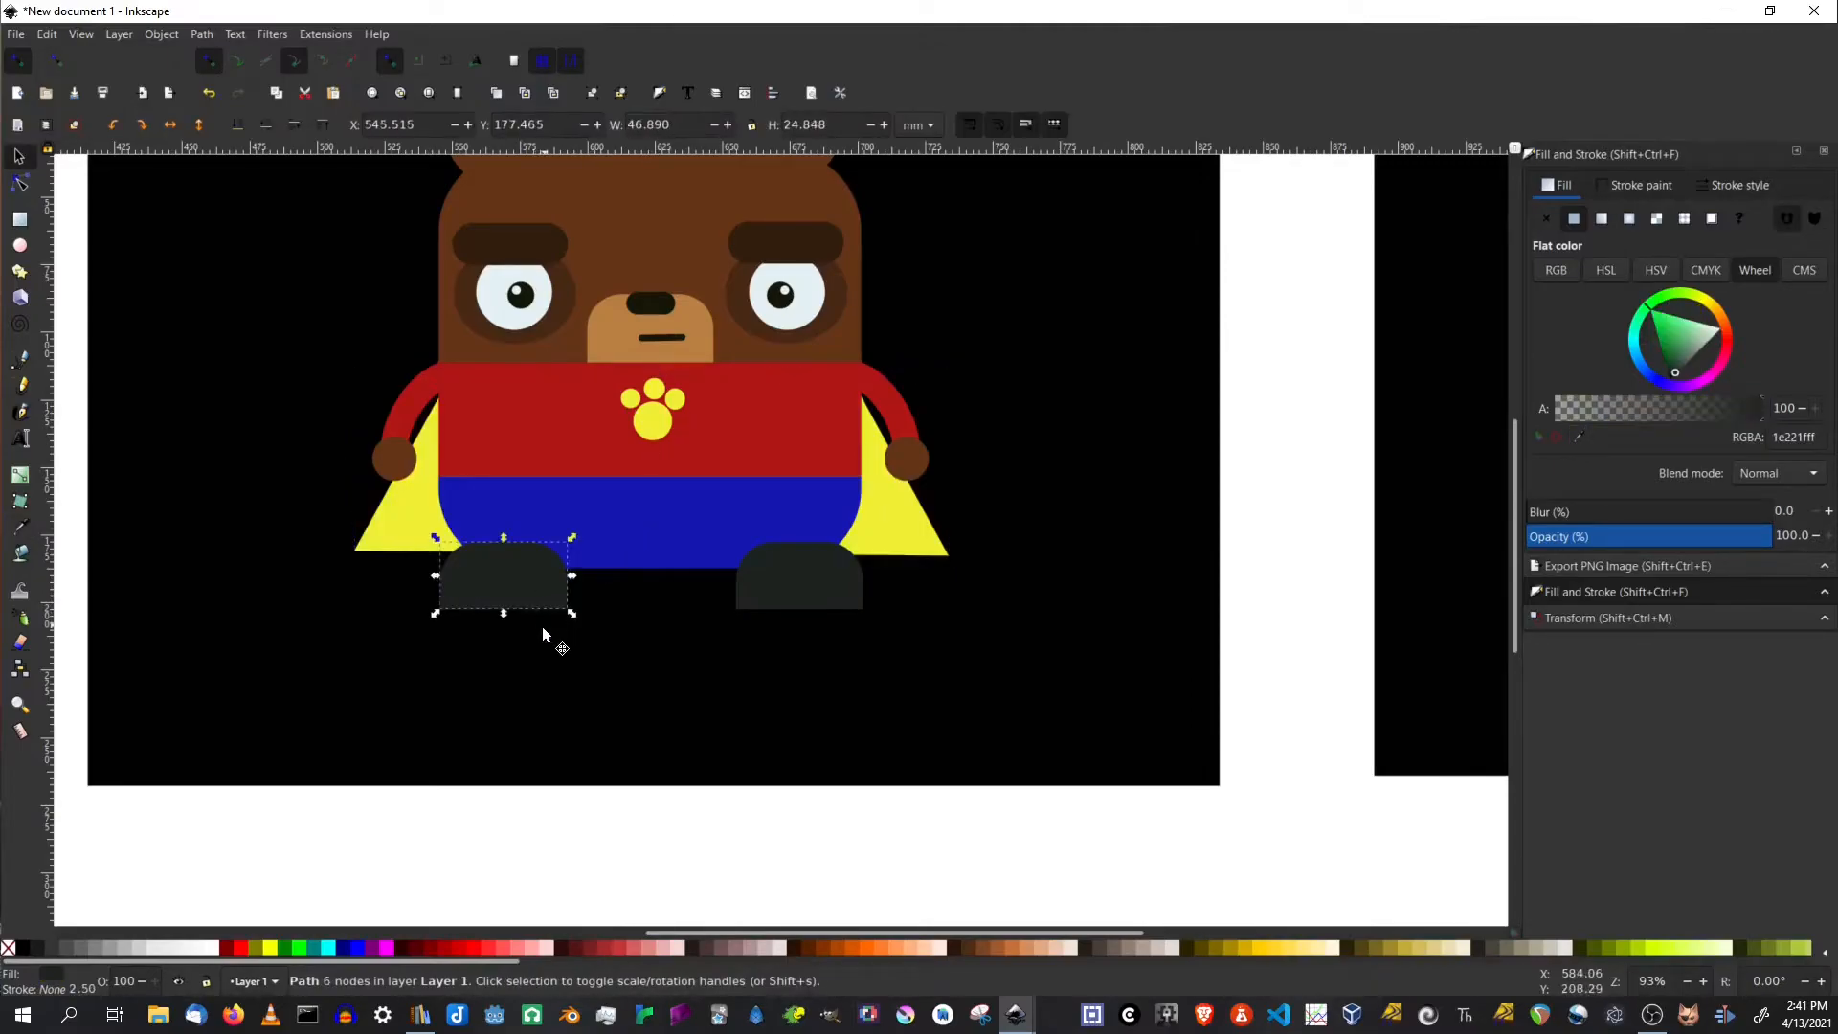
left_click(1579, 437)
left_click(767, 422)
key("s")
left_click(812, 555)
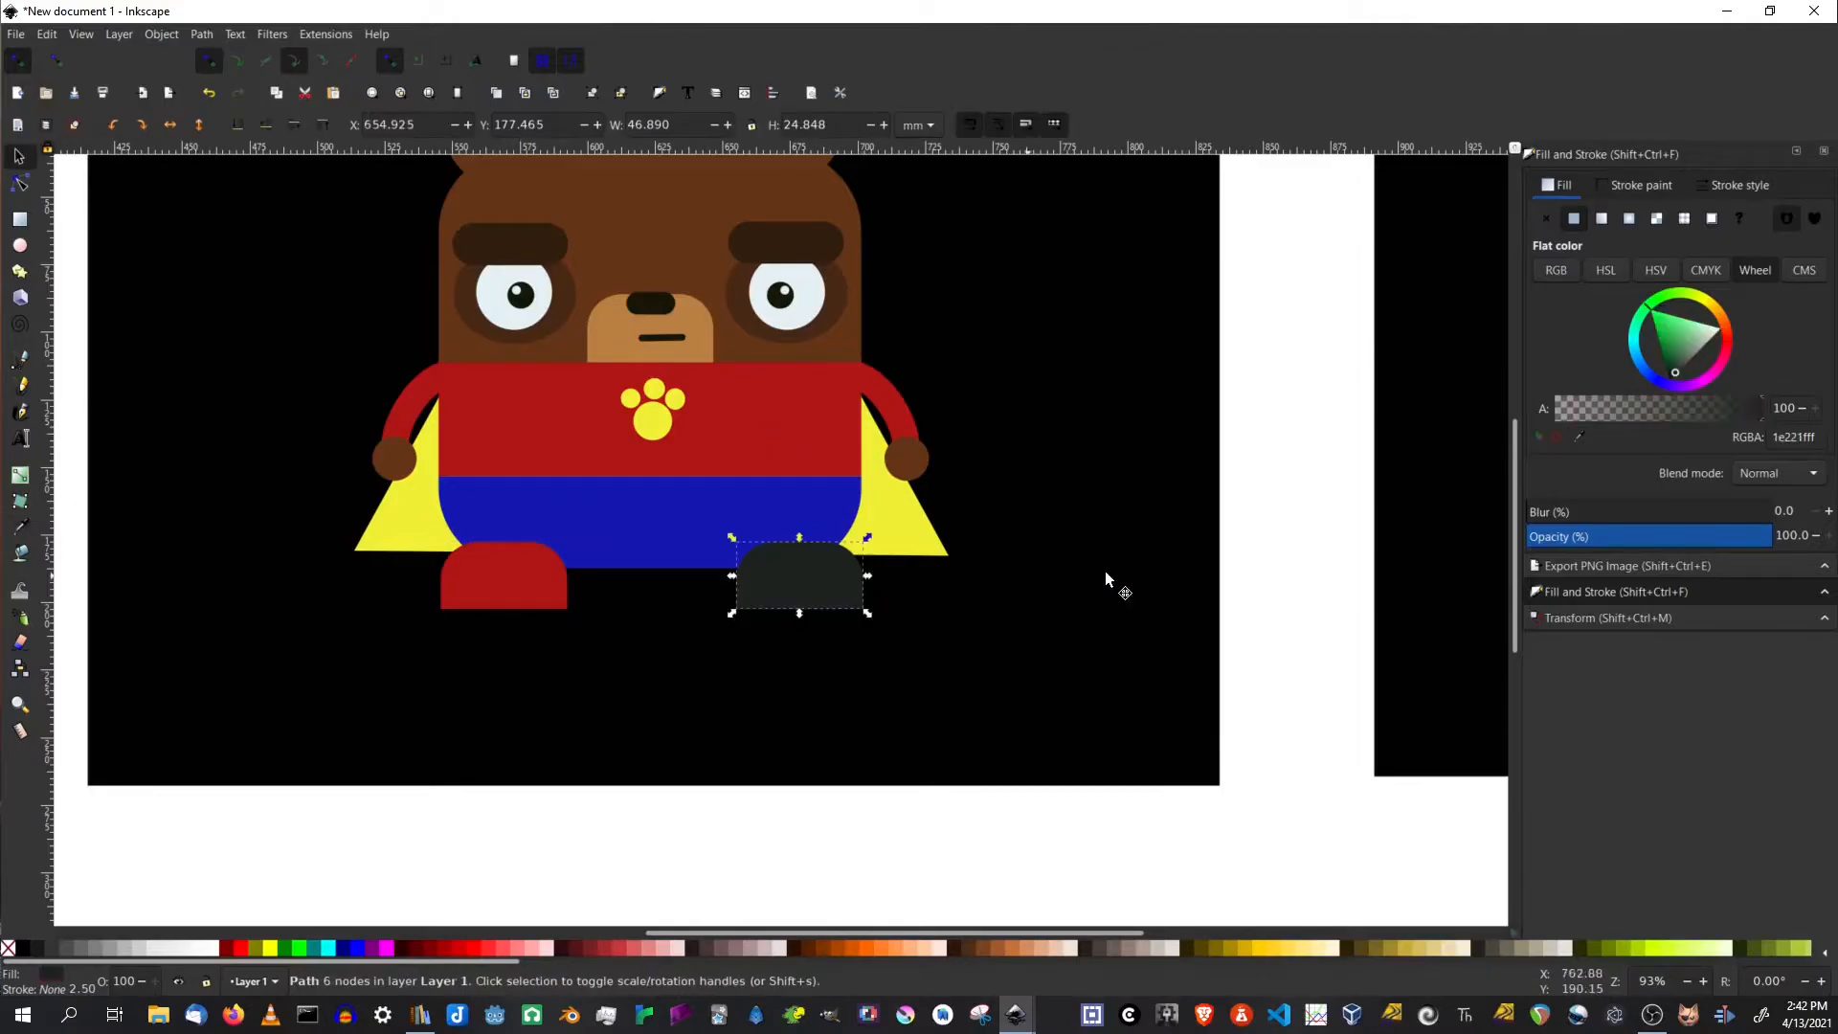
left_click(1578, 436)
left_click(404, 406)
key("s")
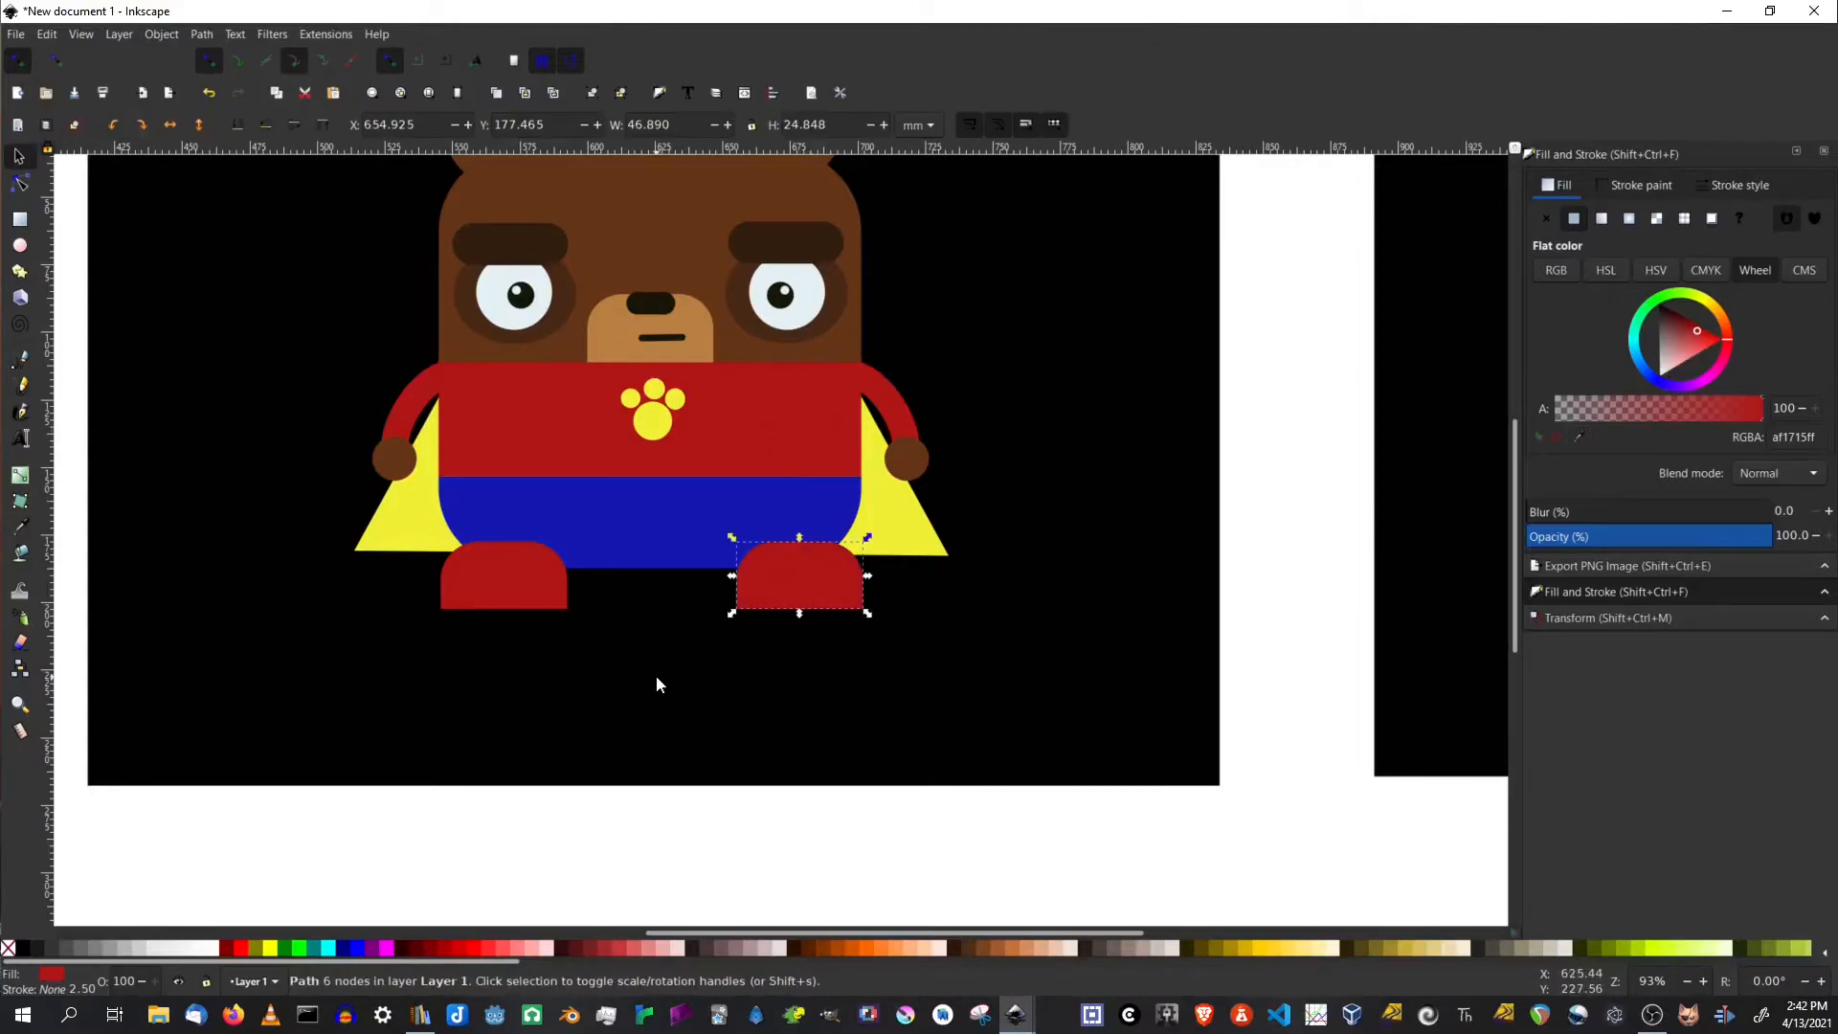
scroll(657, 674, "down", 3)
left_click(709, 787)
Recolor the third bear's red shirt to orange, d36d18
left_click_drag(617, 827, 726, 807)
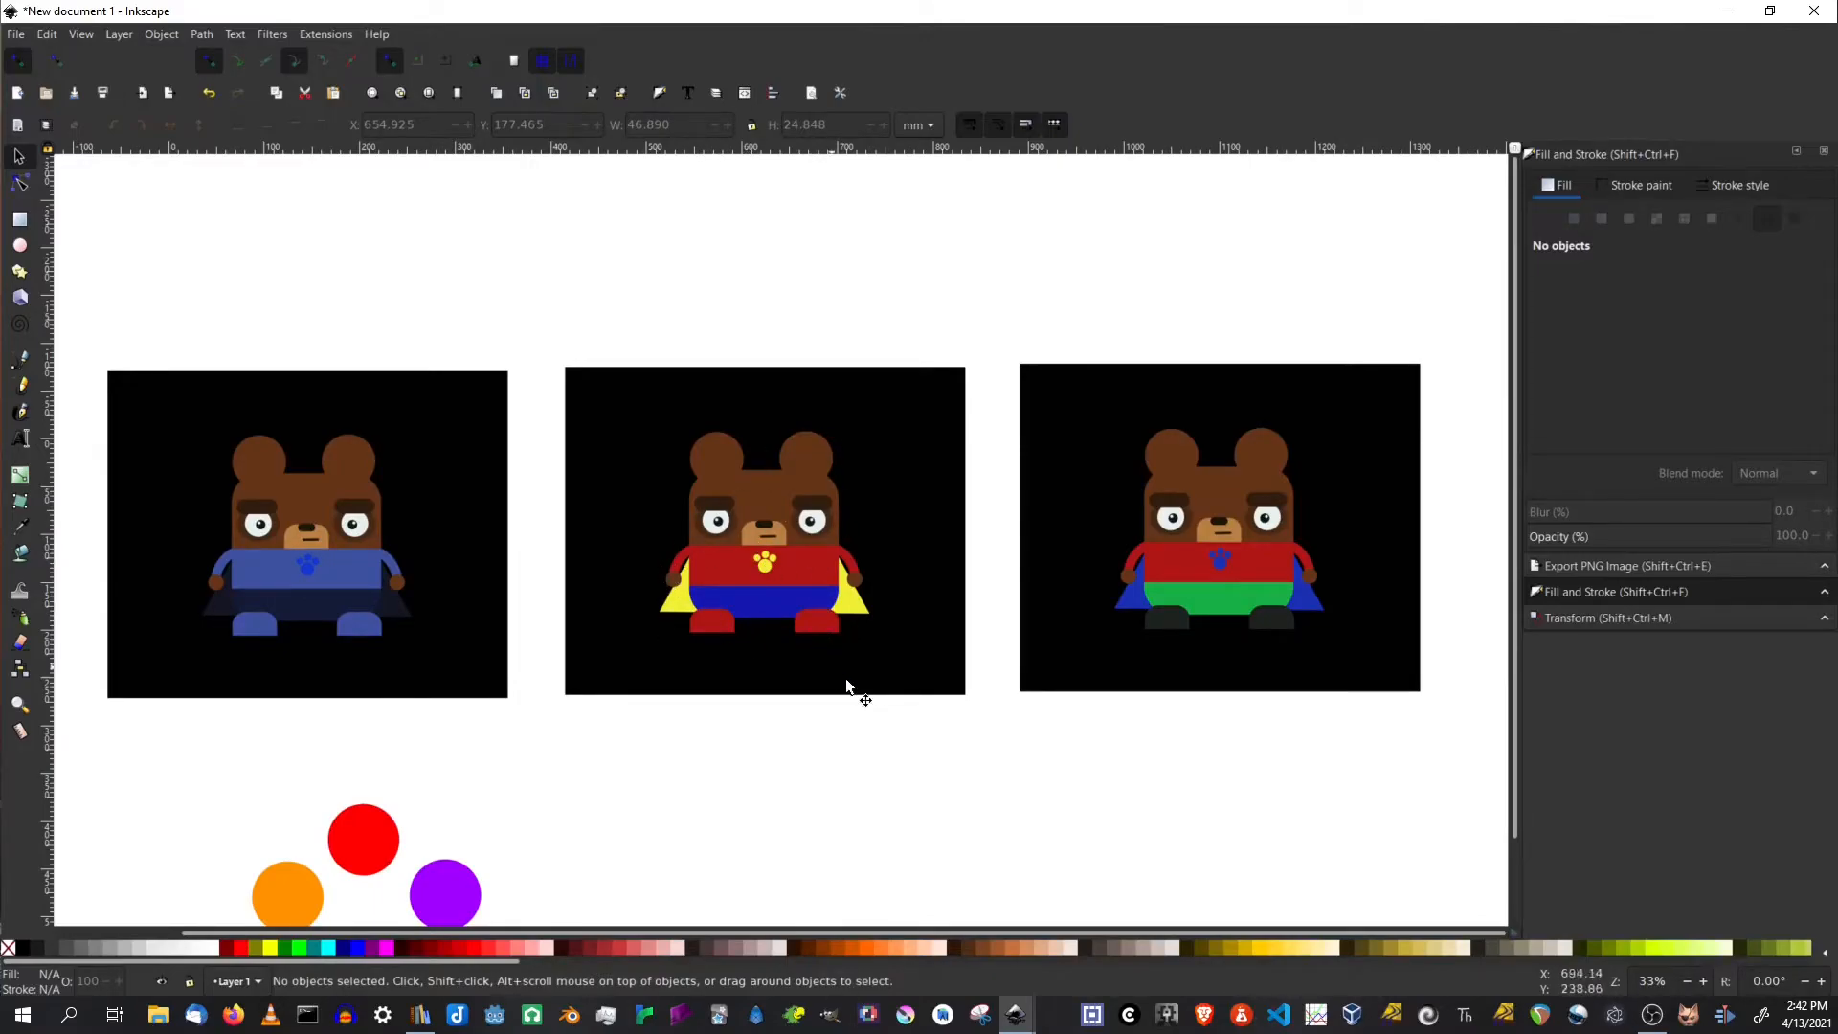
left_click_drag(1370, 784, 988, 774)
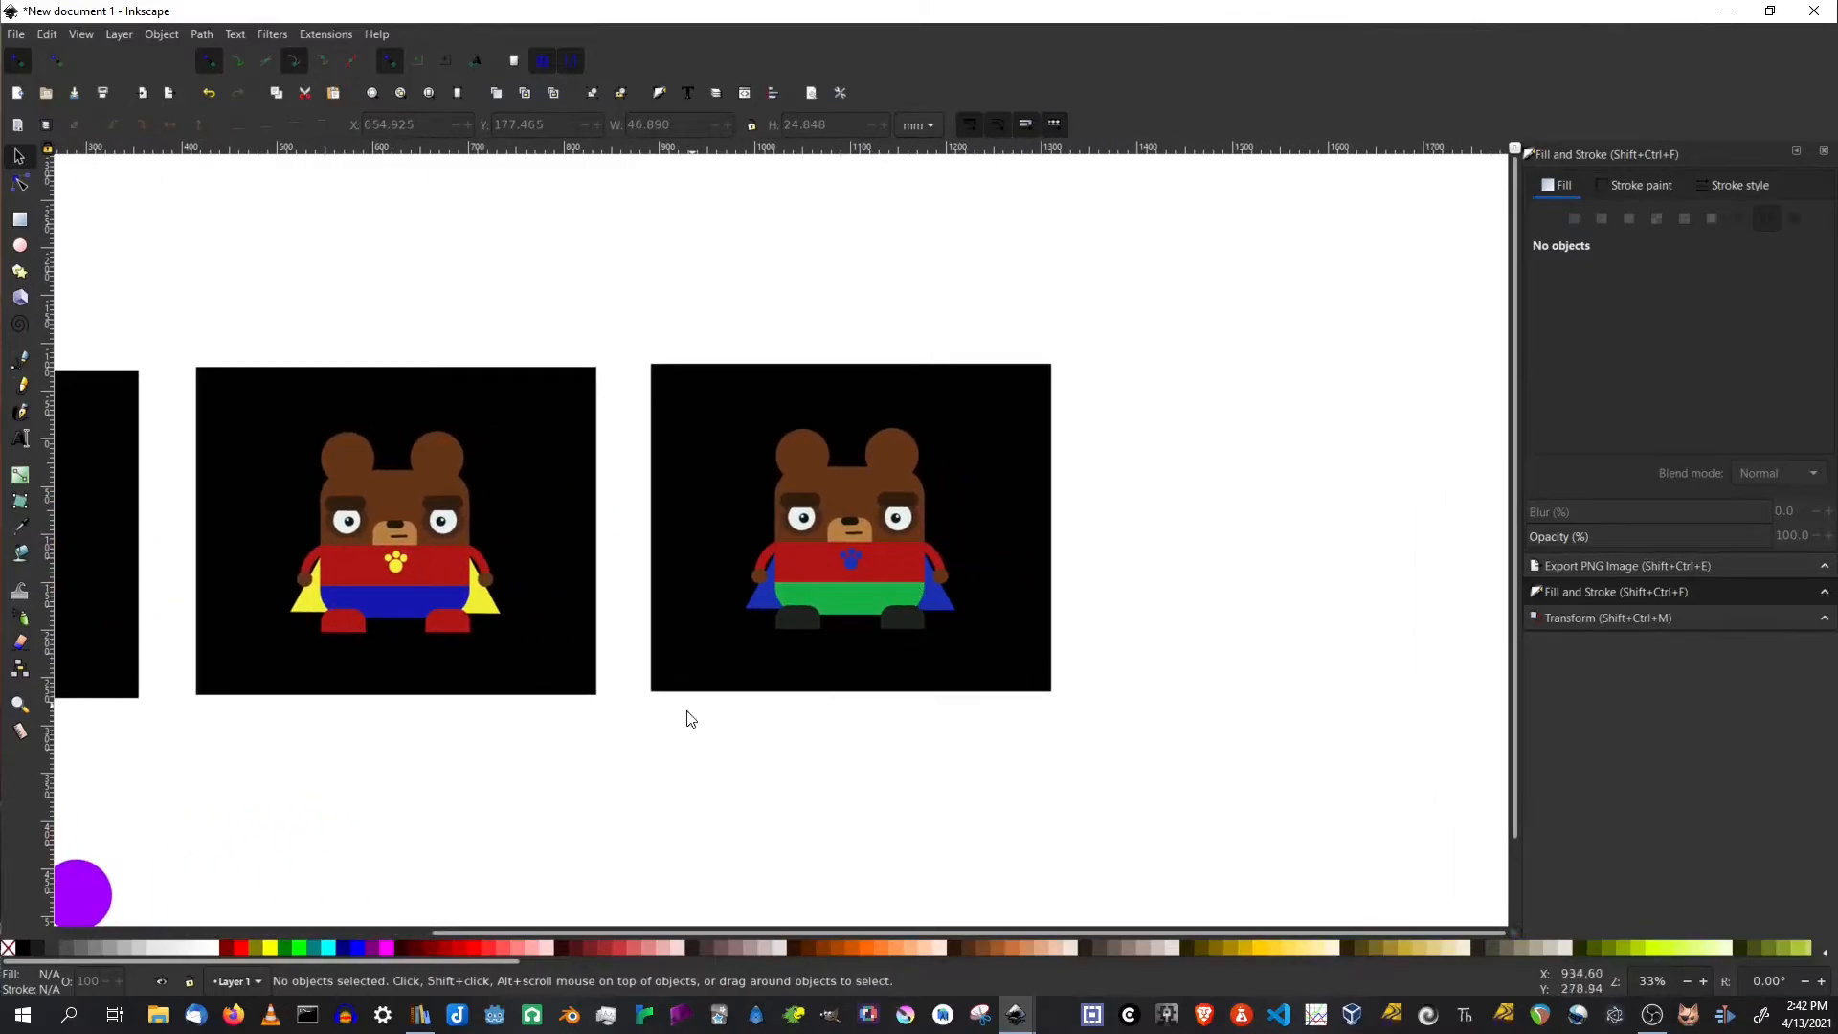
left_click_drag(686, 742, 887, 630)
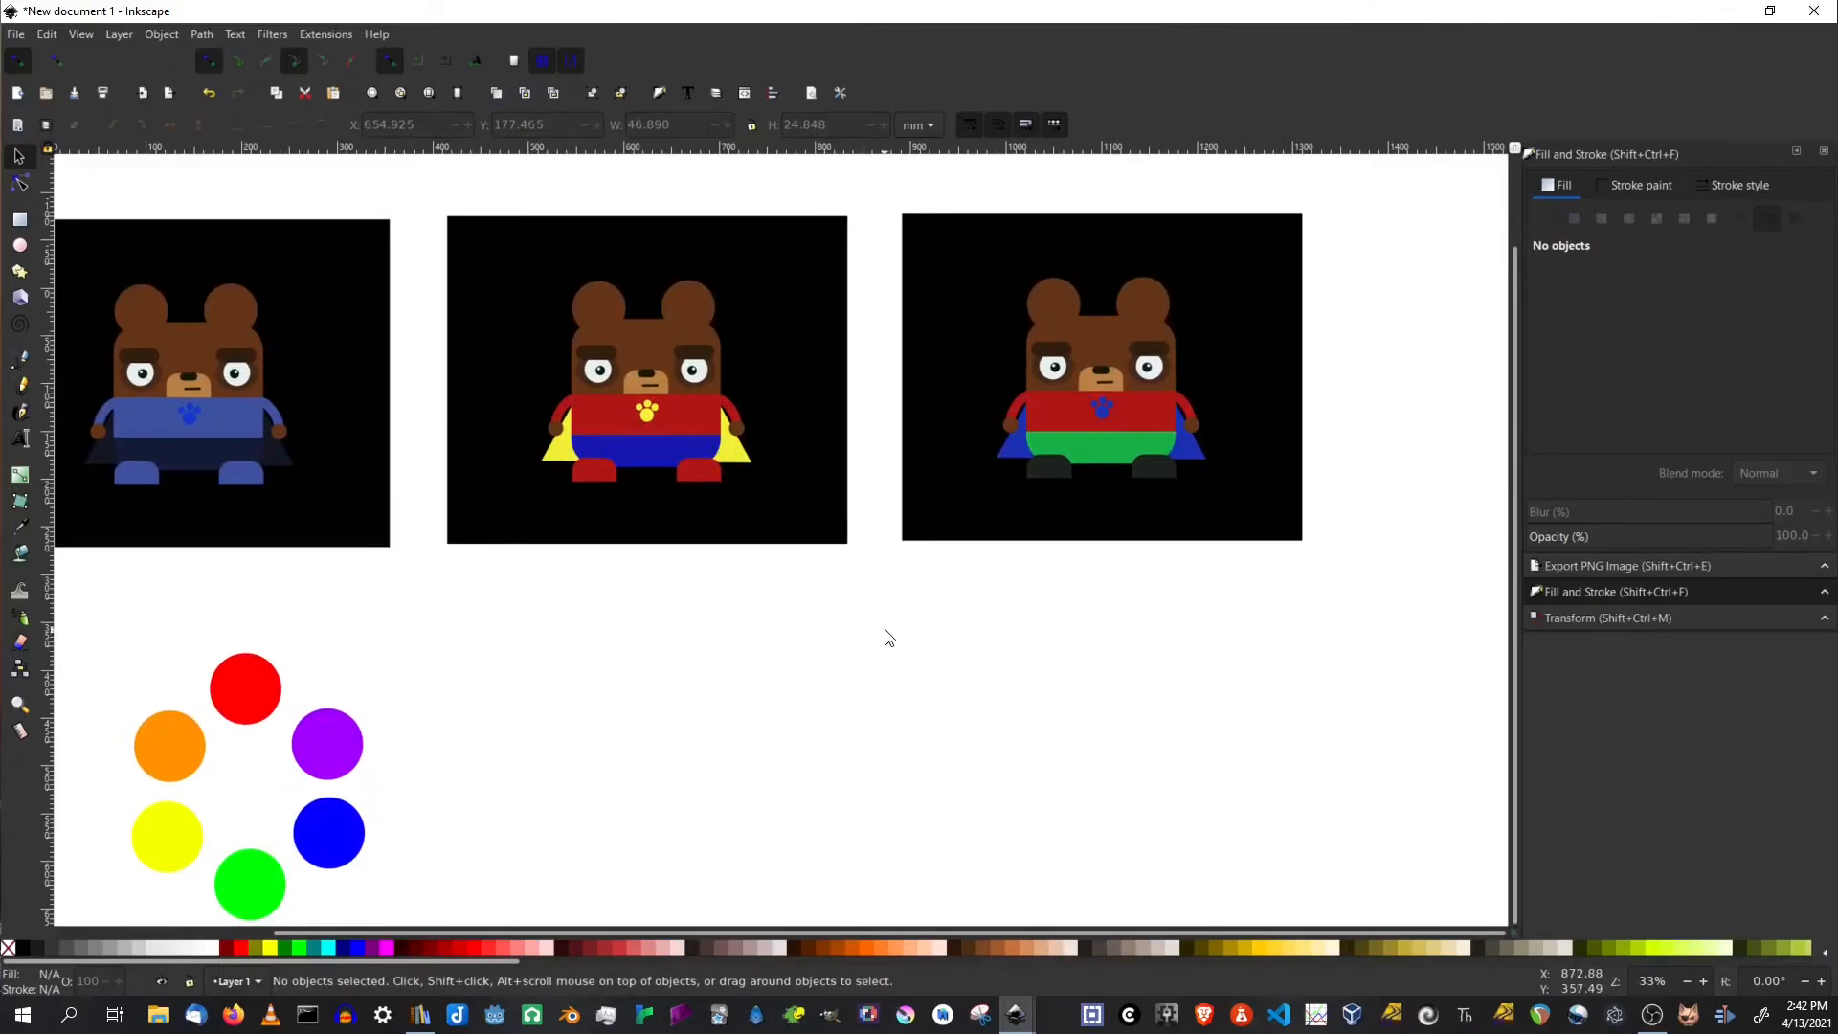
left_click_drag(1145, 632, 827, 748)
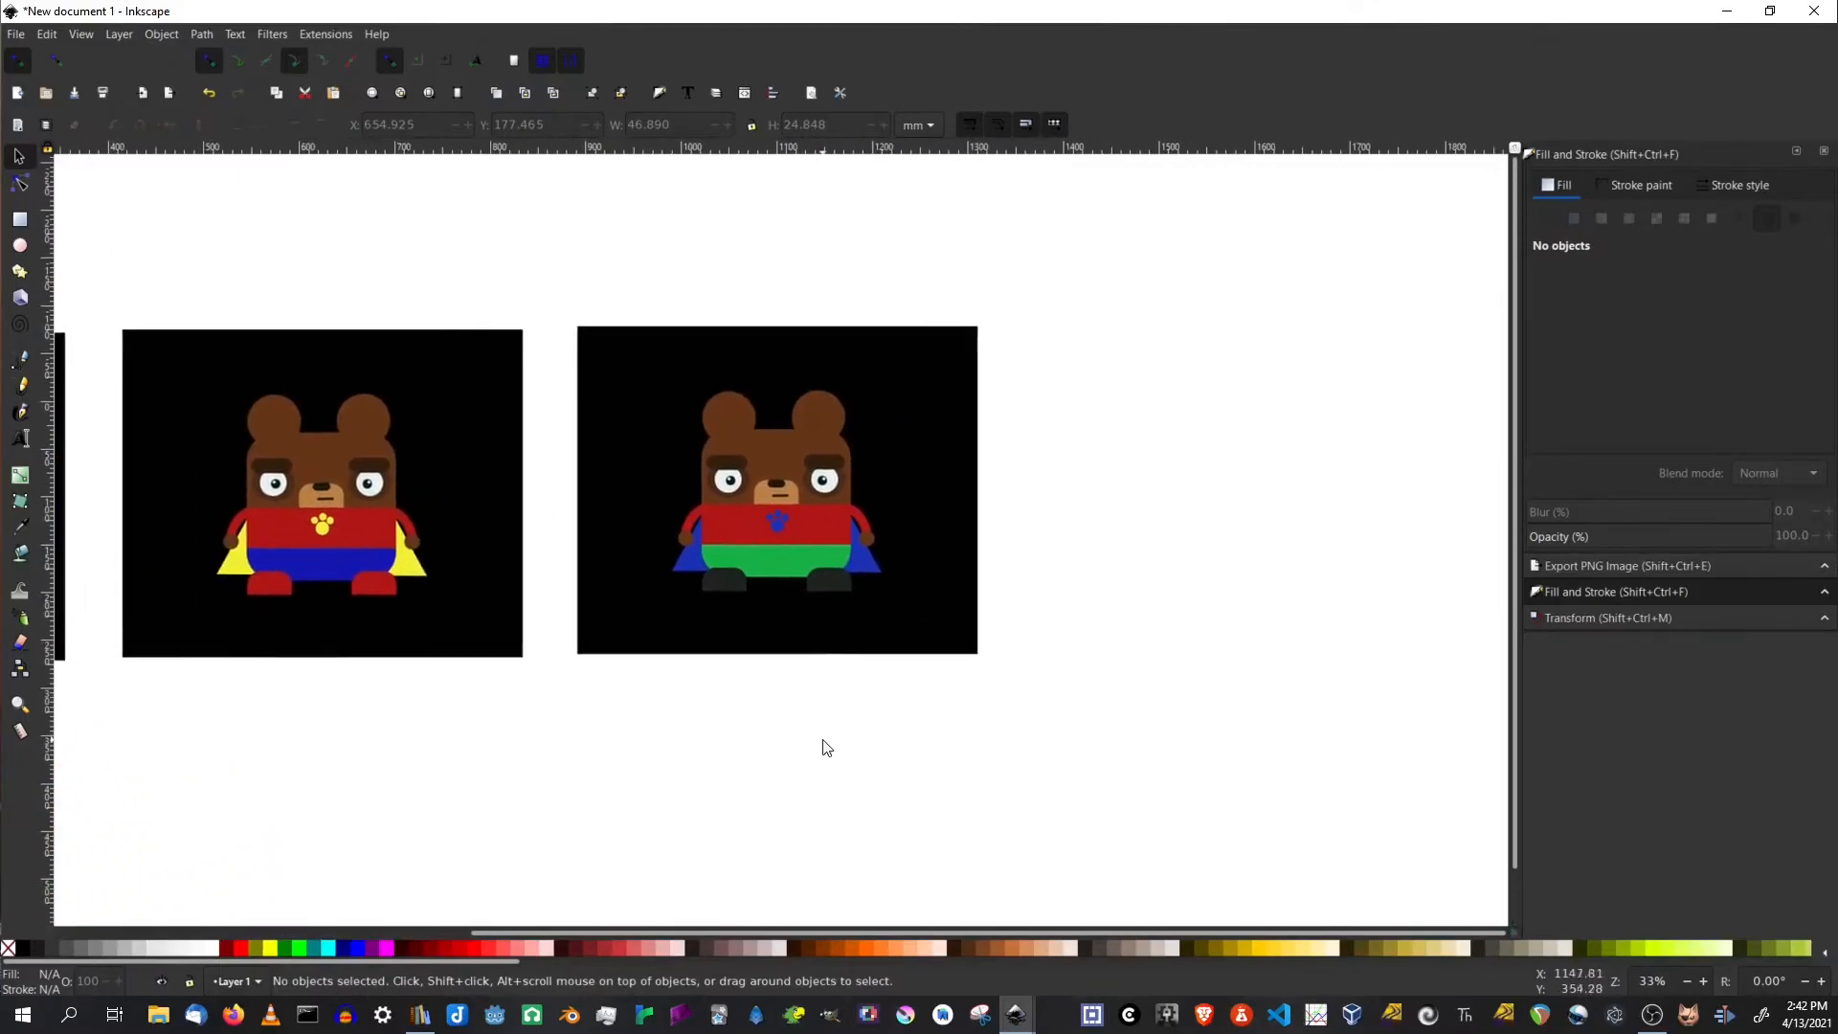
scroll(789, 525, "up", 4, "ctrl")
scroll(788, 526, "down", 2, "ctrl")
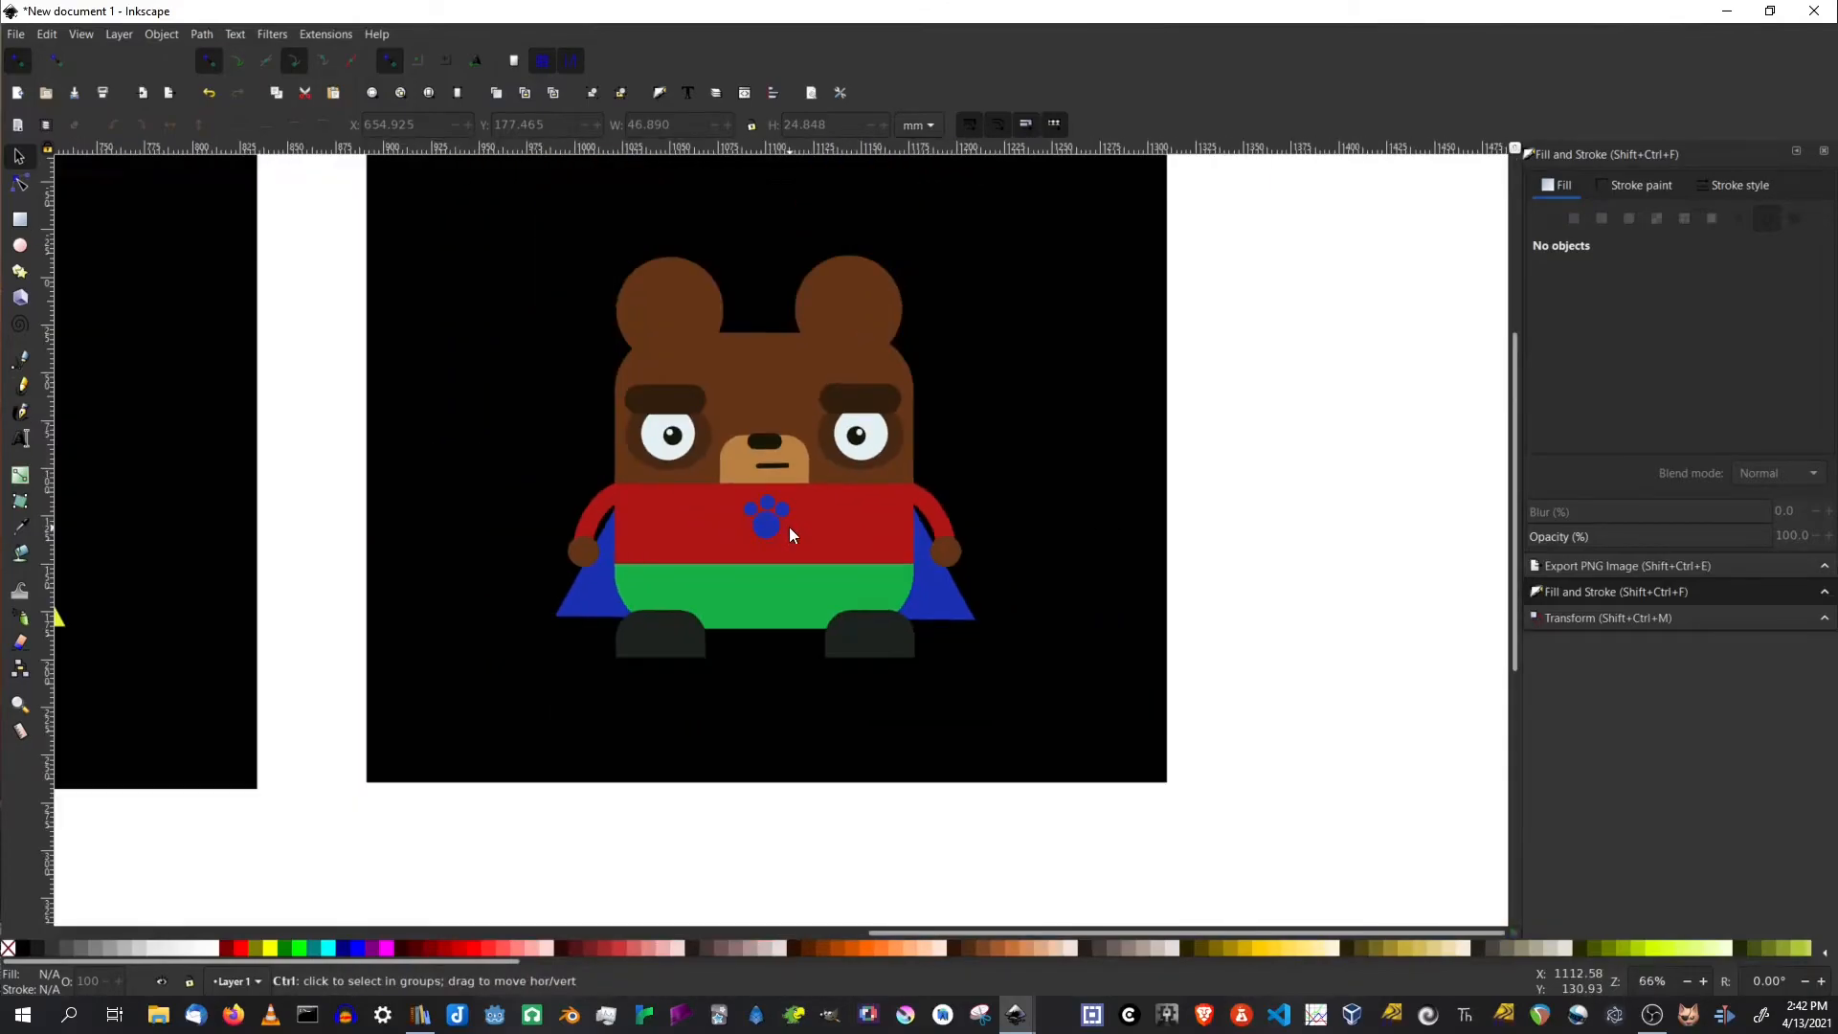
left_click(846, 535)
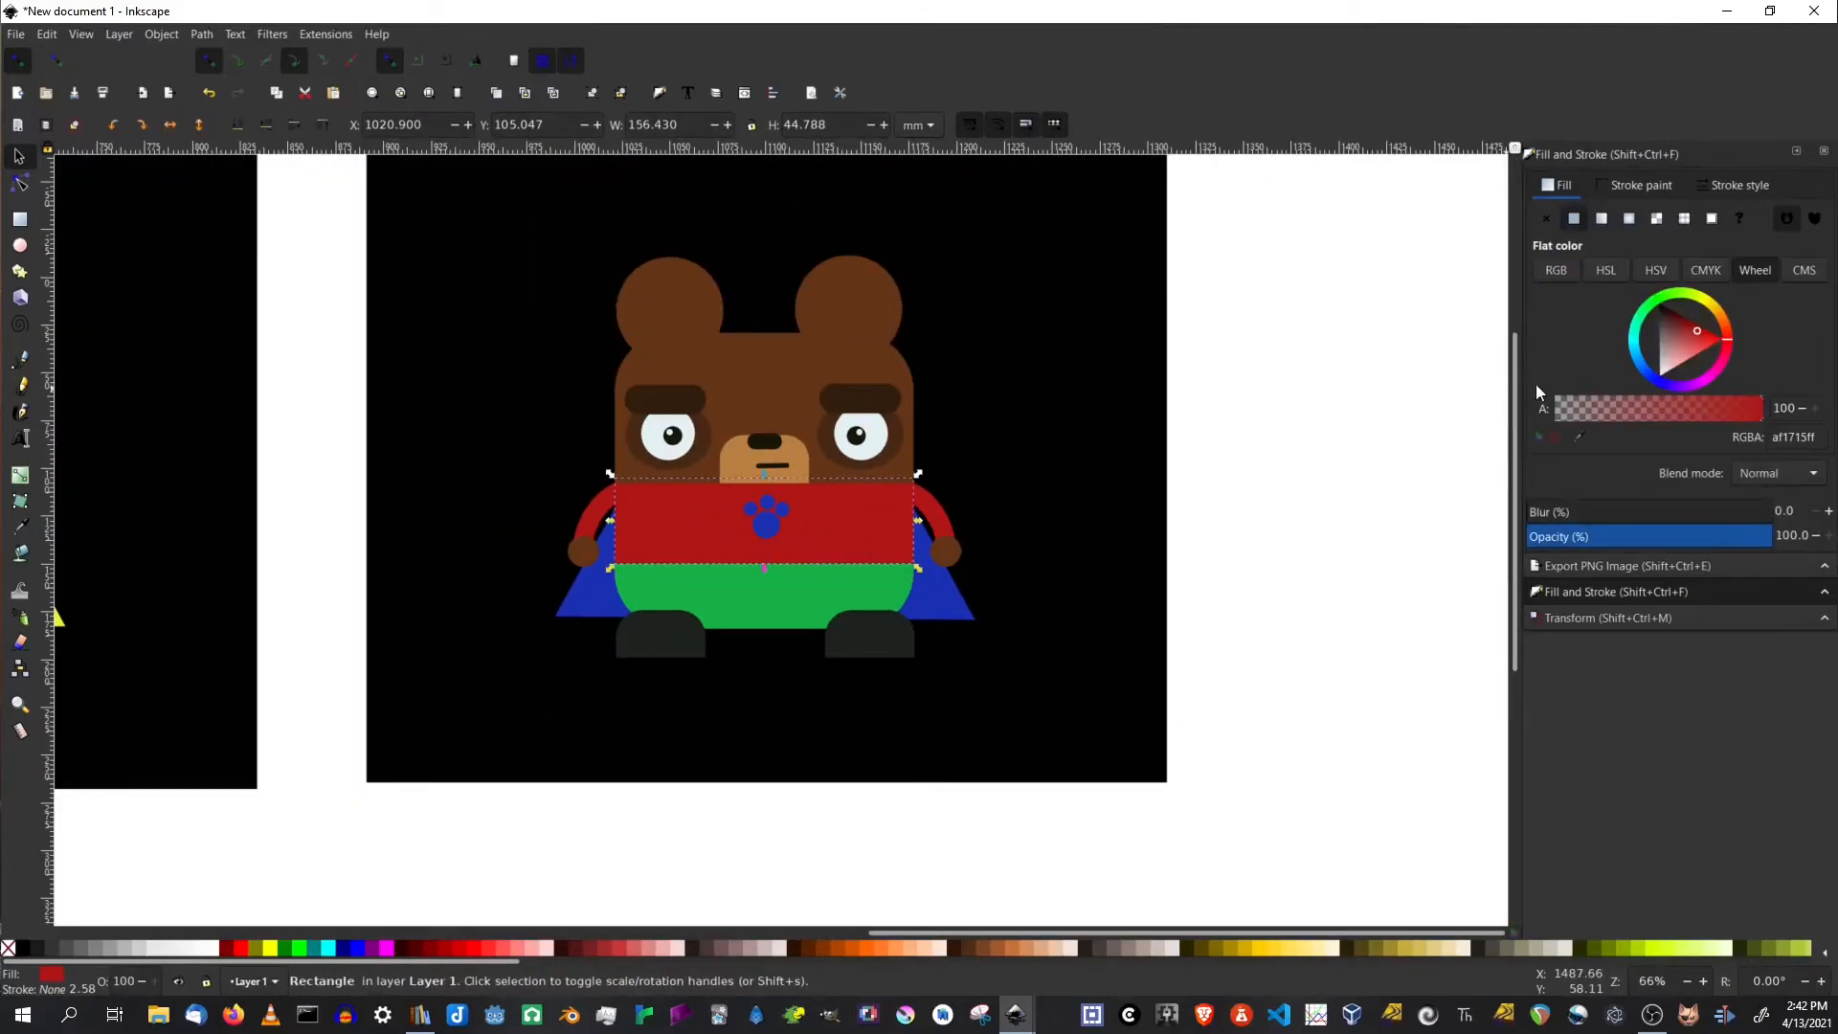
left_click_drag(1727, 343, 1725, 324)
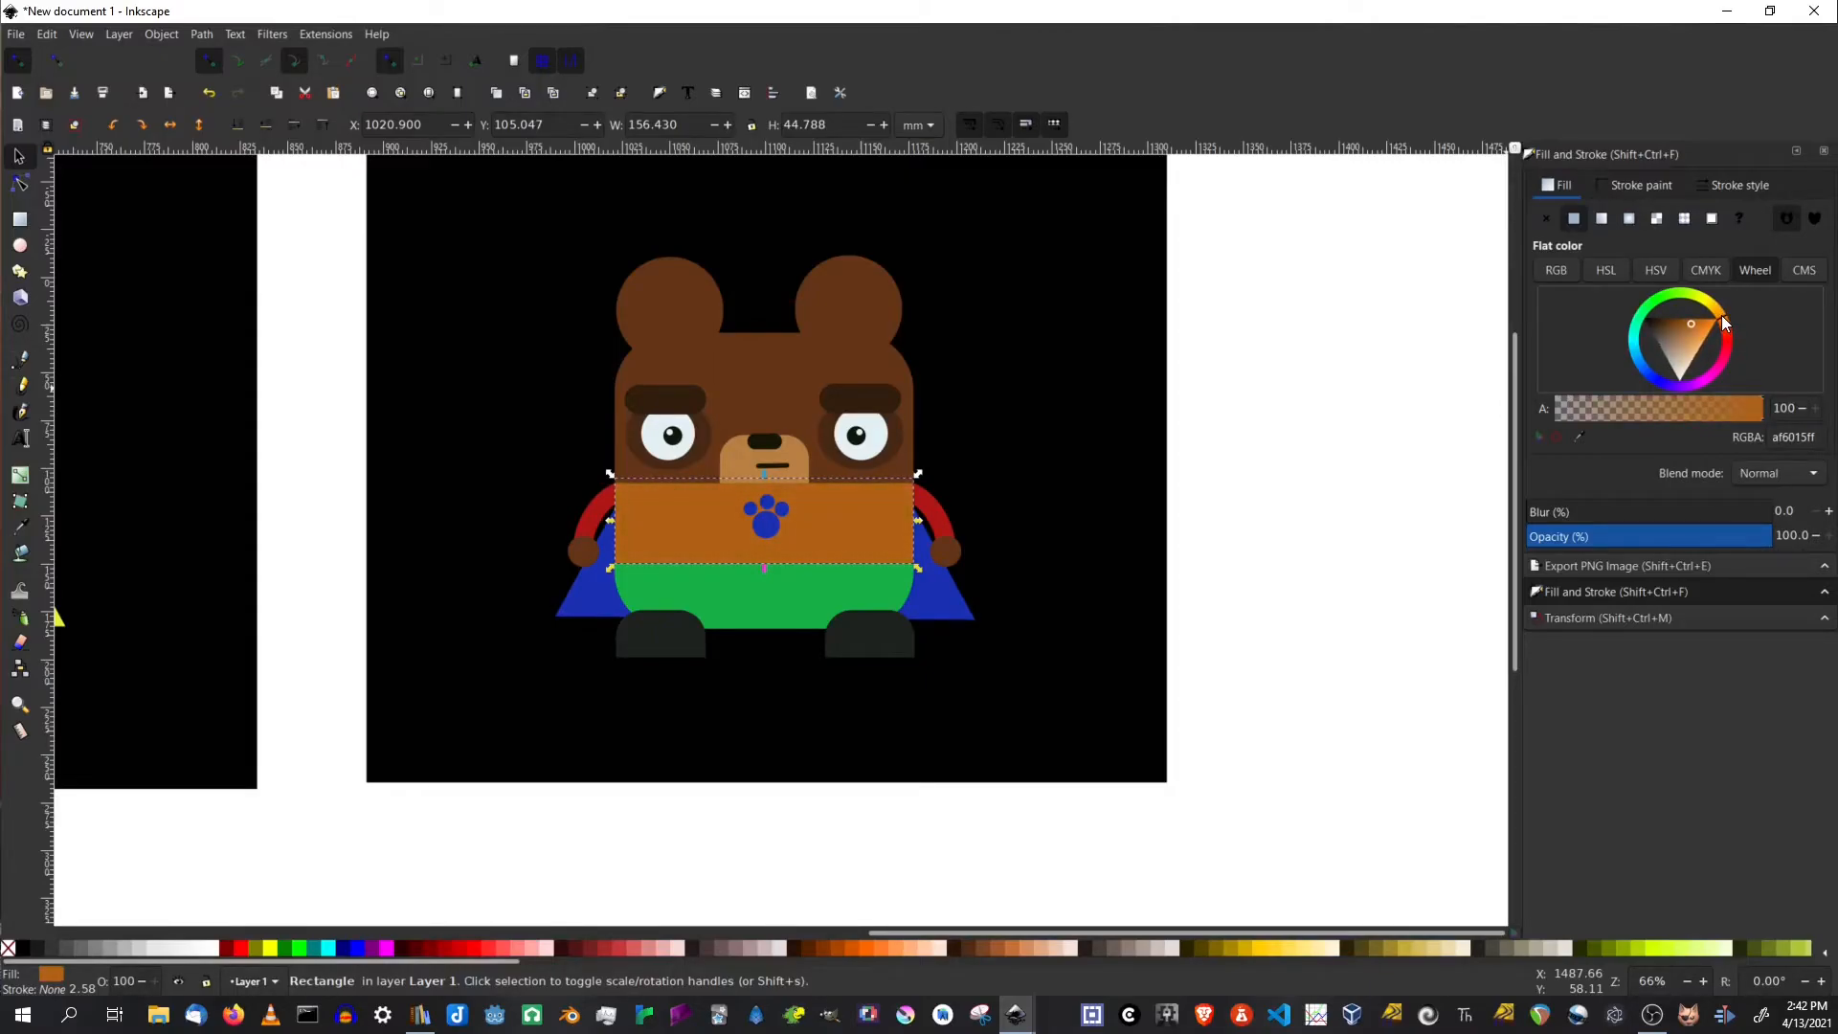
left_click_drag(1724, 314, 1700, 324)
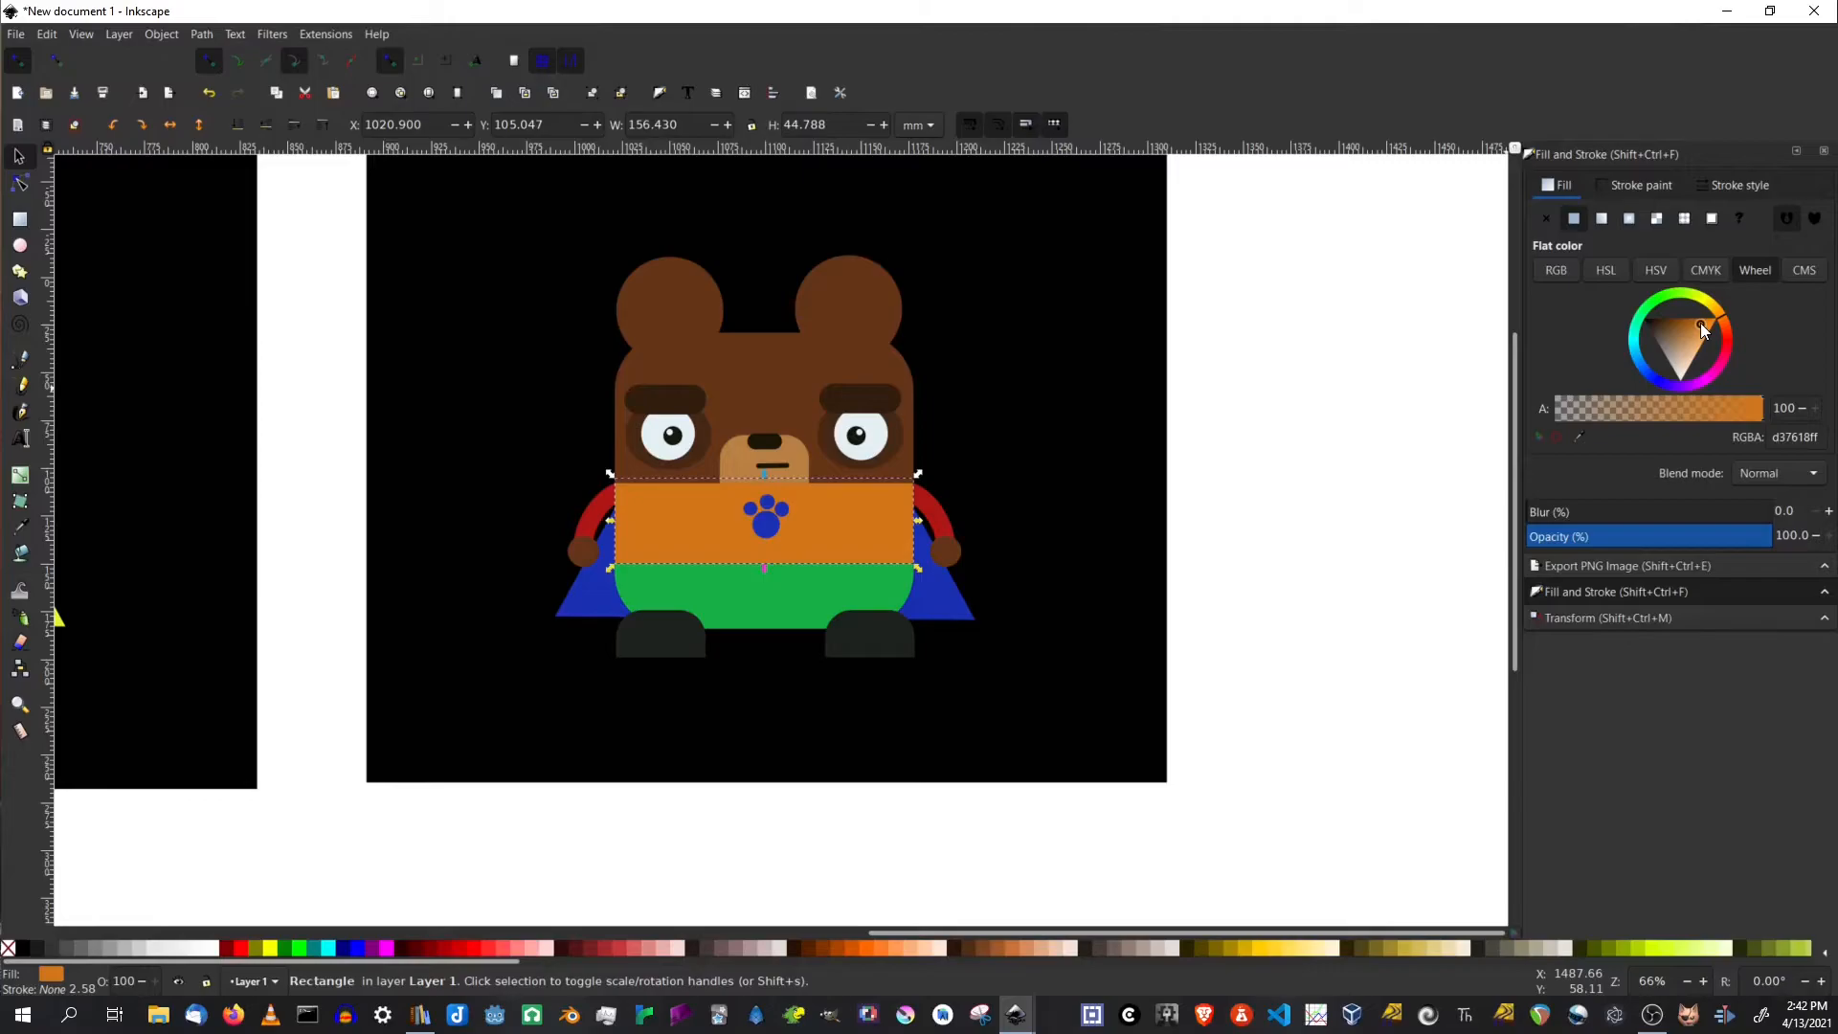
left_click(1723, 324)
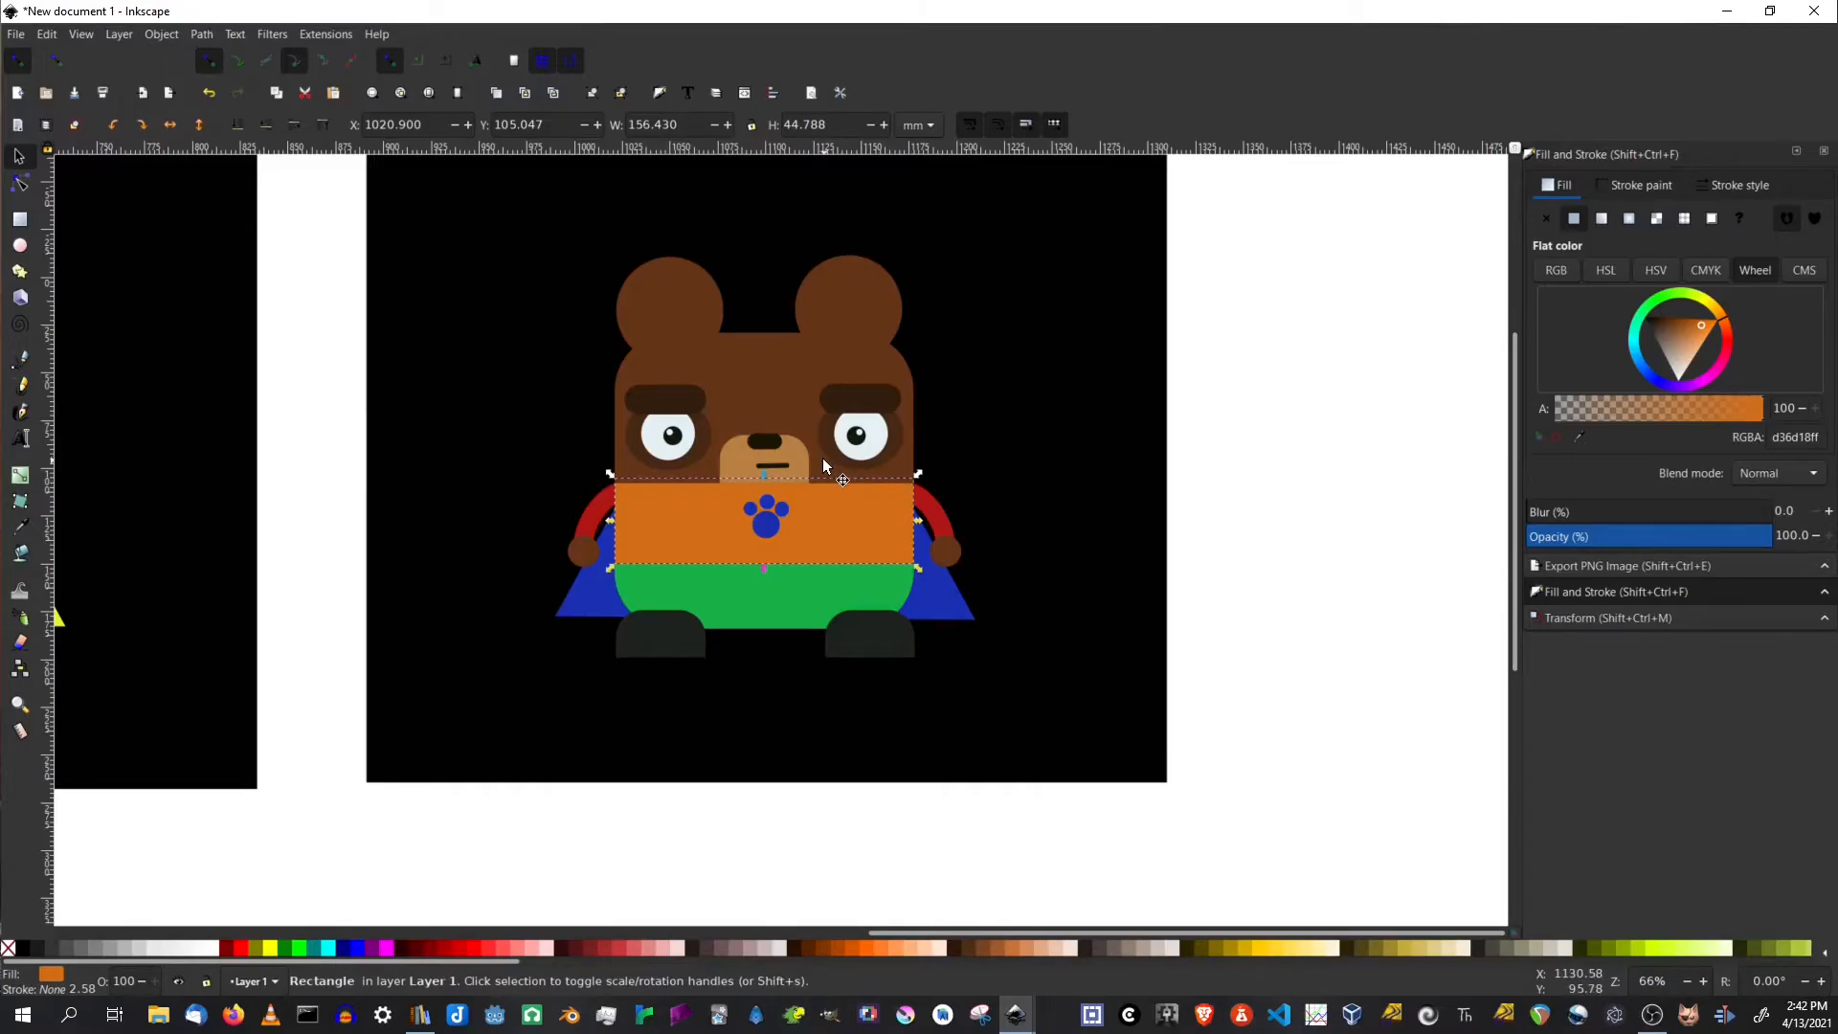
Change the stroke of both of the third bear's red arms to the orange d36d18 sampled from its shirt
left_click(767, 527)
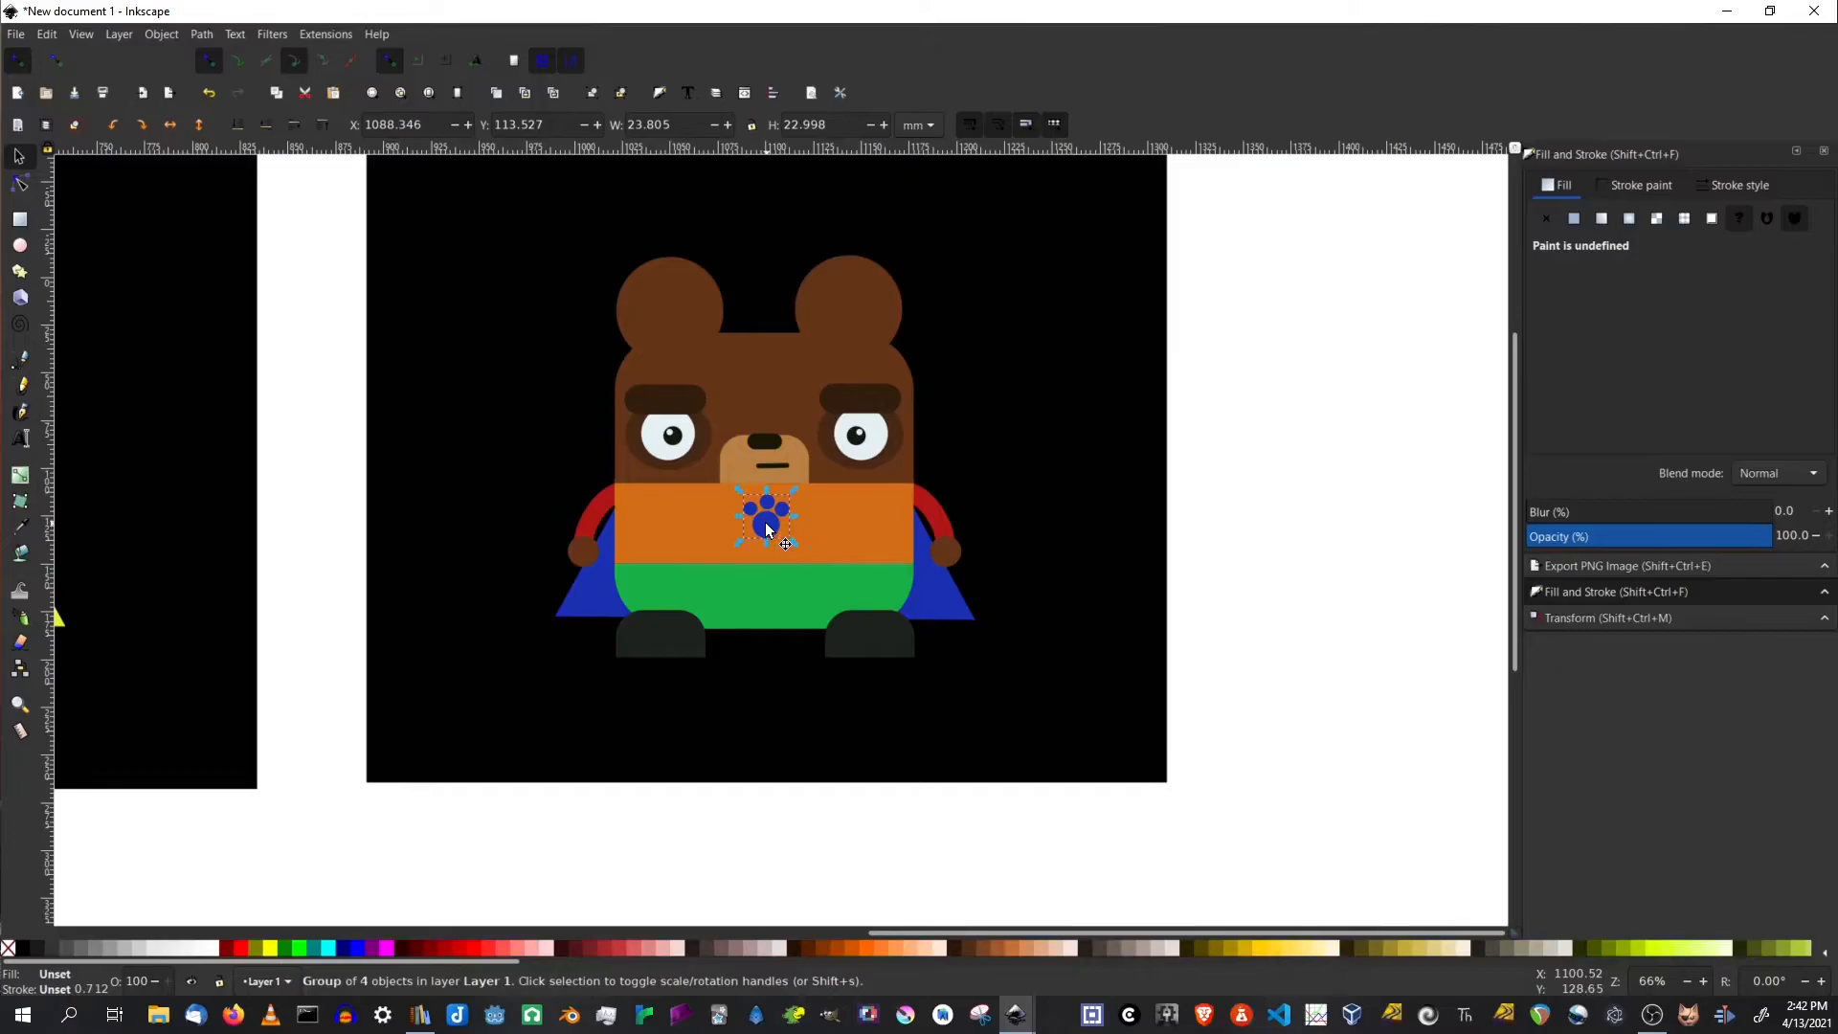
left_click(593, 517)
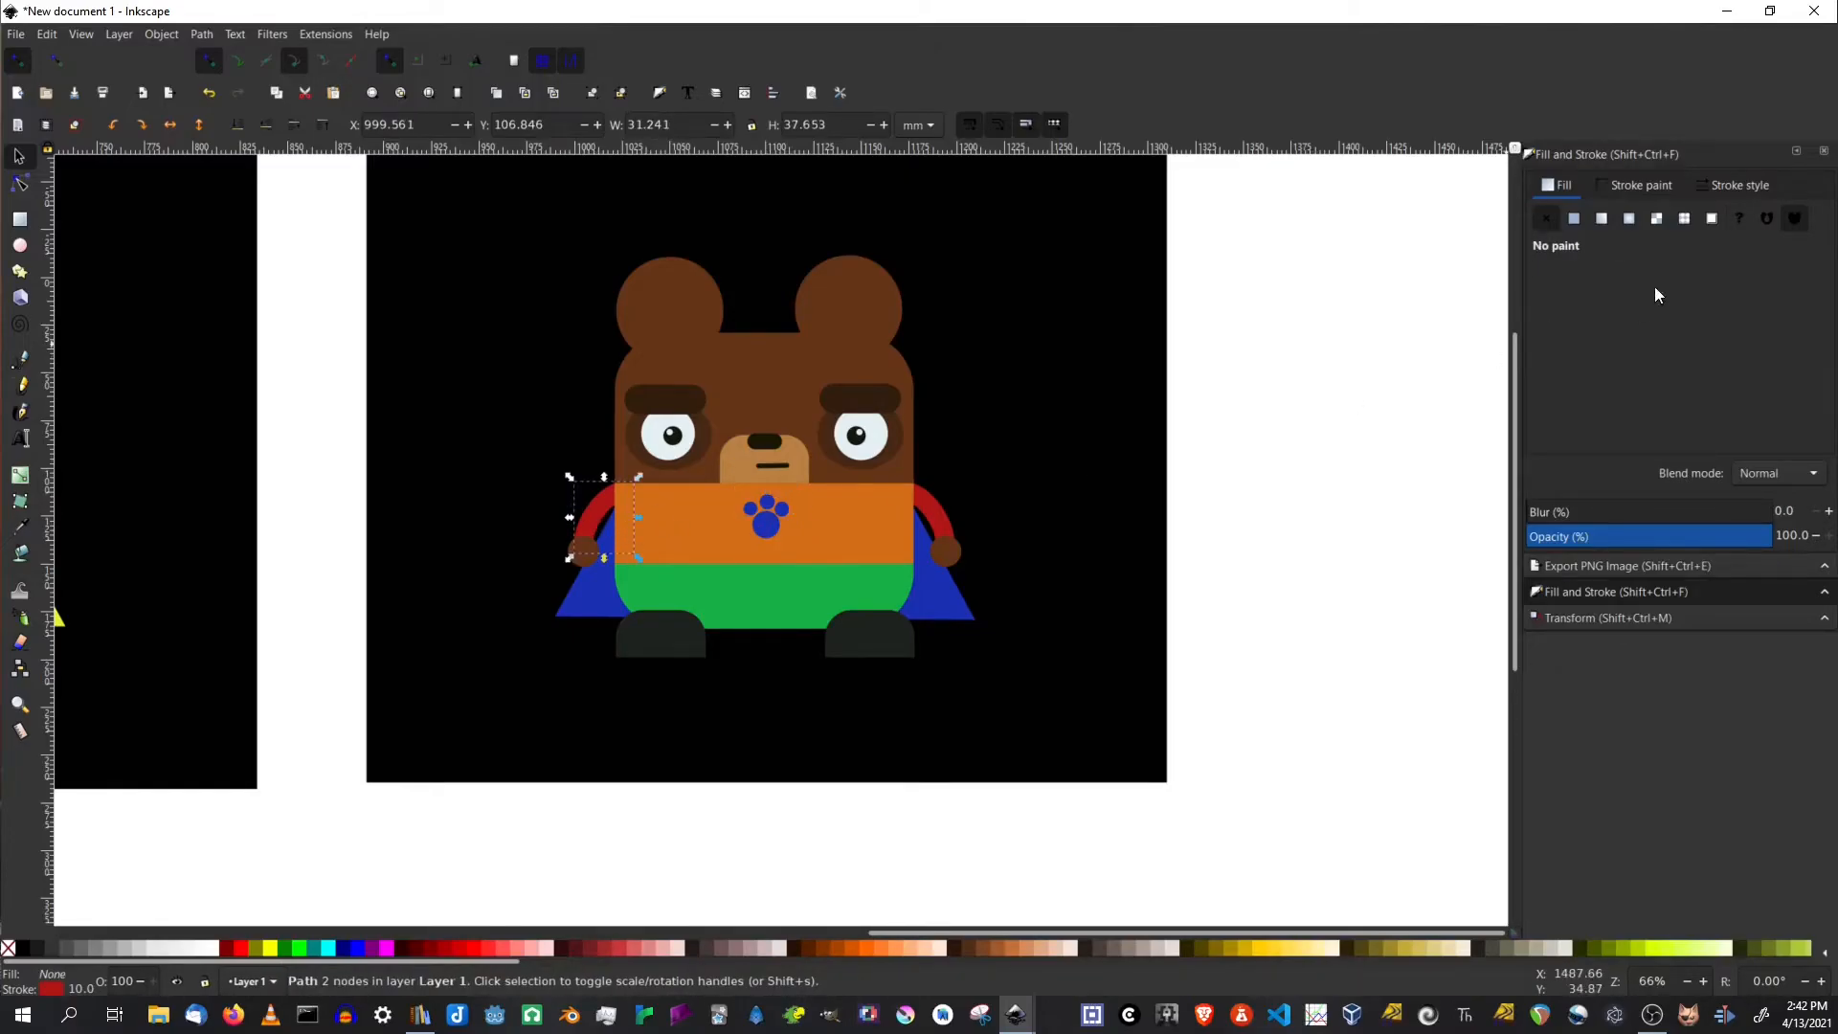
left_click(1653, 195)
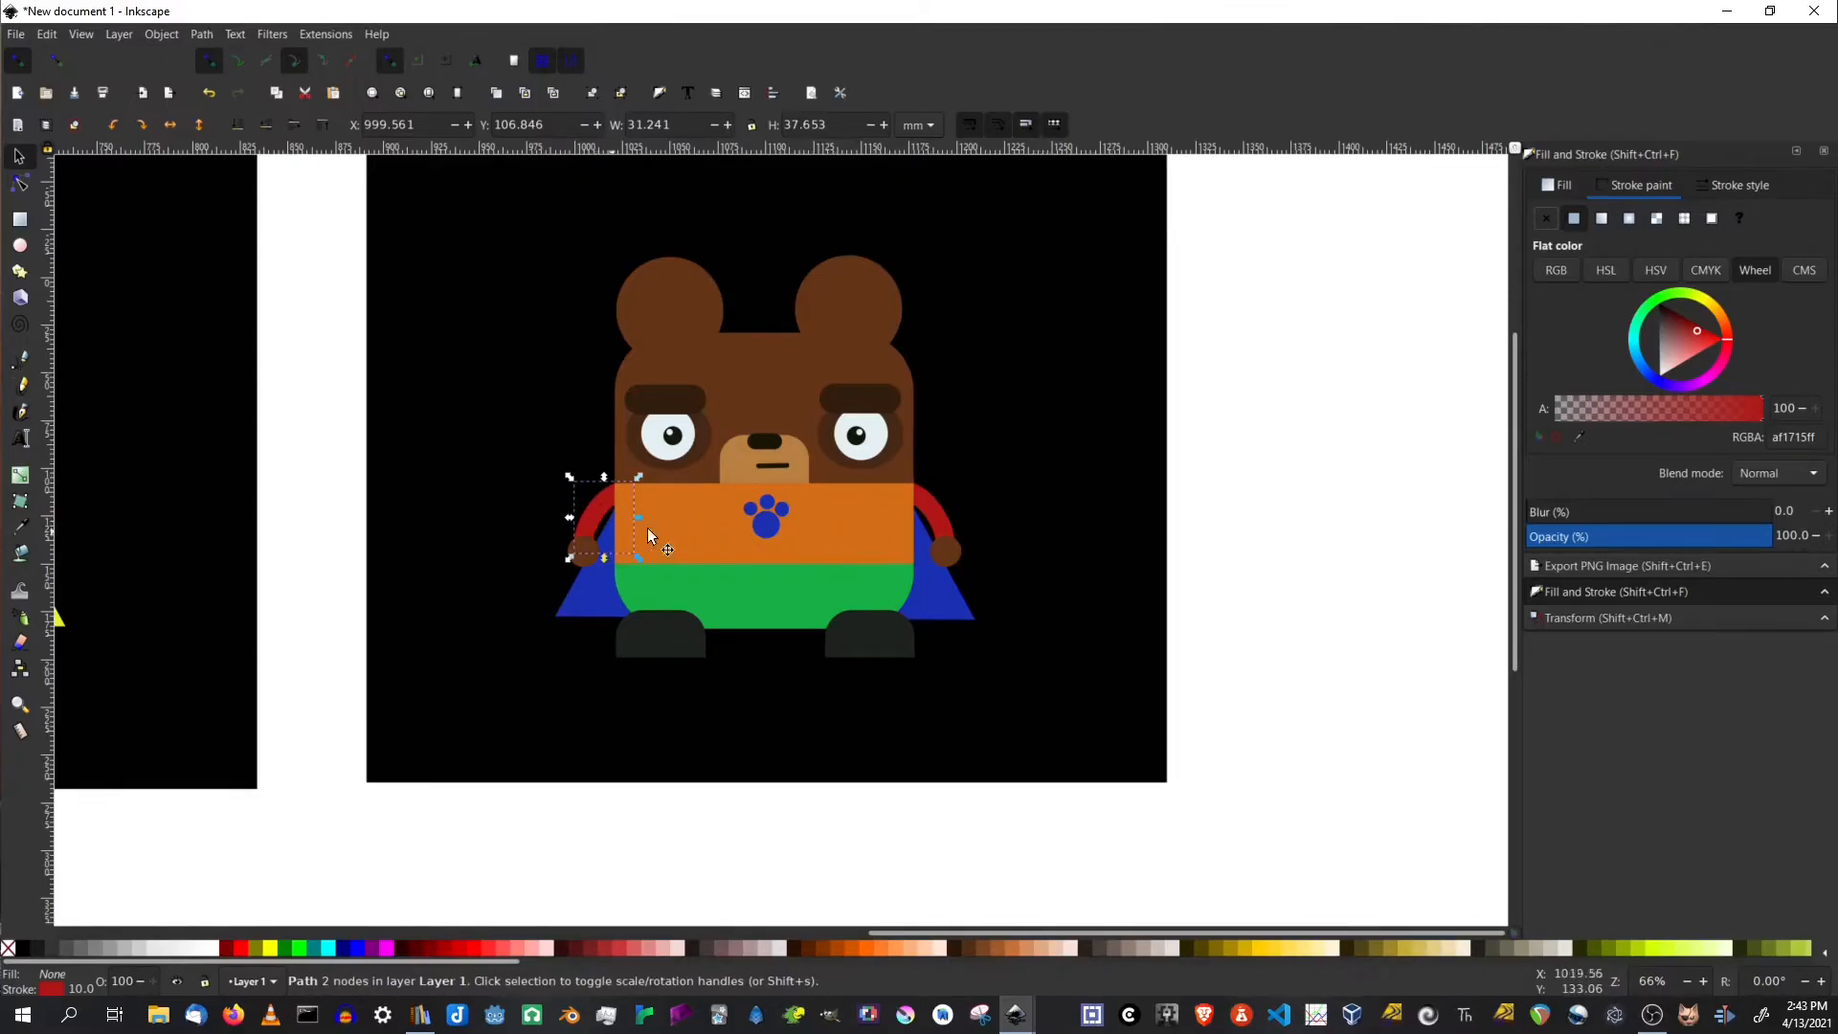
left_click(1579, 437)
left_click(818, 541)
left_click(939, 508)
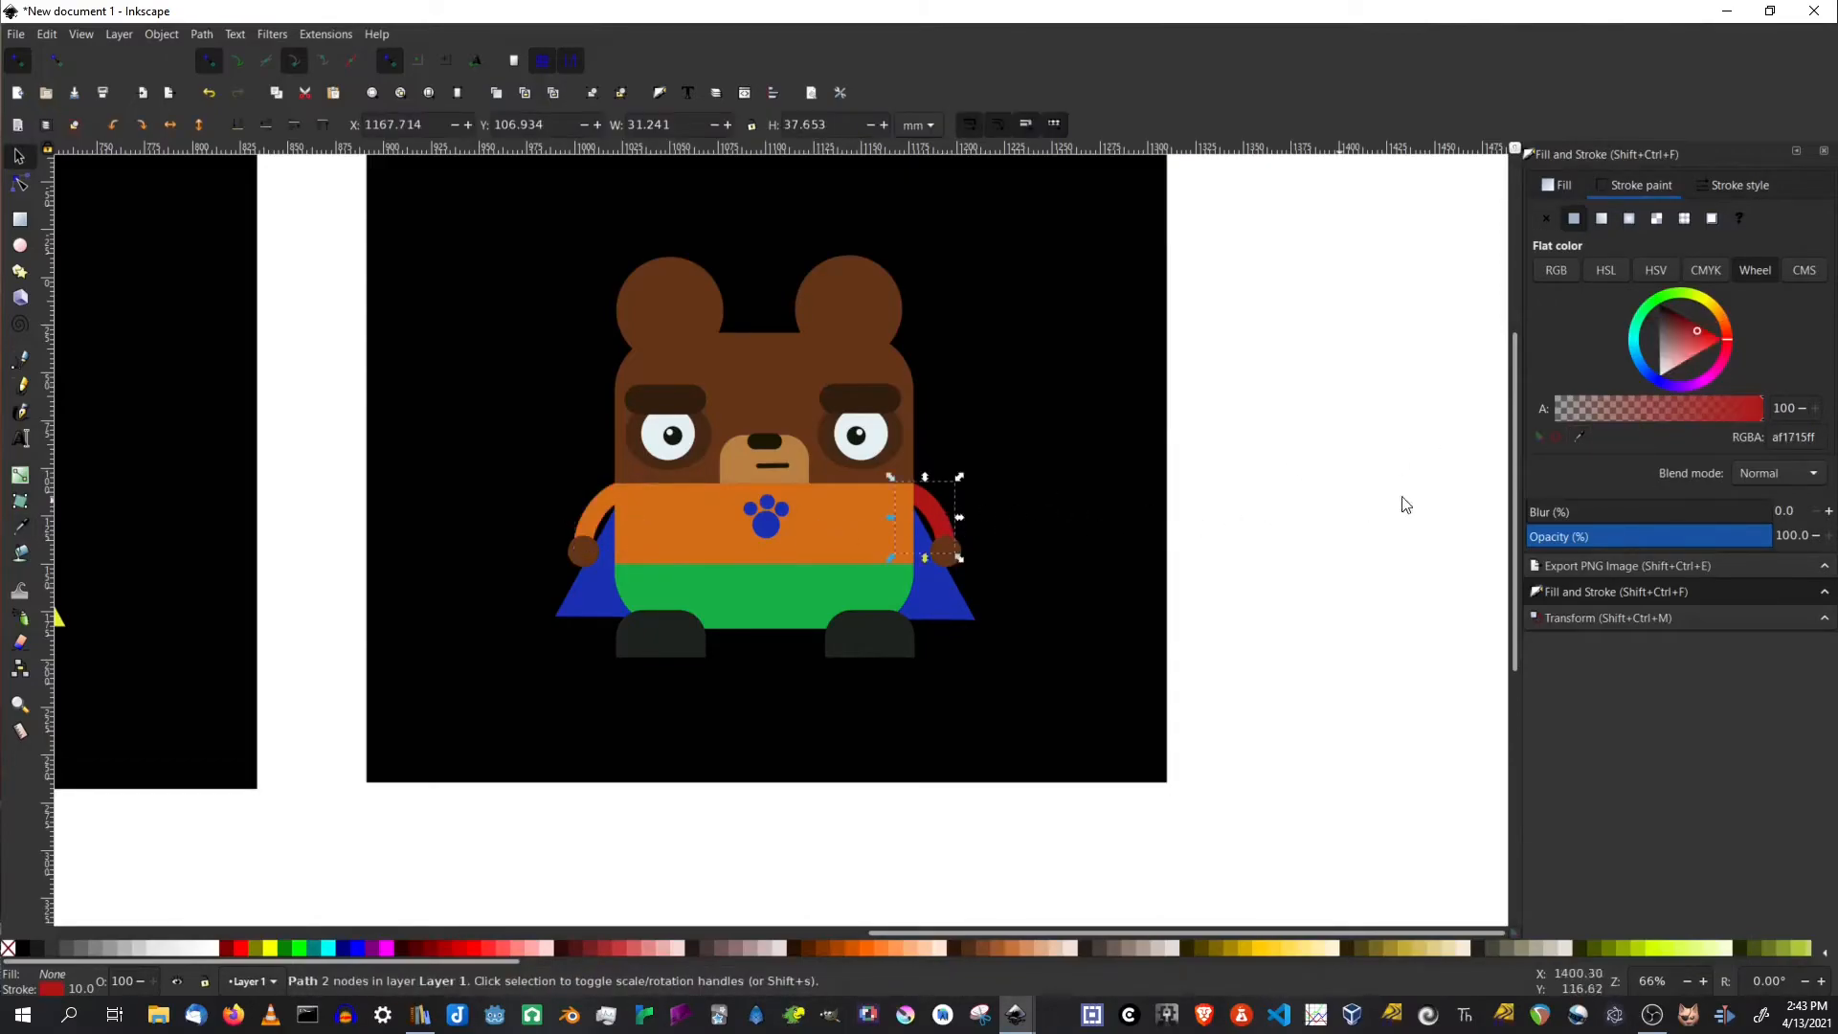
key("d")
left_click(850, 527)
key("s")
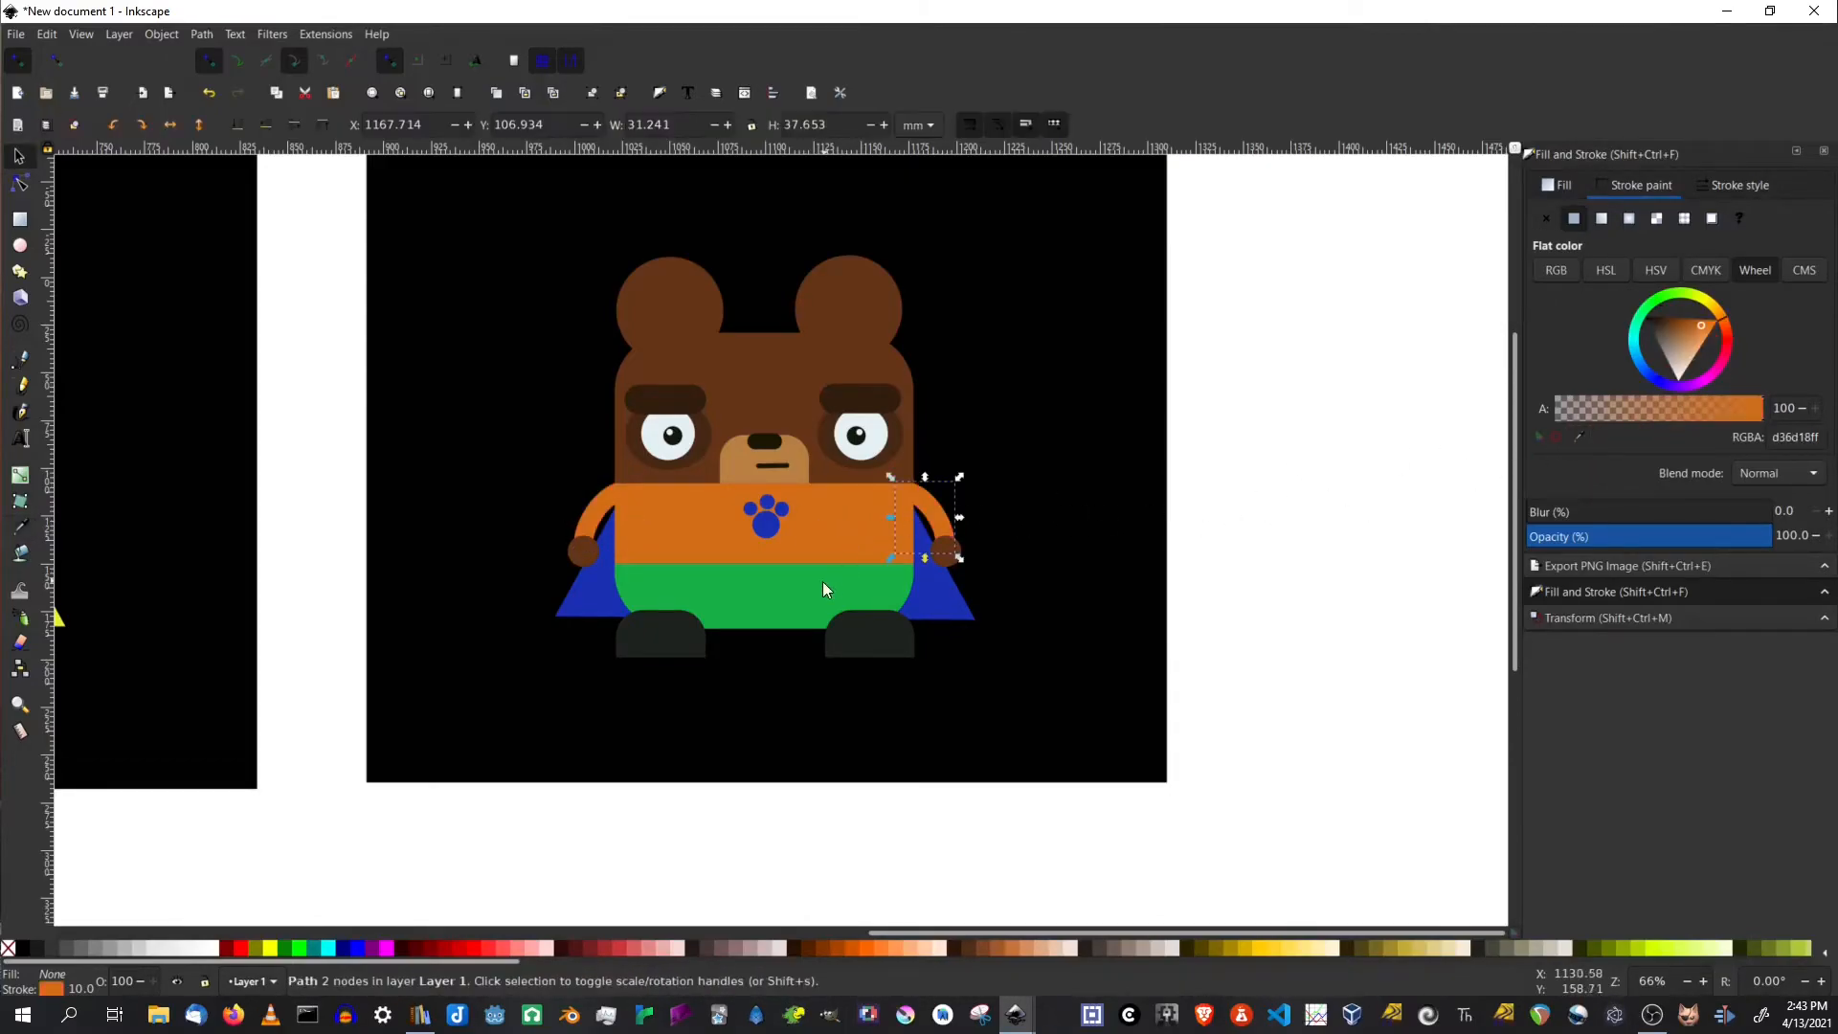
Fill the third bear's green pants with the blue 1a2fb1 sampled from its cape, and darken the cape to a muted navy blue
left_click(799, 586)
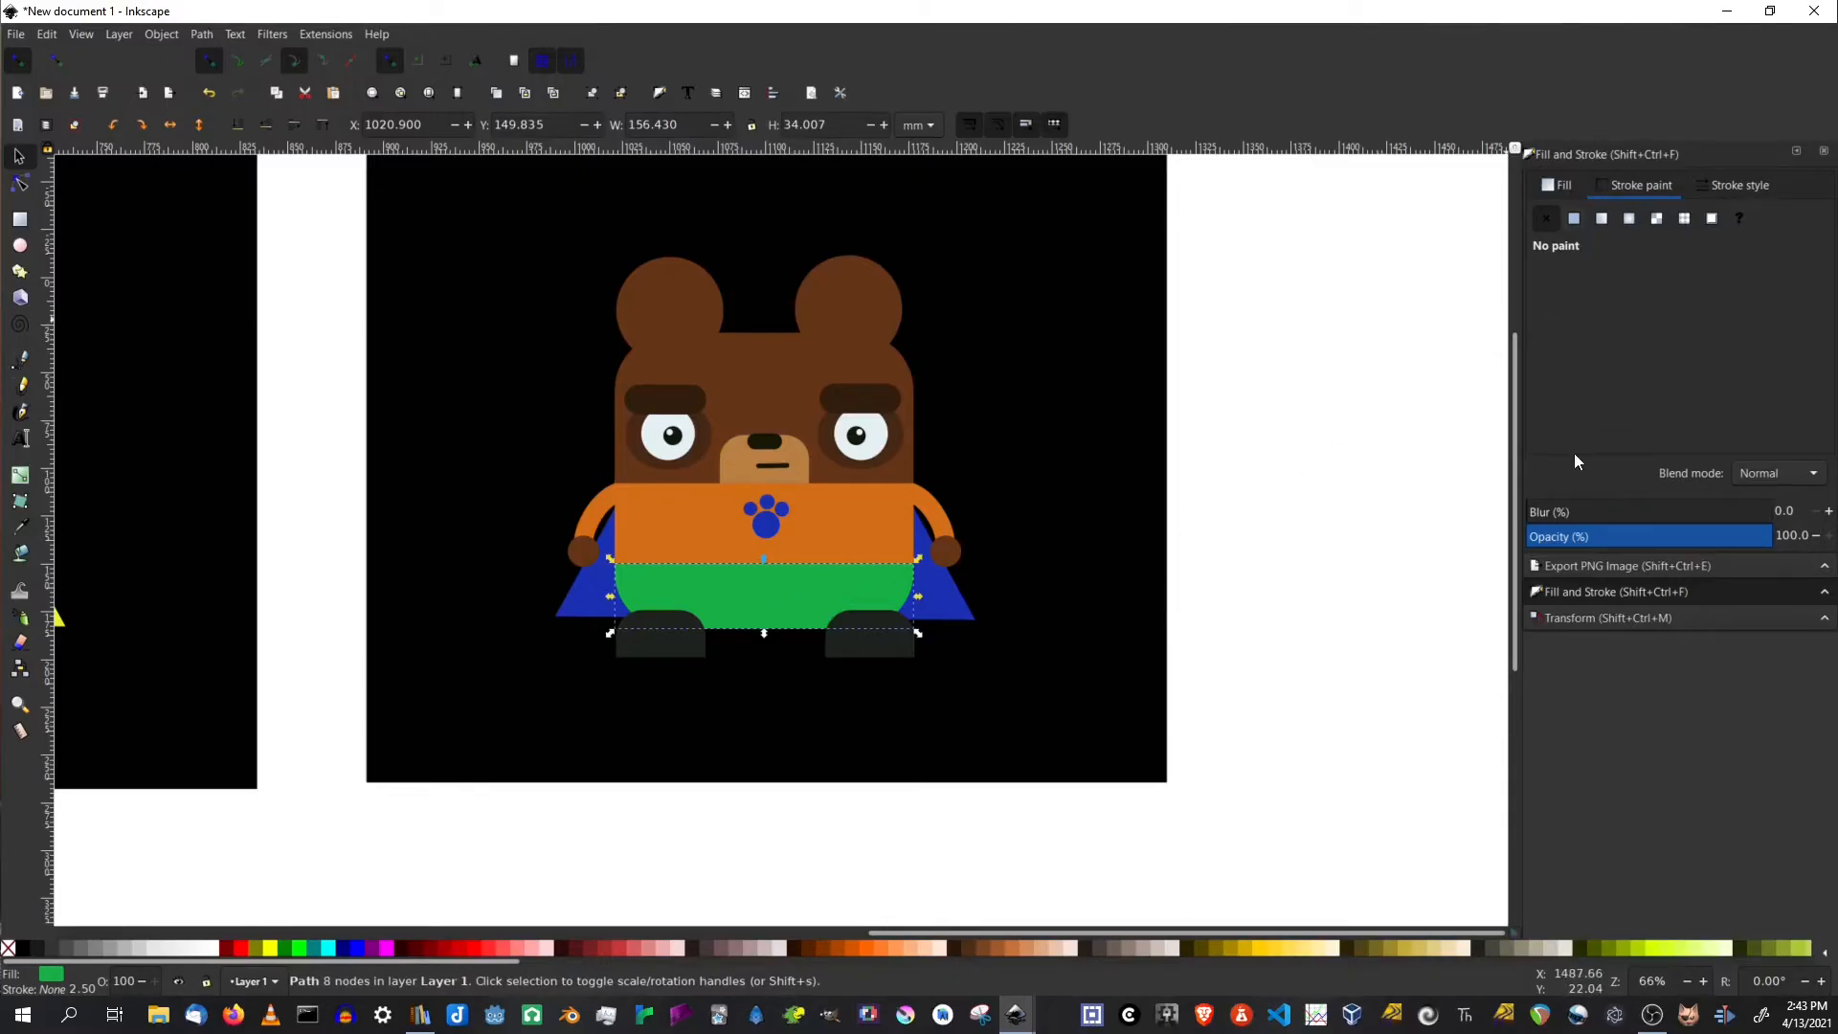
left_click(1555, 185)
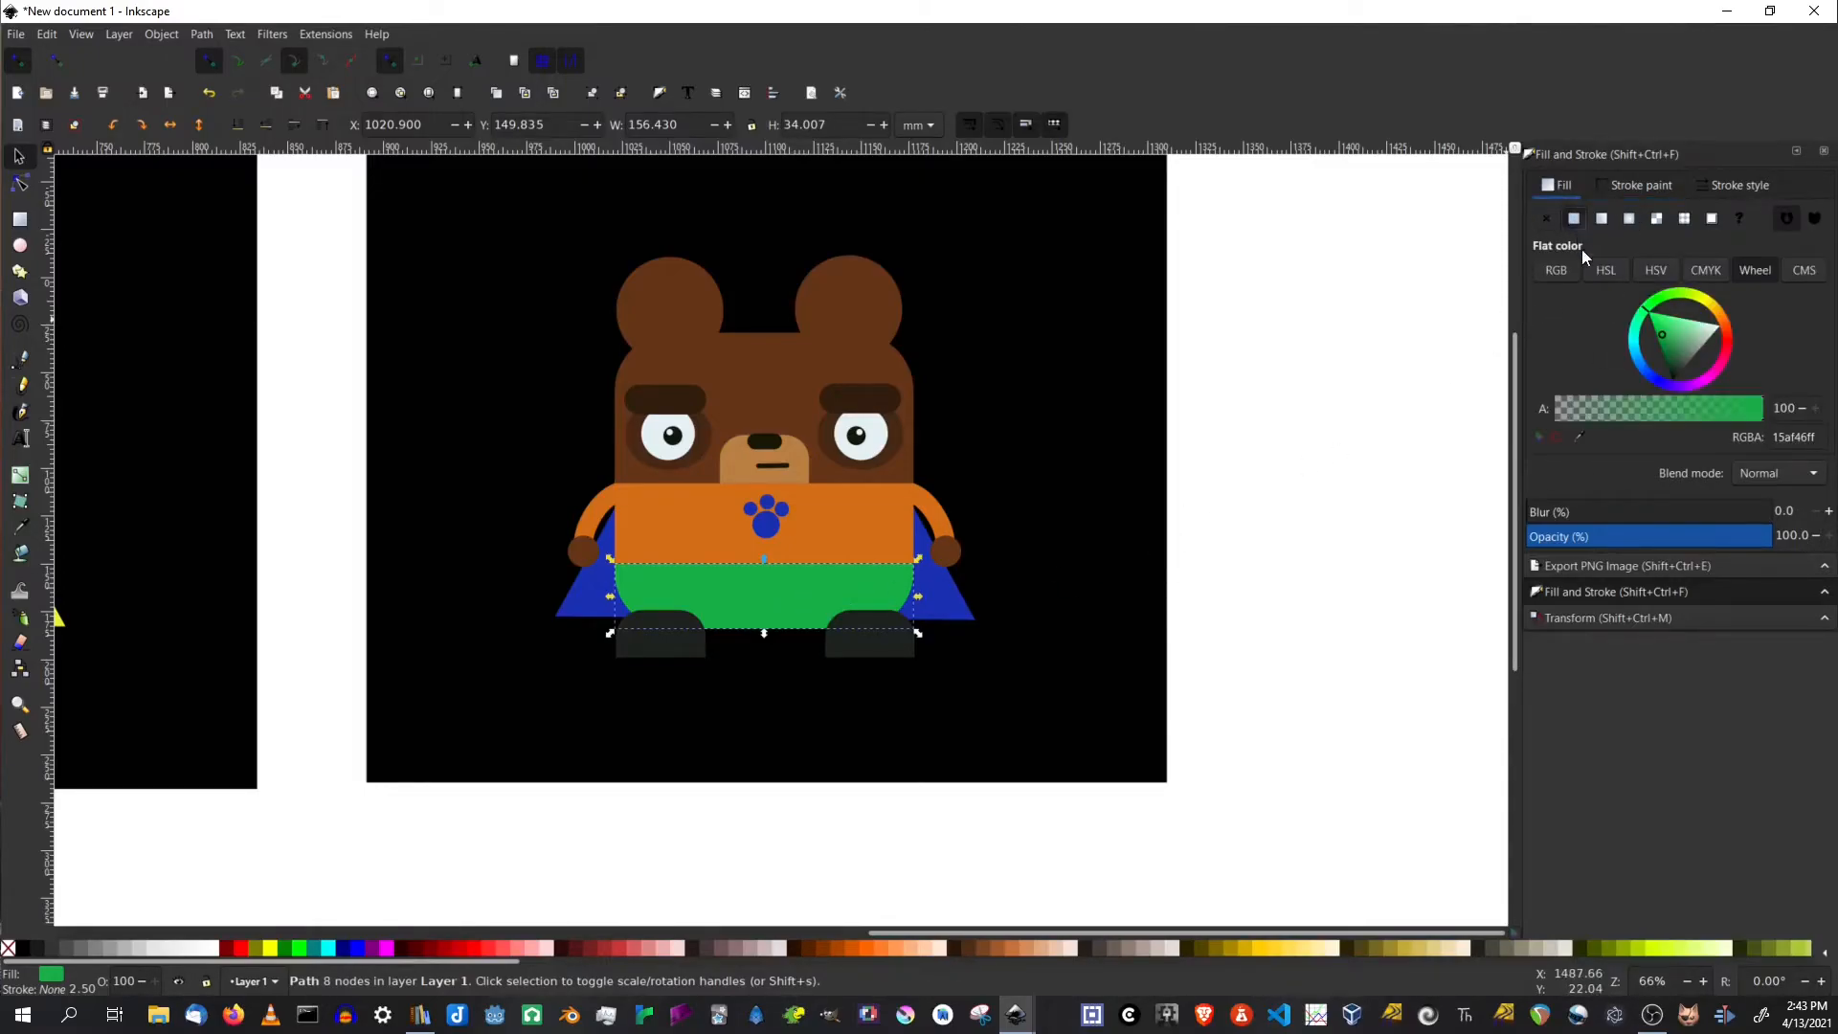
left_click(1577, 437)
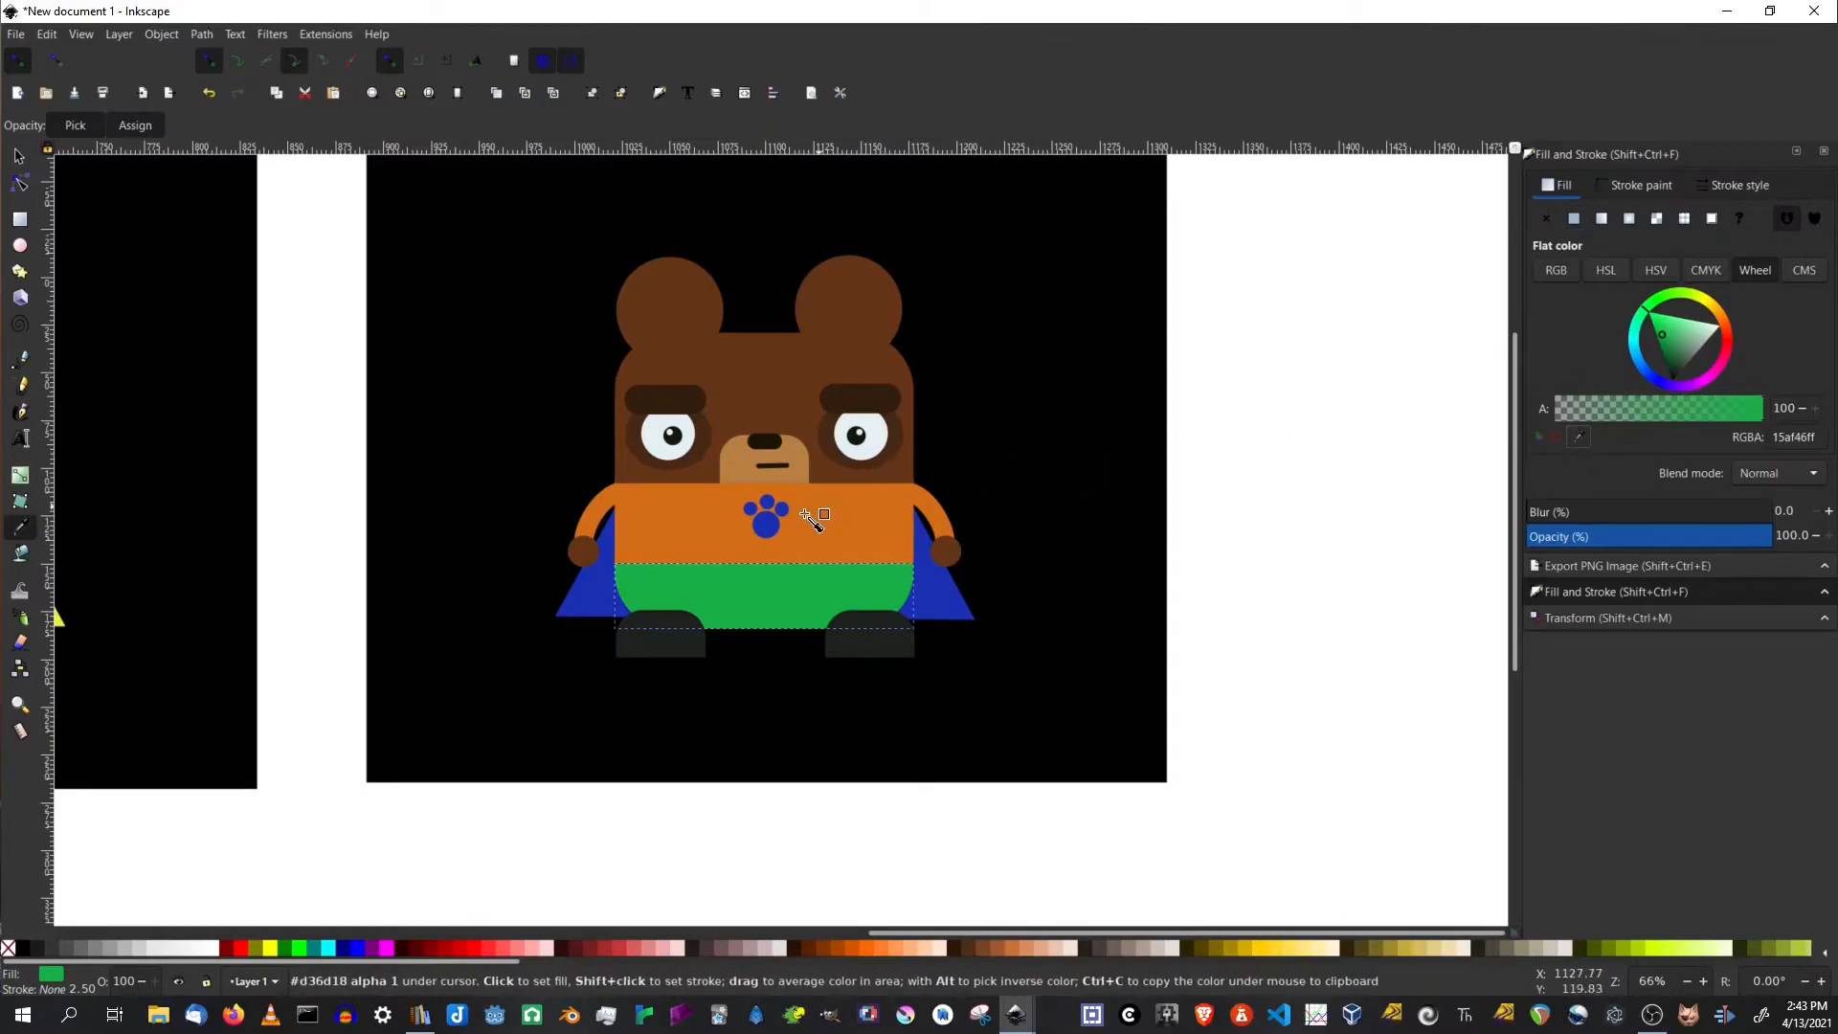
left_click(589, 601)
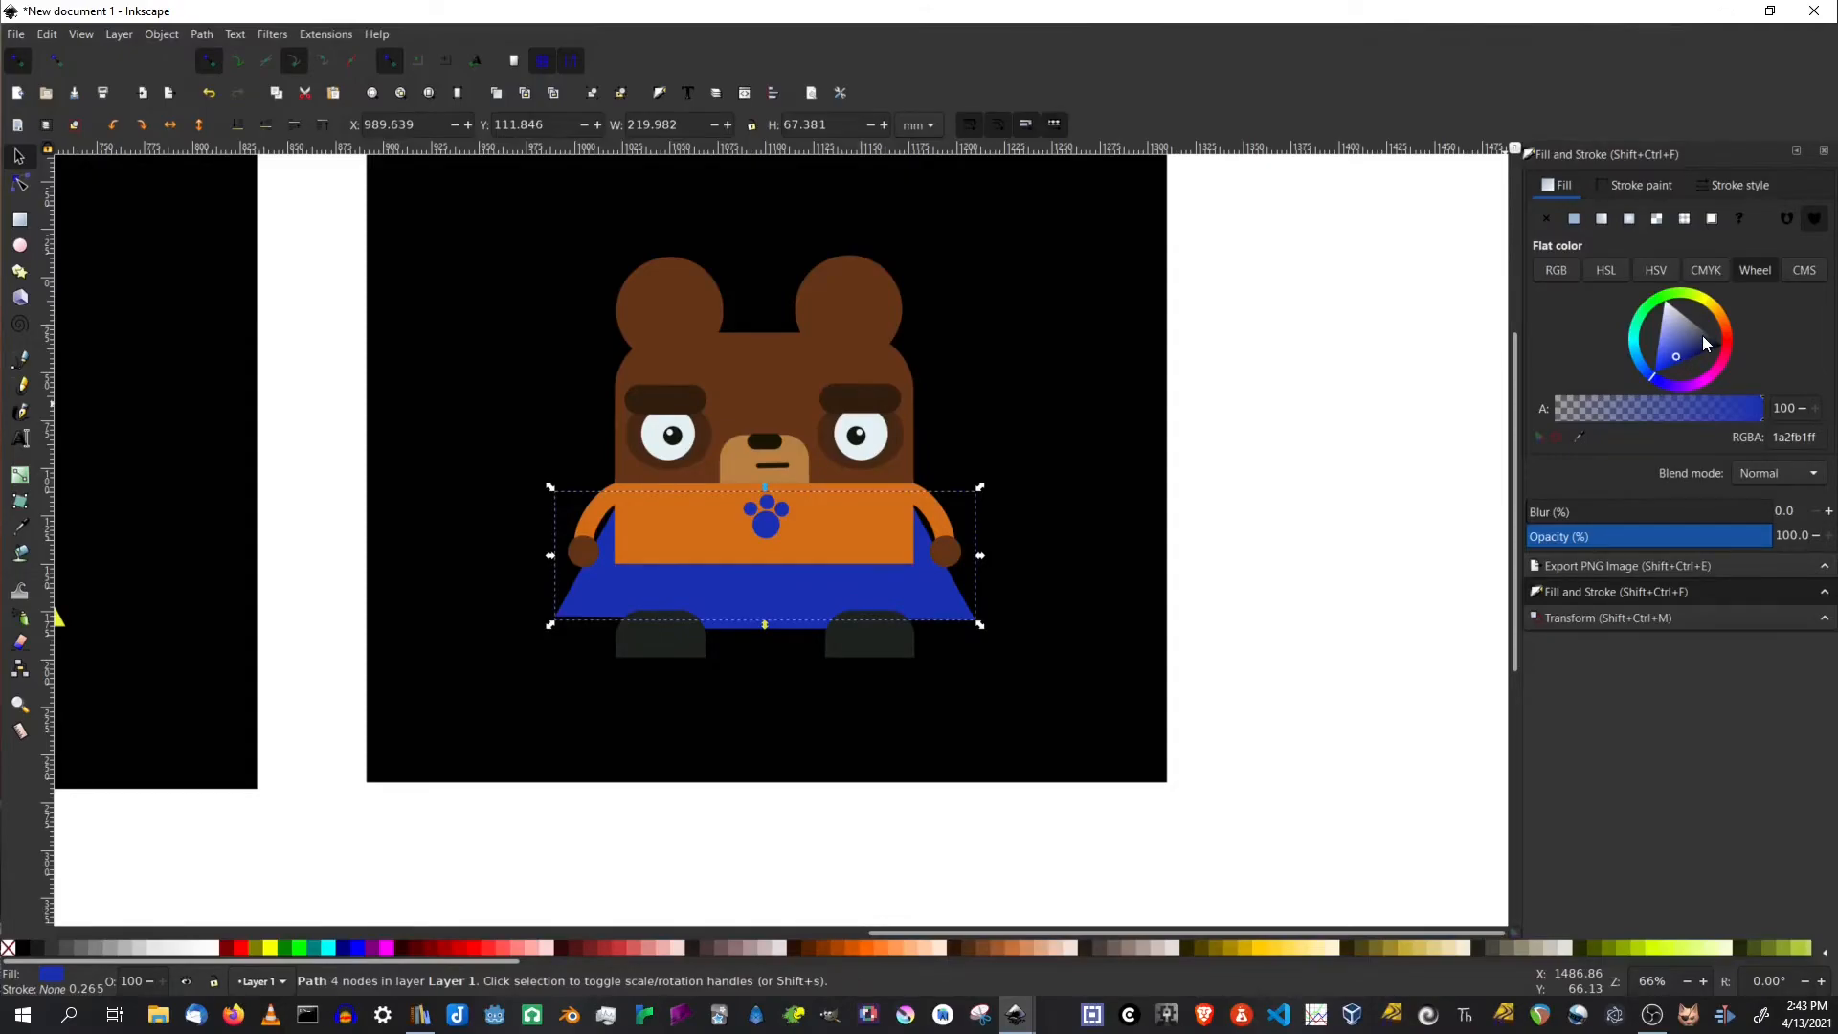
left_click_drag(1671, 355, 1698, 346)
Try a darker reddish orange, be4c17, as the fill of the third bear's right-hand boot
left_click(871, 641)
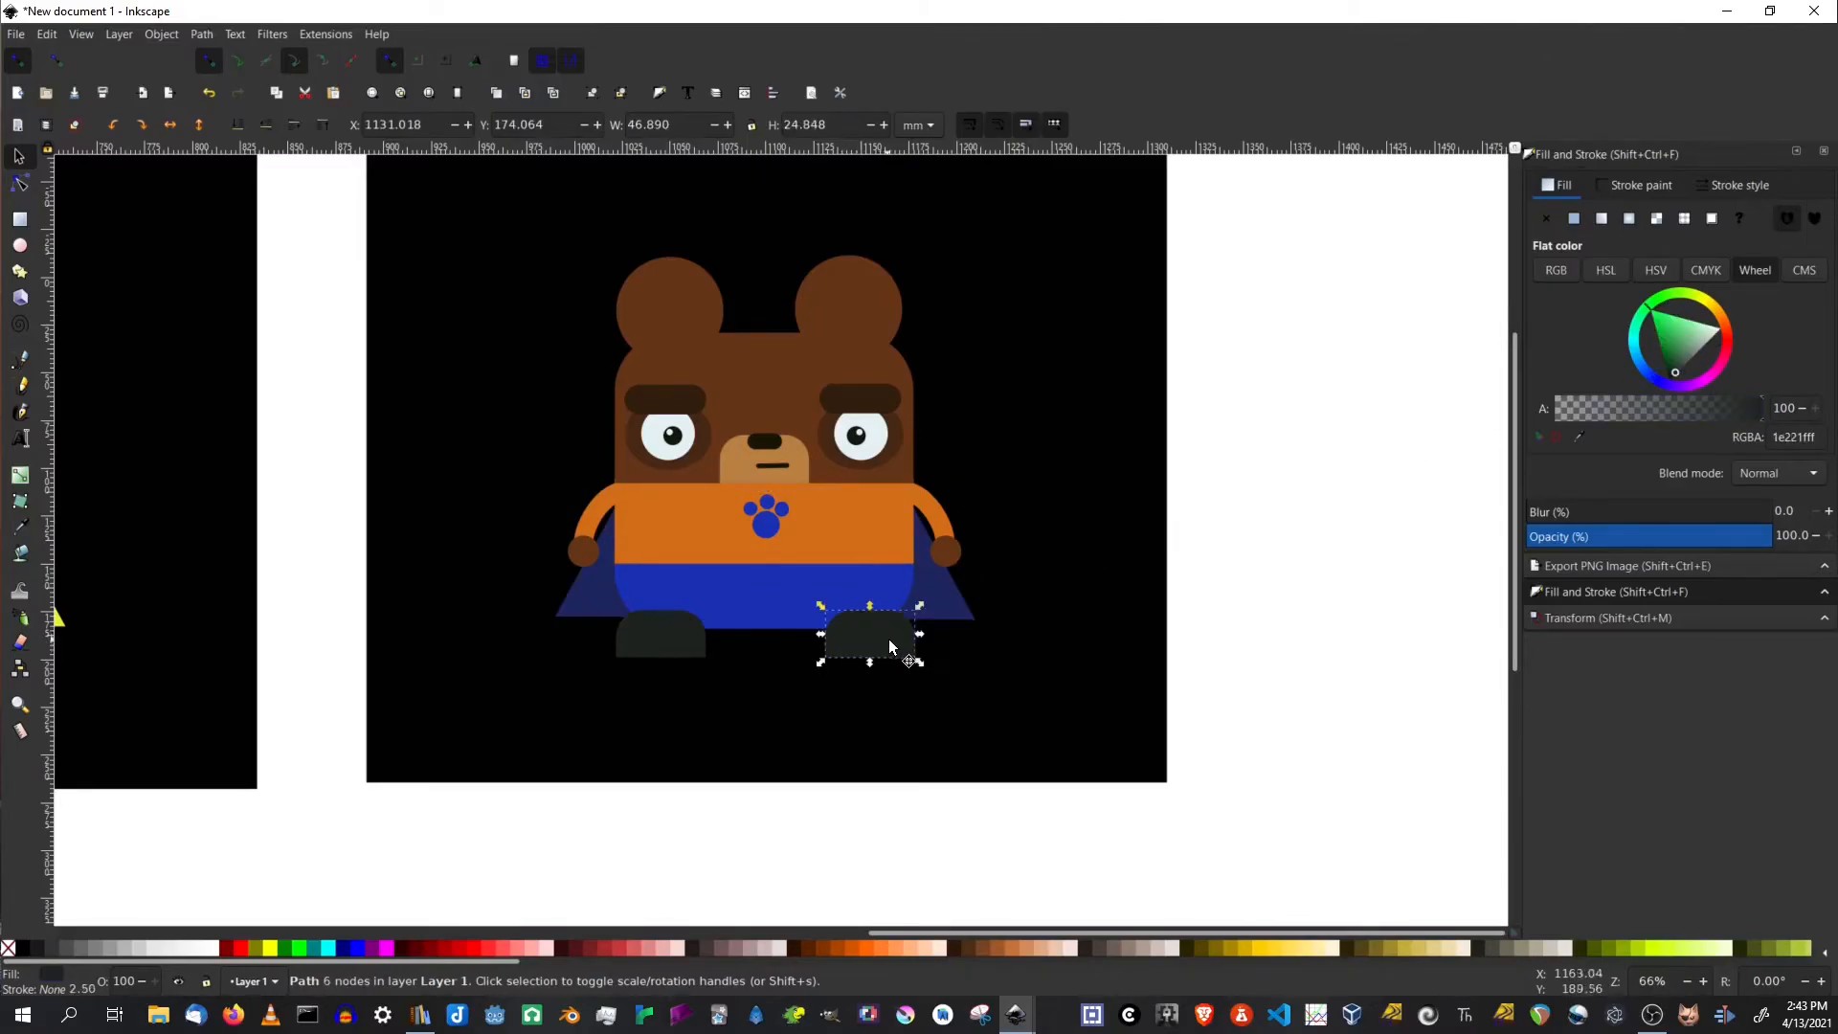
left_click_drag(1721, 325, 1708, 325)
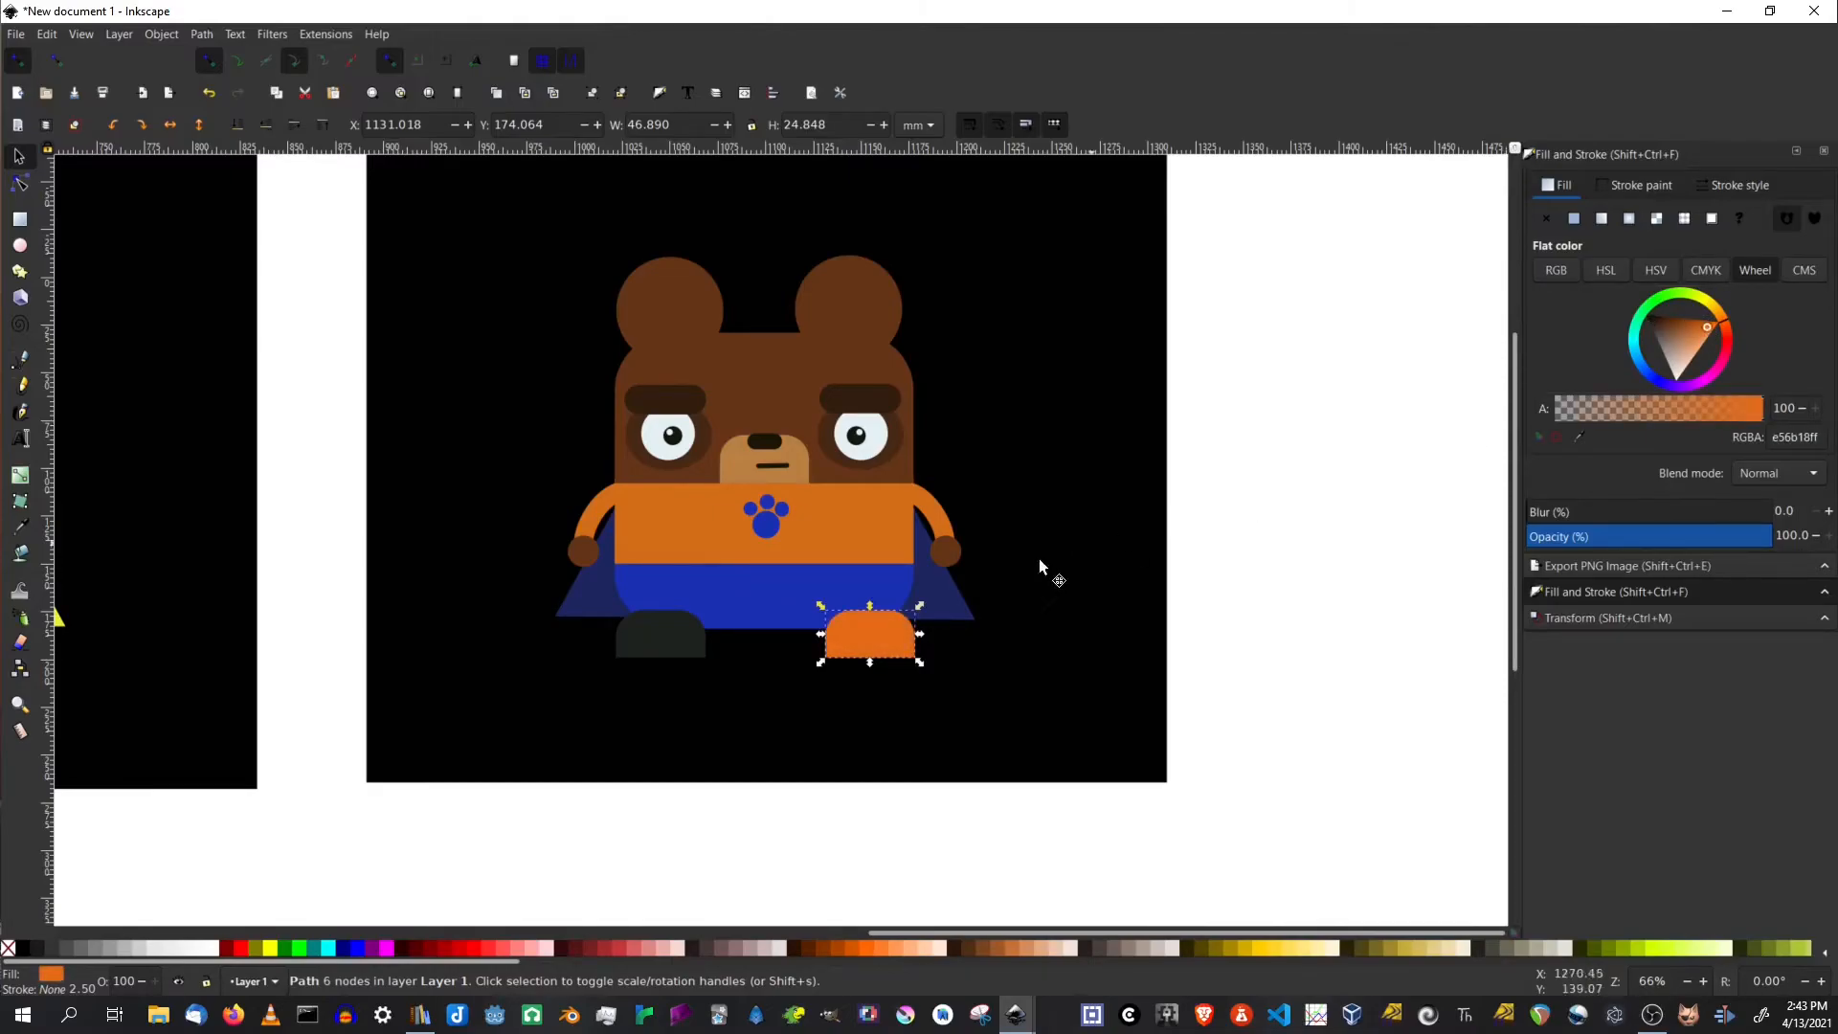
left_click(1698, 327)
left_click(1698, 326)
left_click_drag(1698, 325, 1727, 331)
left_click(1725, 325)
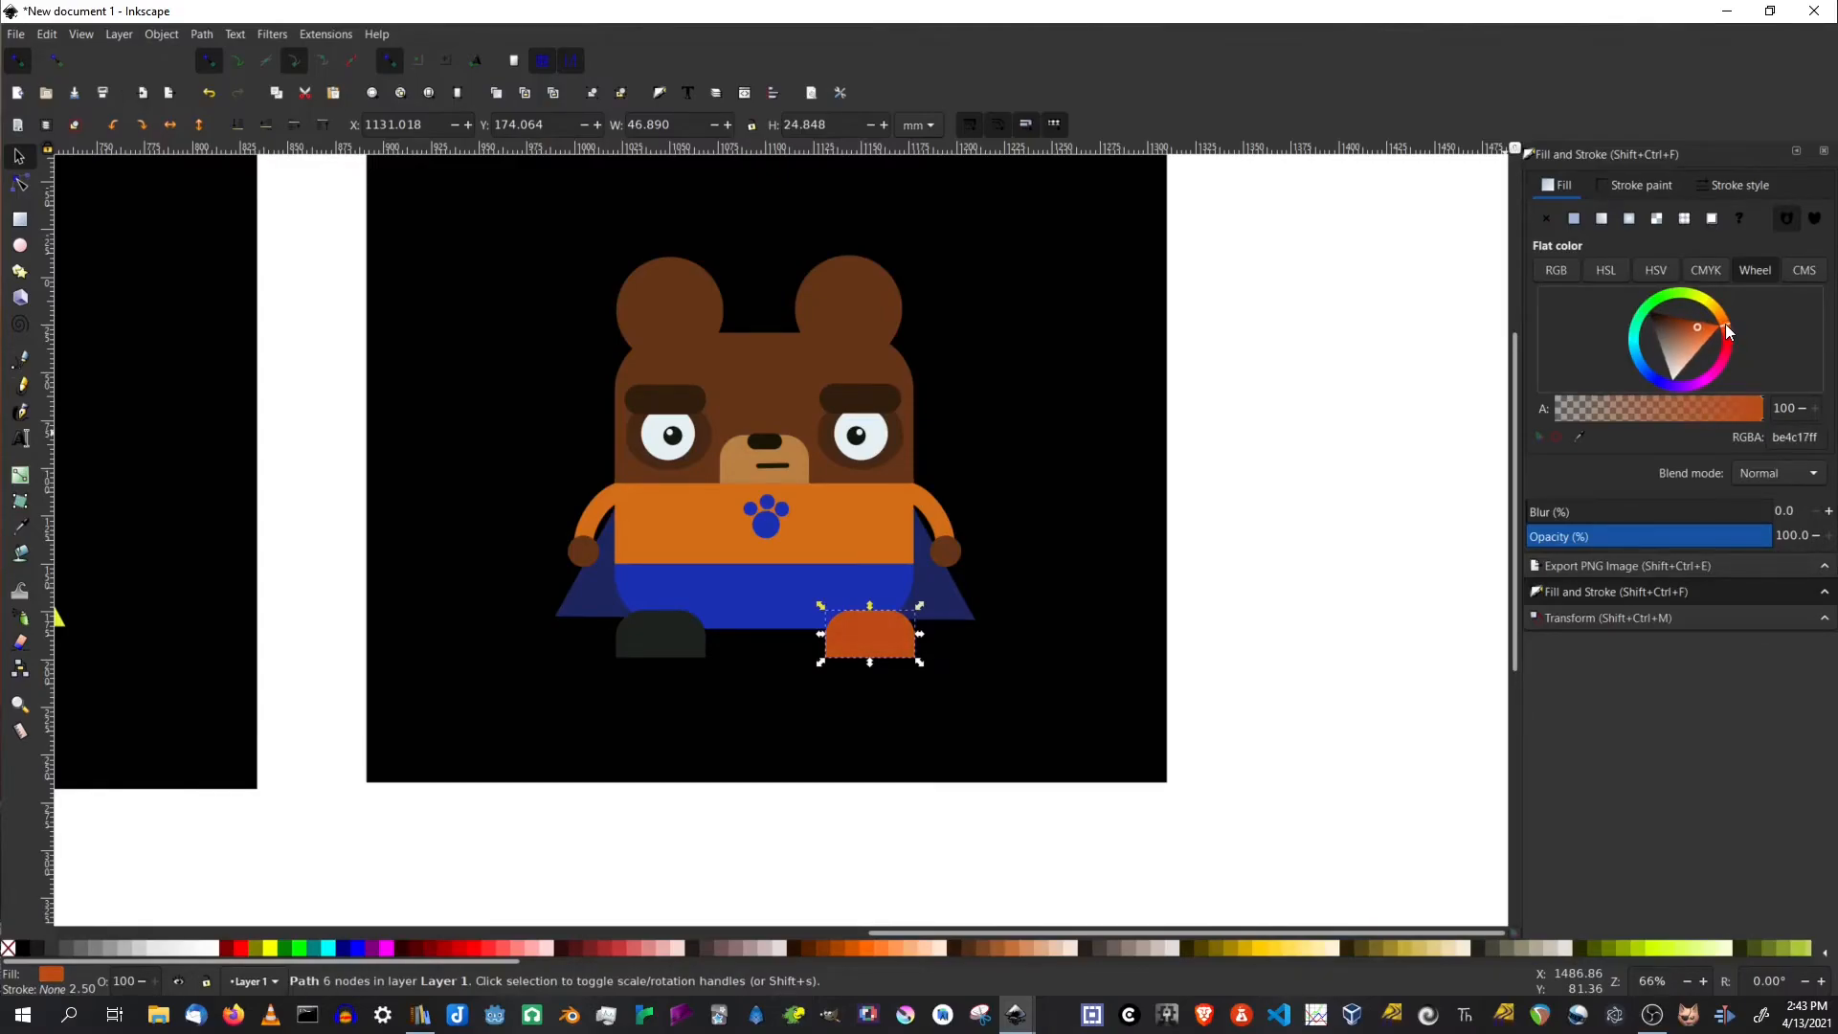
left_click(660, 637)
Fill both of the third bear's boots with the orange d36d18 sampled from its shirt, and clear the selection
left_click(911, 634)
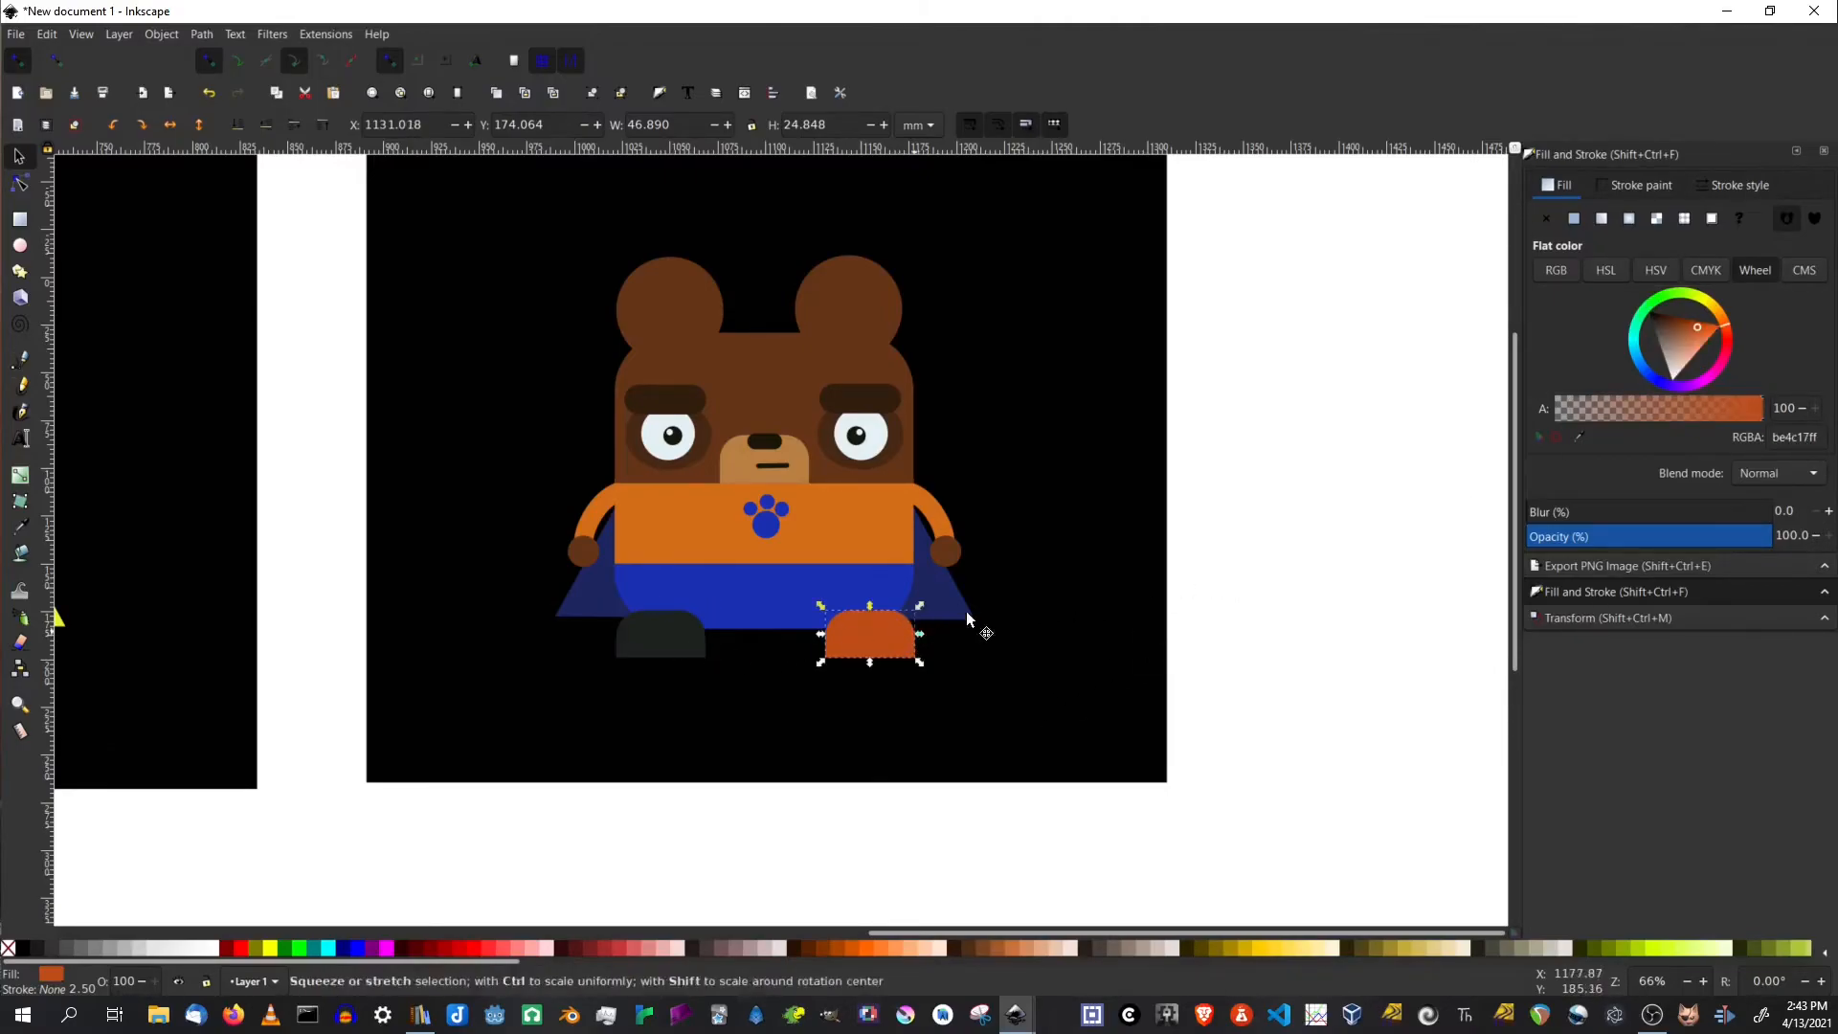
left_click(1582, 436)
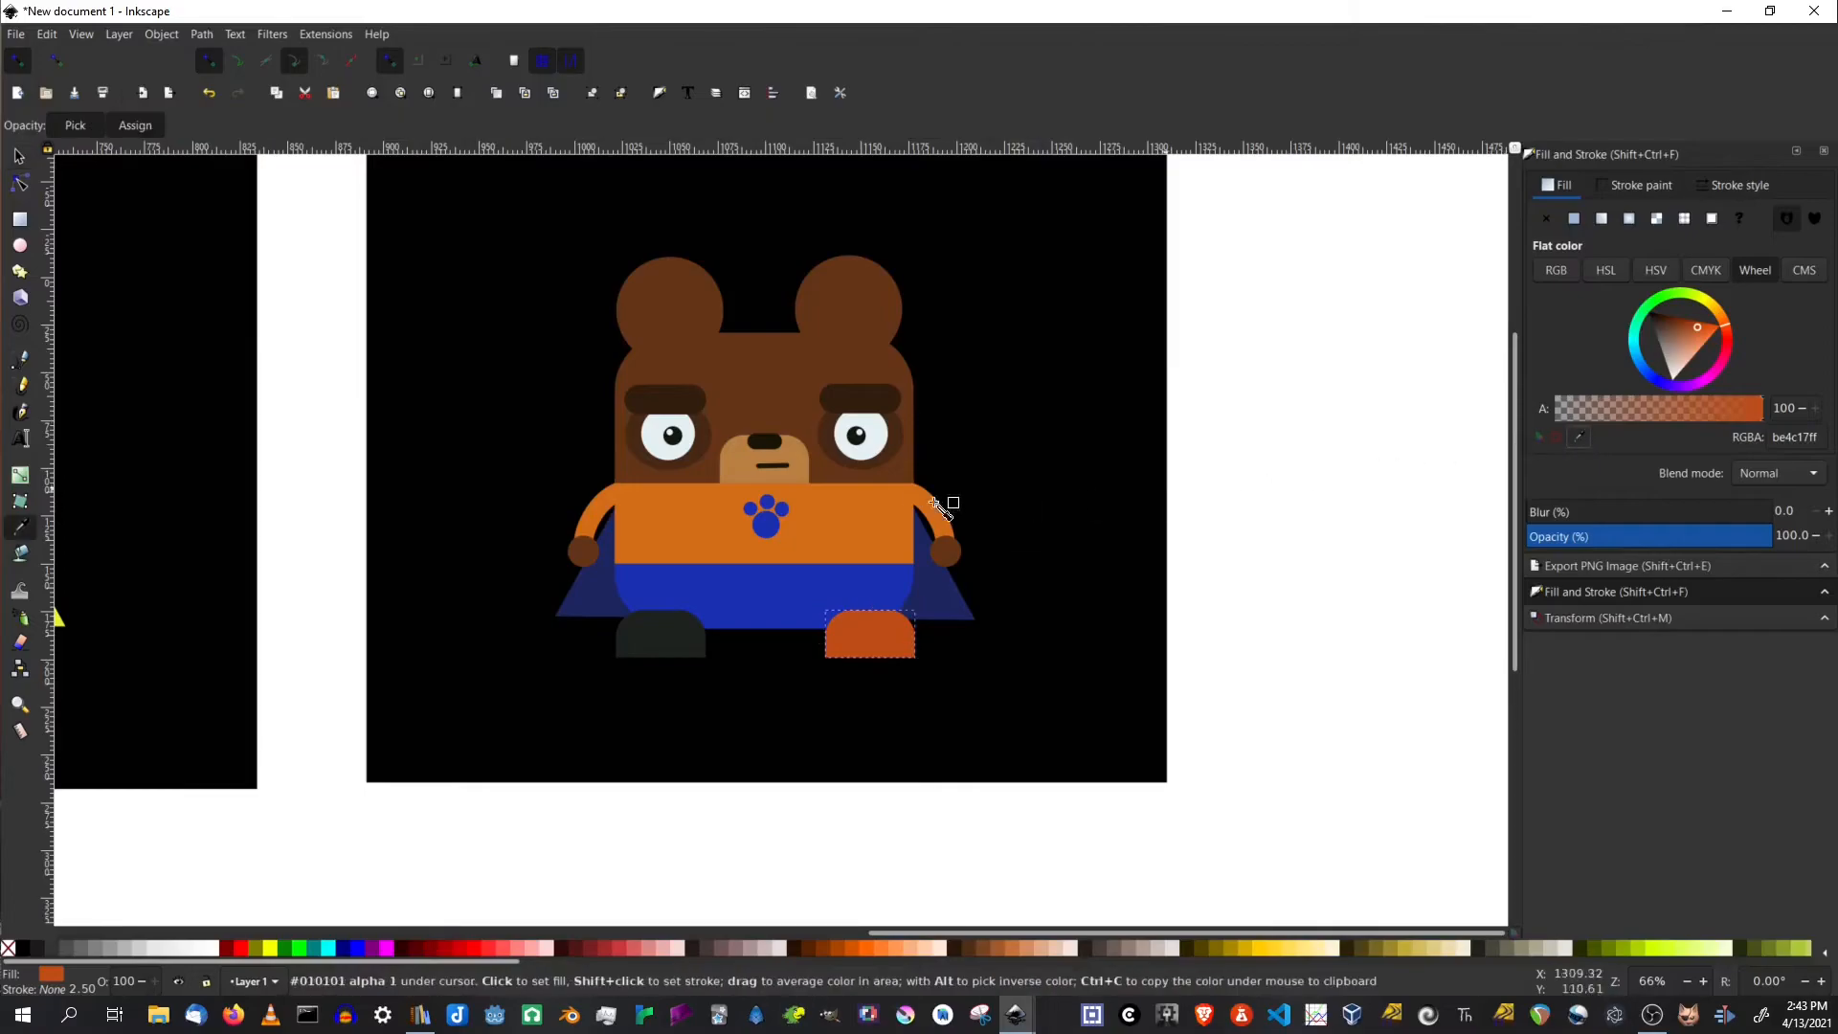
left_click(843, 515)
left_click(694, 652)
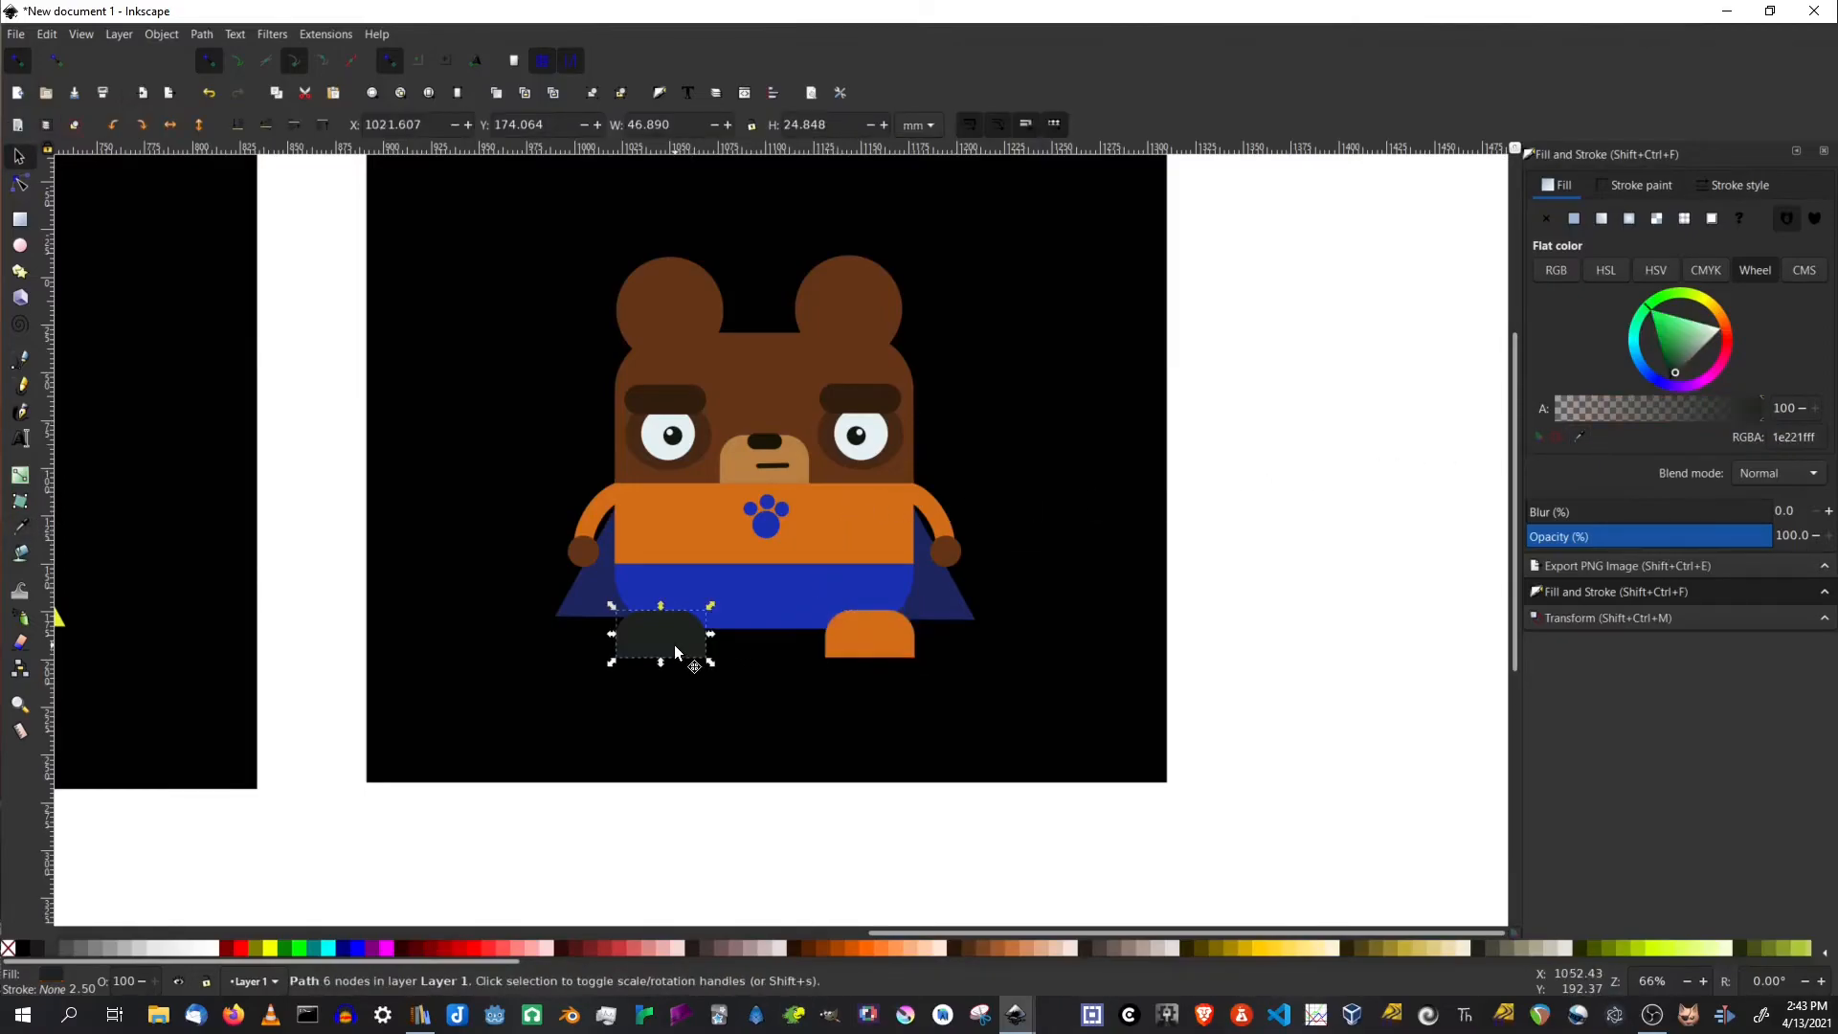
left_click(1582, 436)
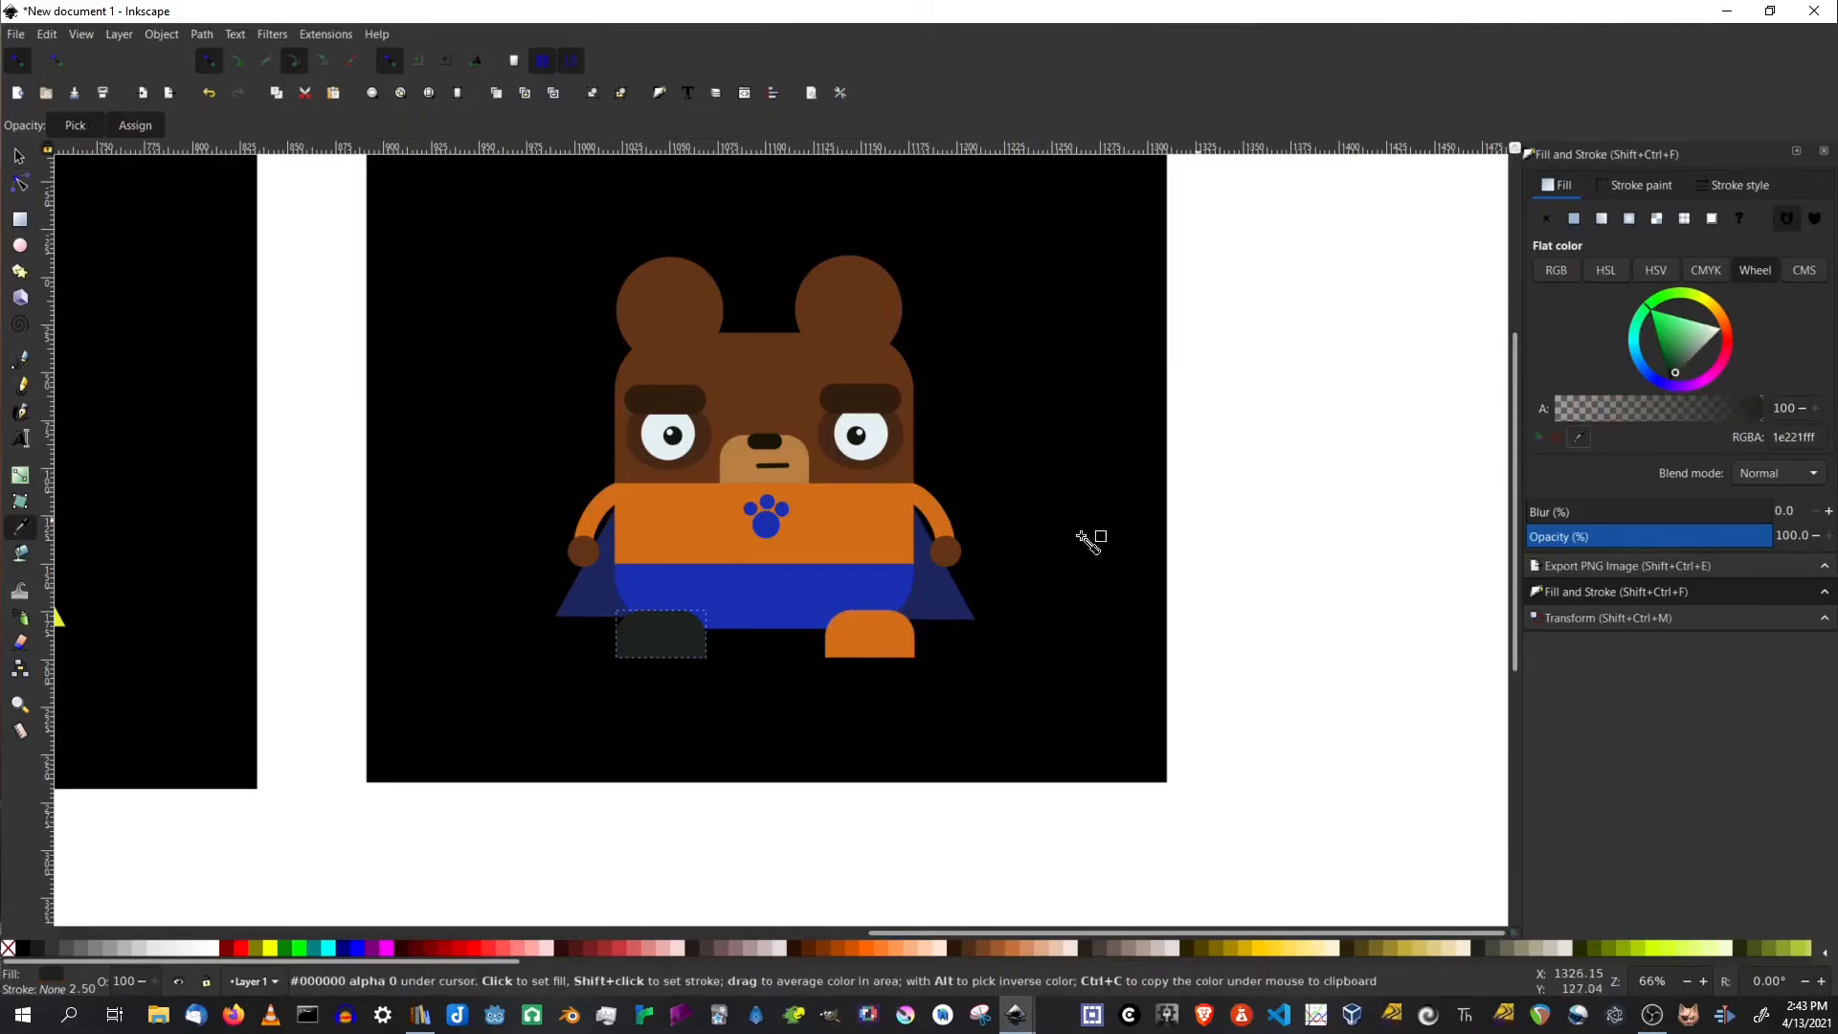
left_click(866, 524)
left_click(1258, 622)
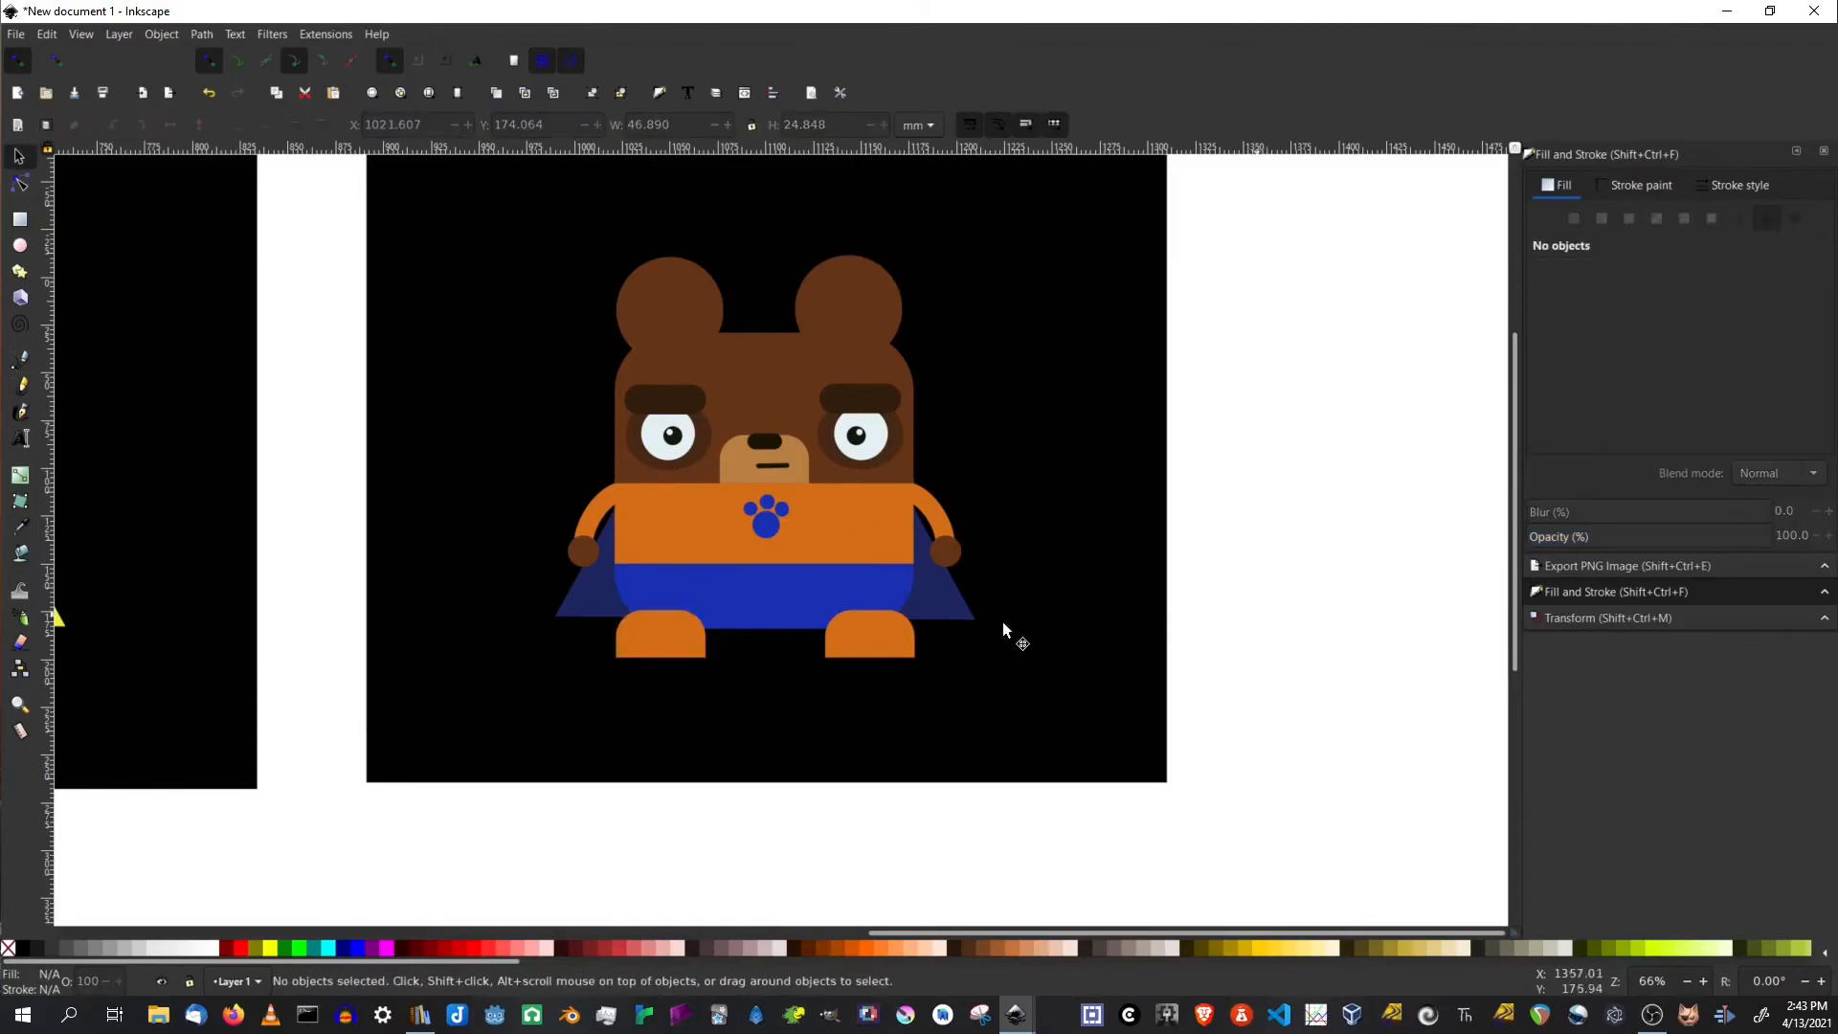
Compare the color schemes of the three recolored bears with the circle of red, purple, blue, green, yellow and orange dots
scroll(543, 616, "down", 1)
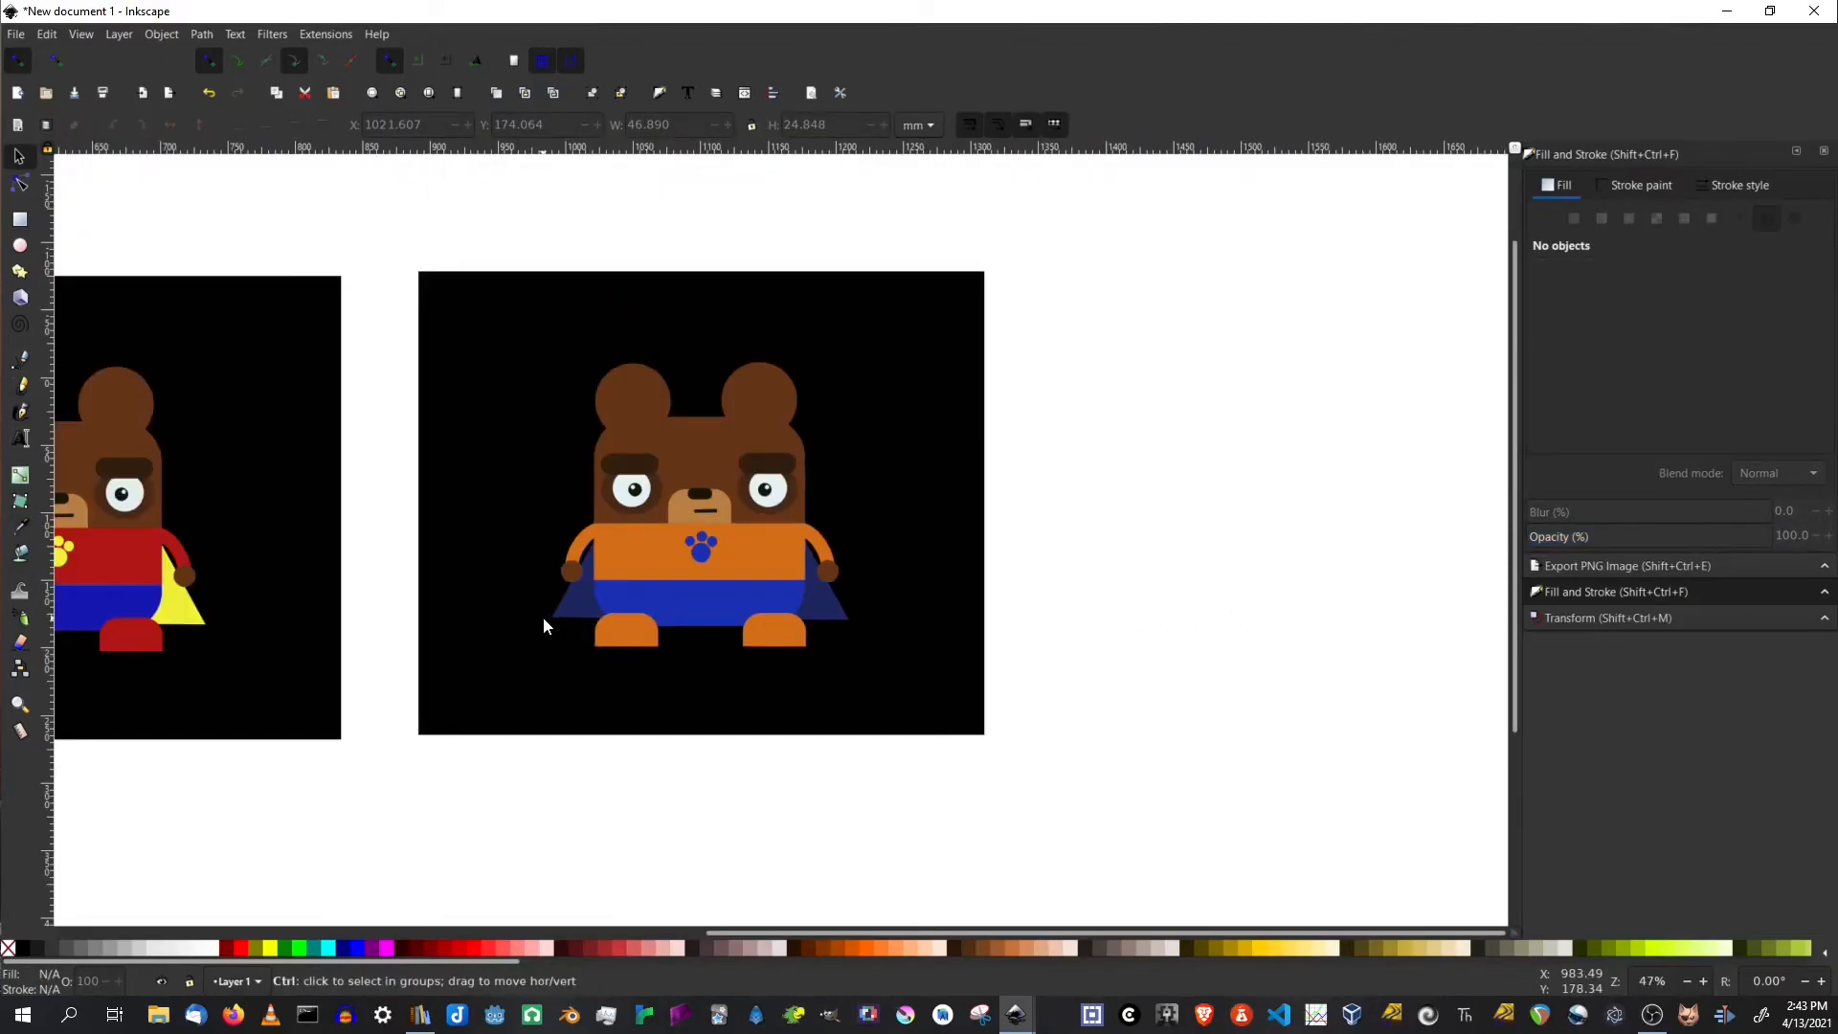
scroll(521, 619, "down", 1)
scroll(510, 621, "up", 1)
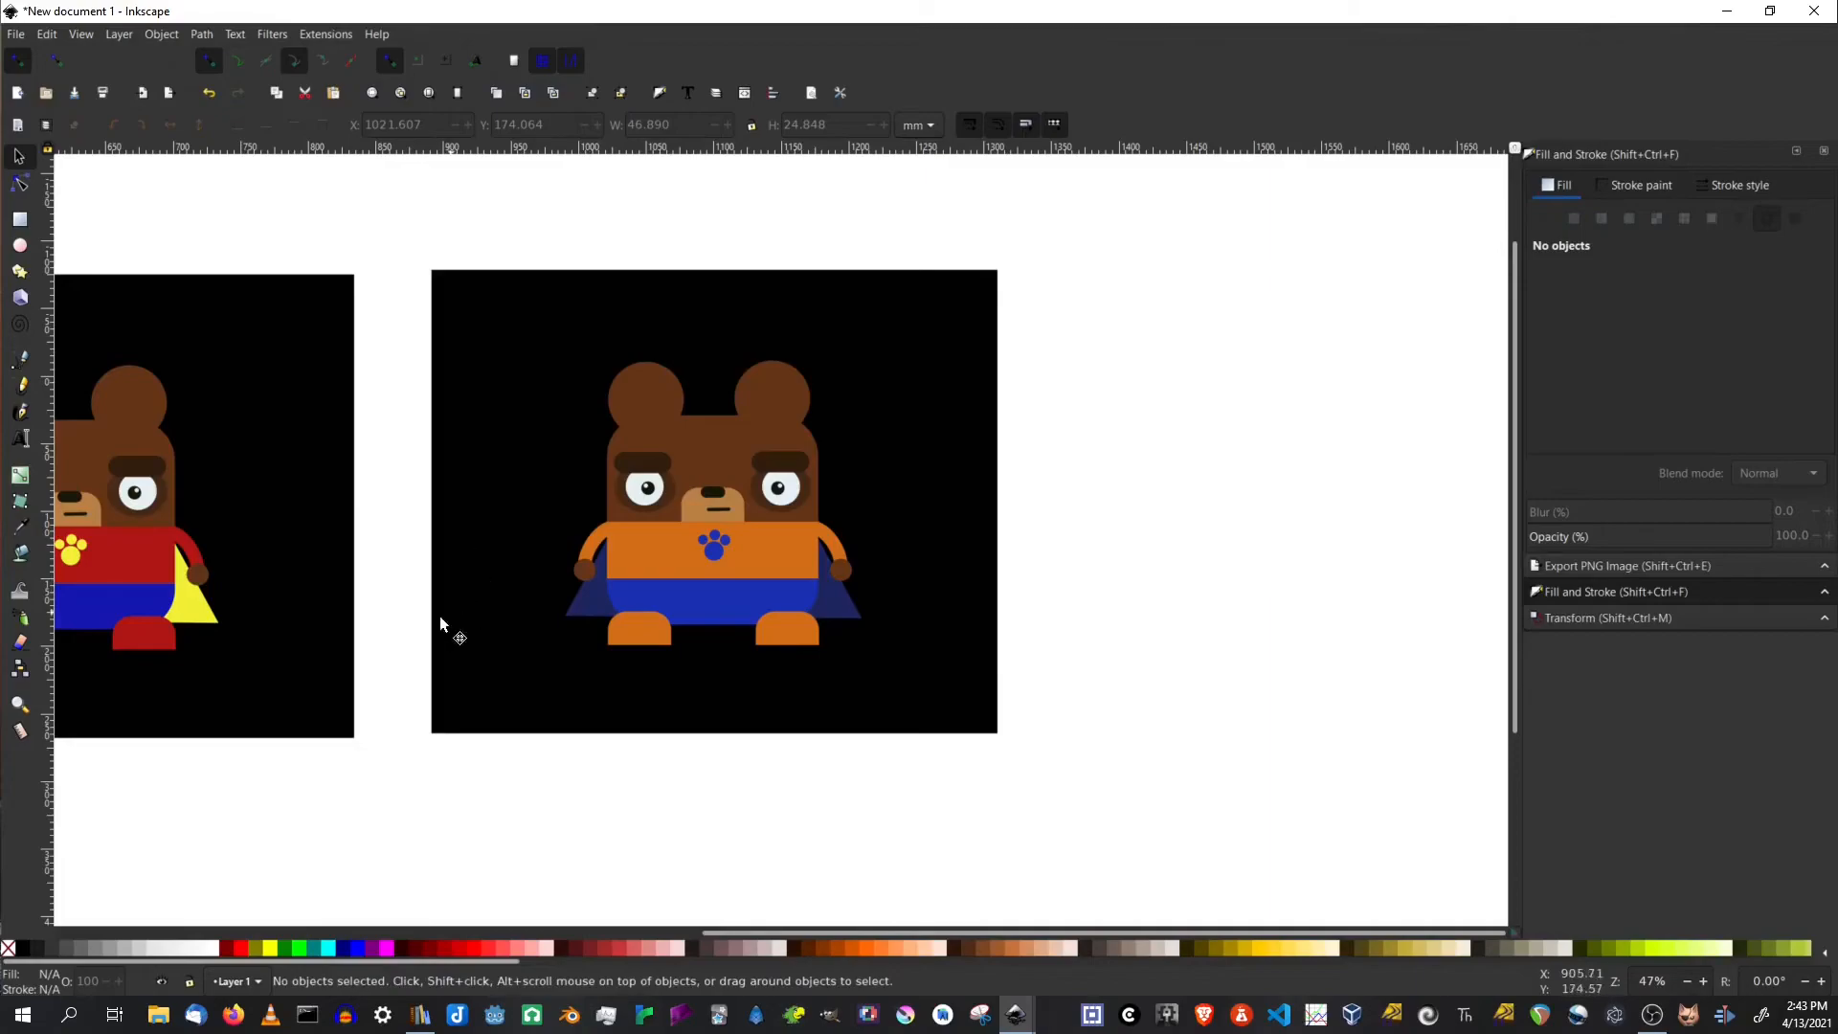
left_click_drag(389, 678, 763, 658)
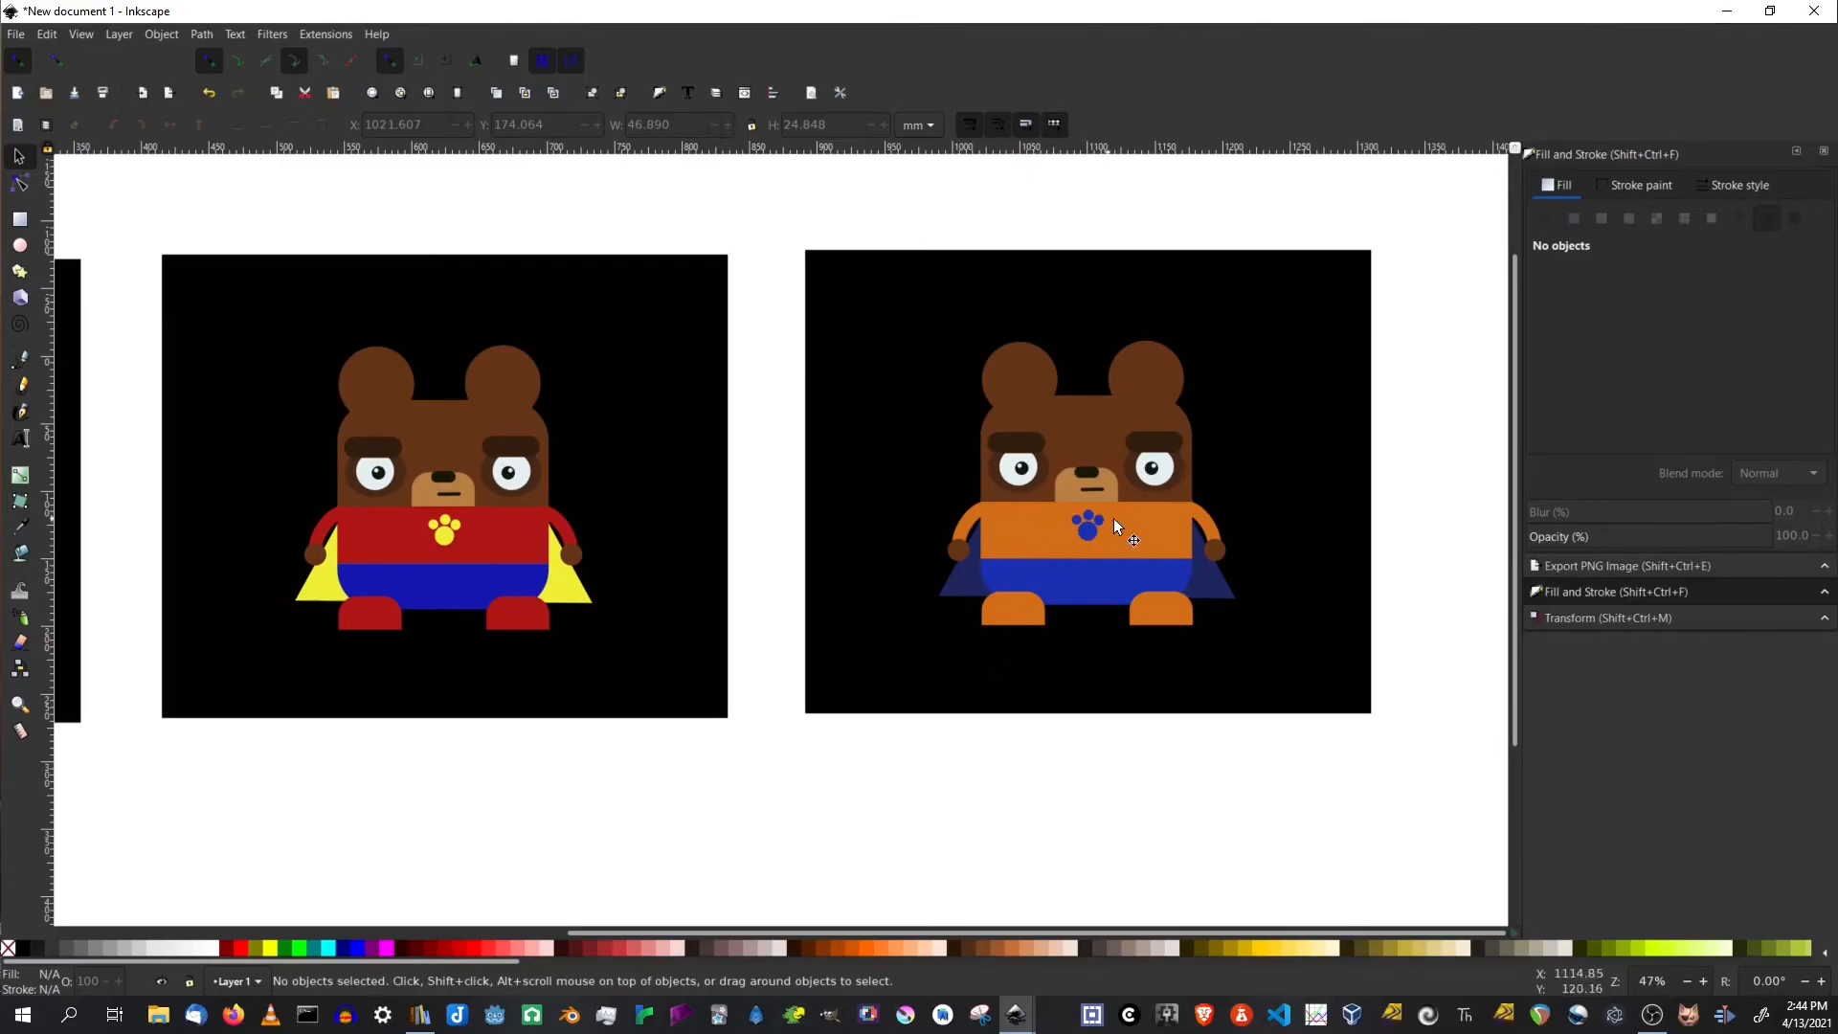
left_click_drag(1265, 545, 1076, 566)
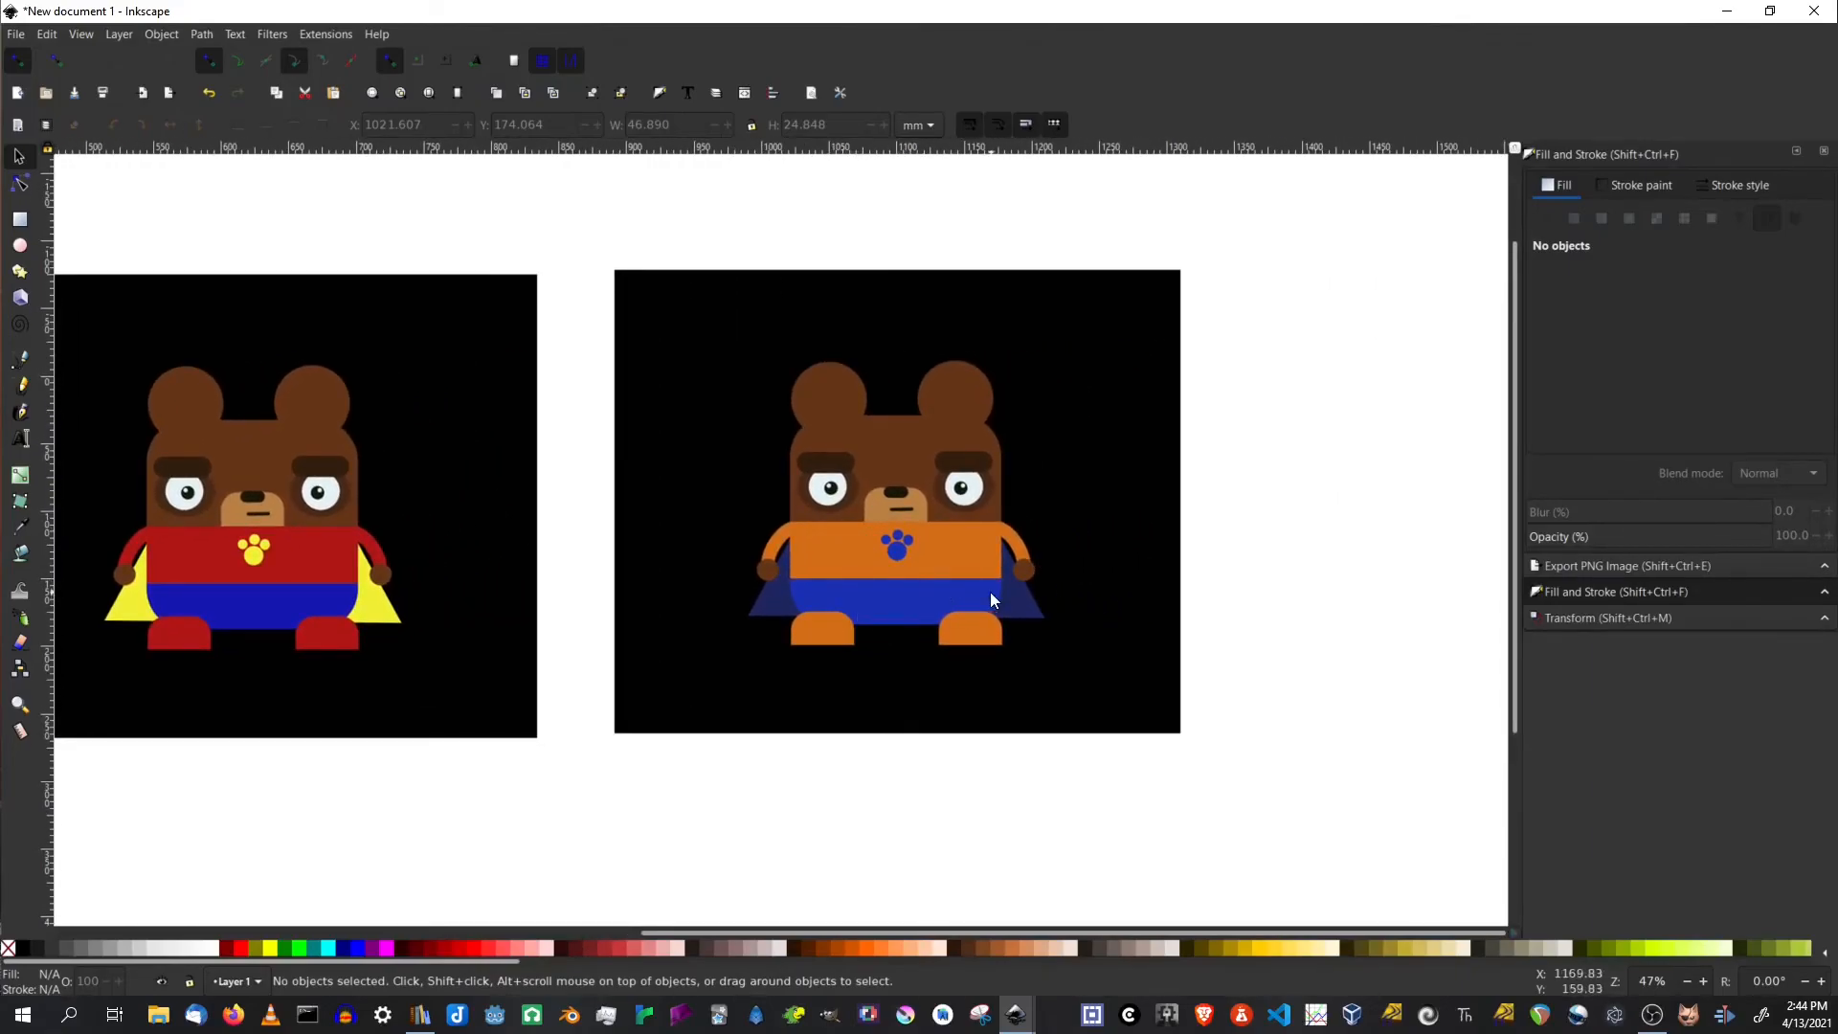
scroll(593, 725, "down", 3)
left_click_drag(542, 850, 1026, 657)
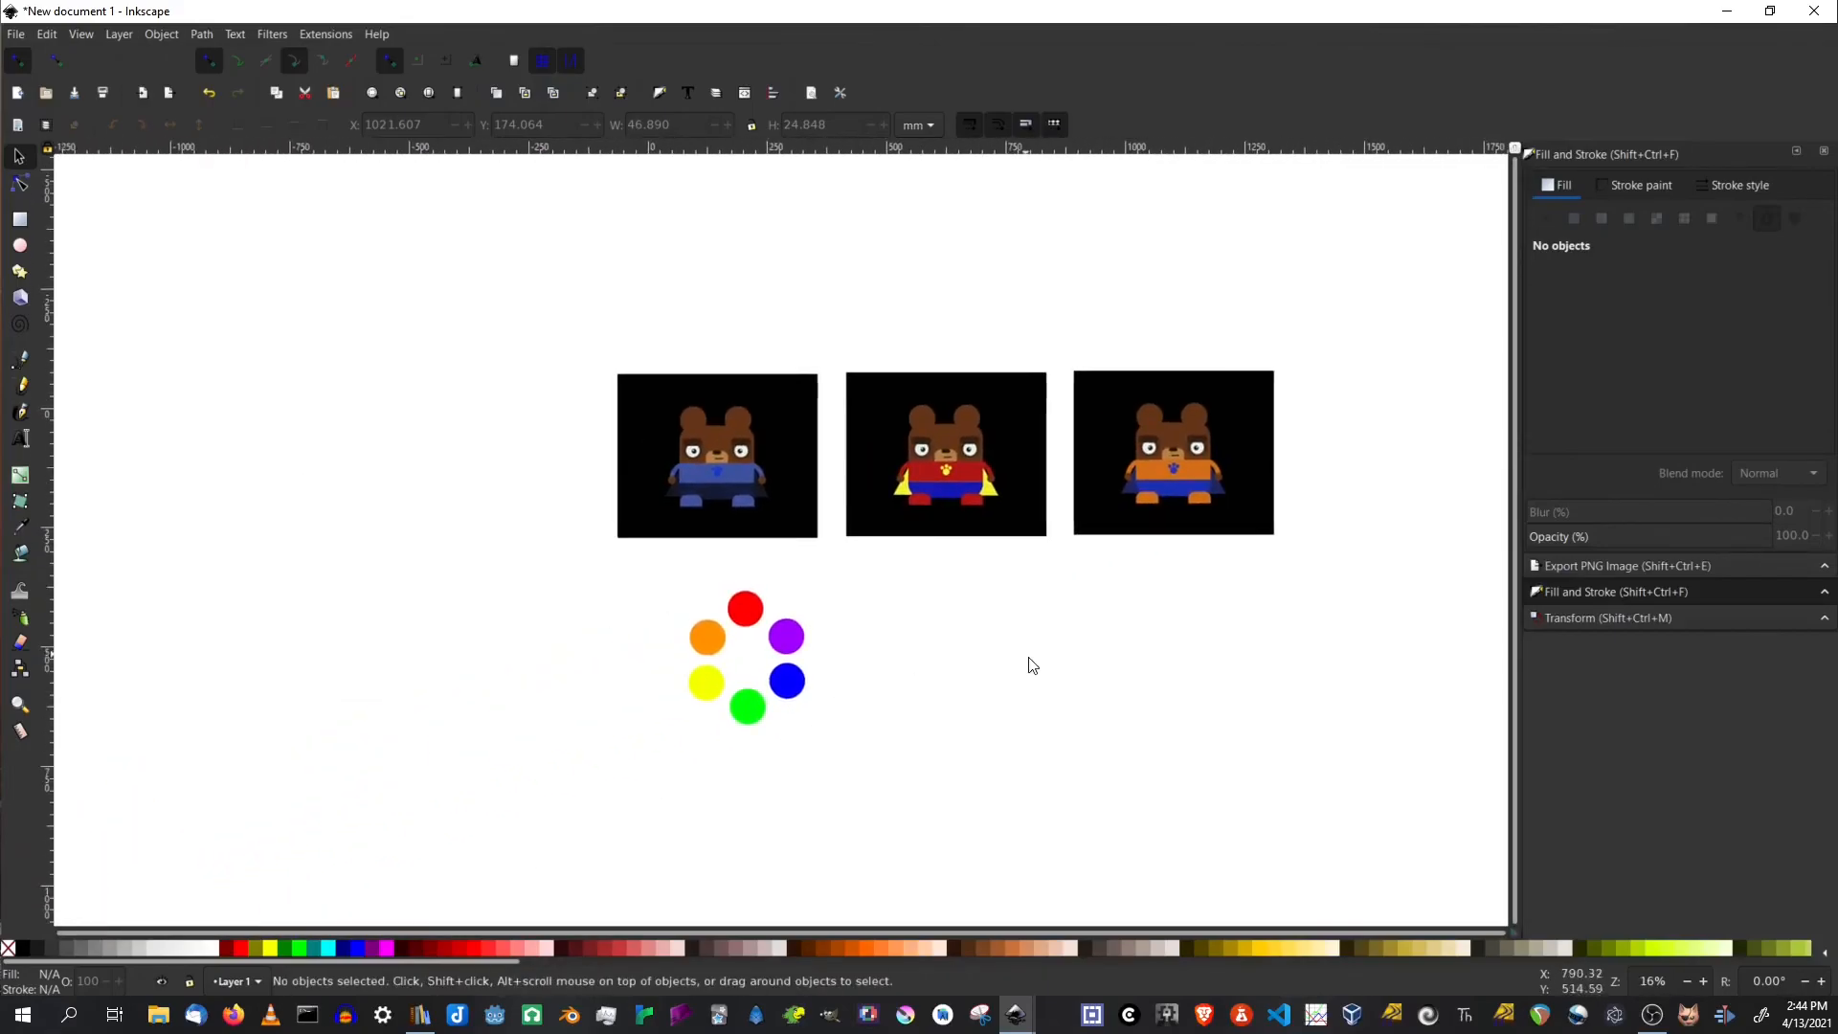
scroll(852, 638, "up", 2)
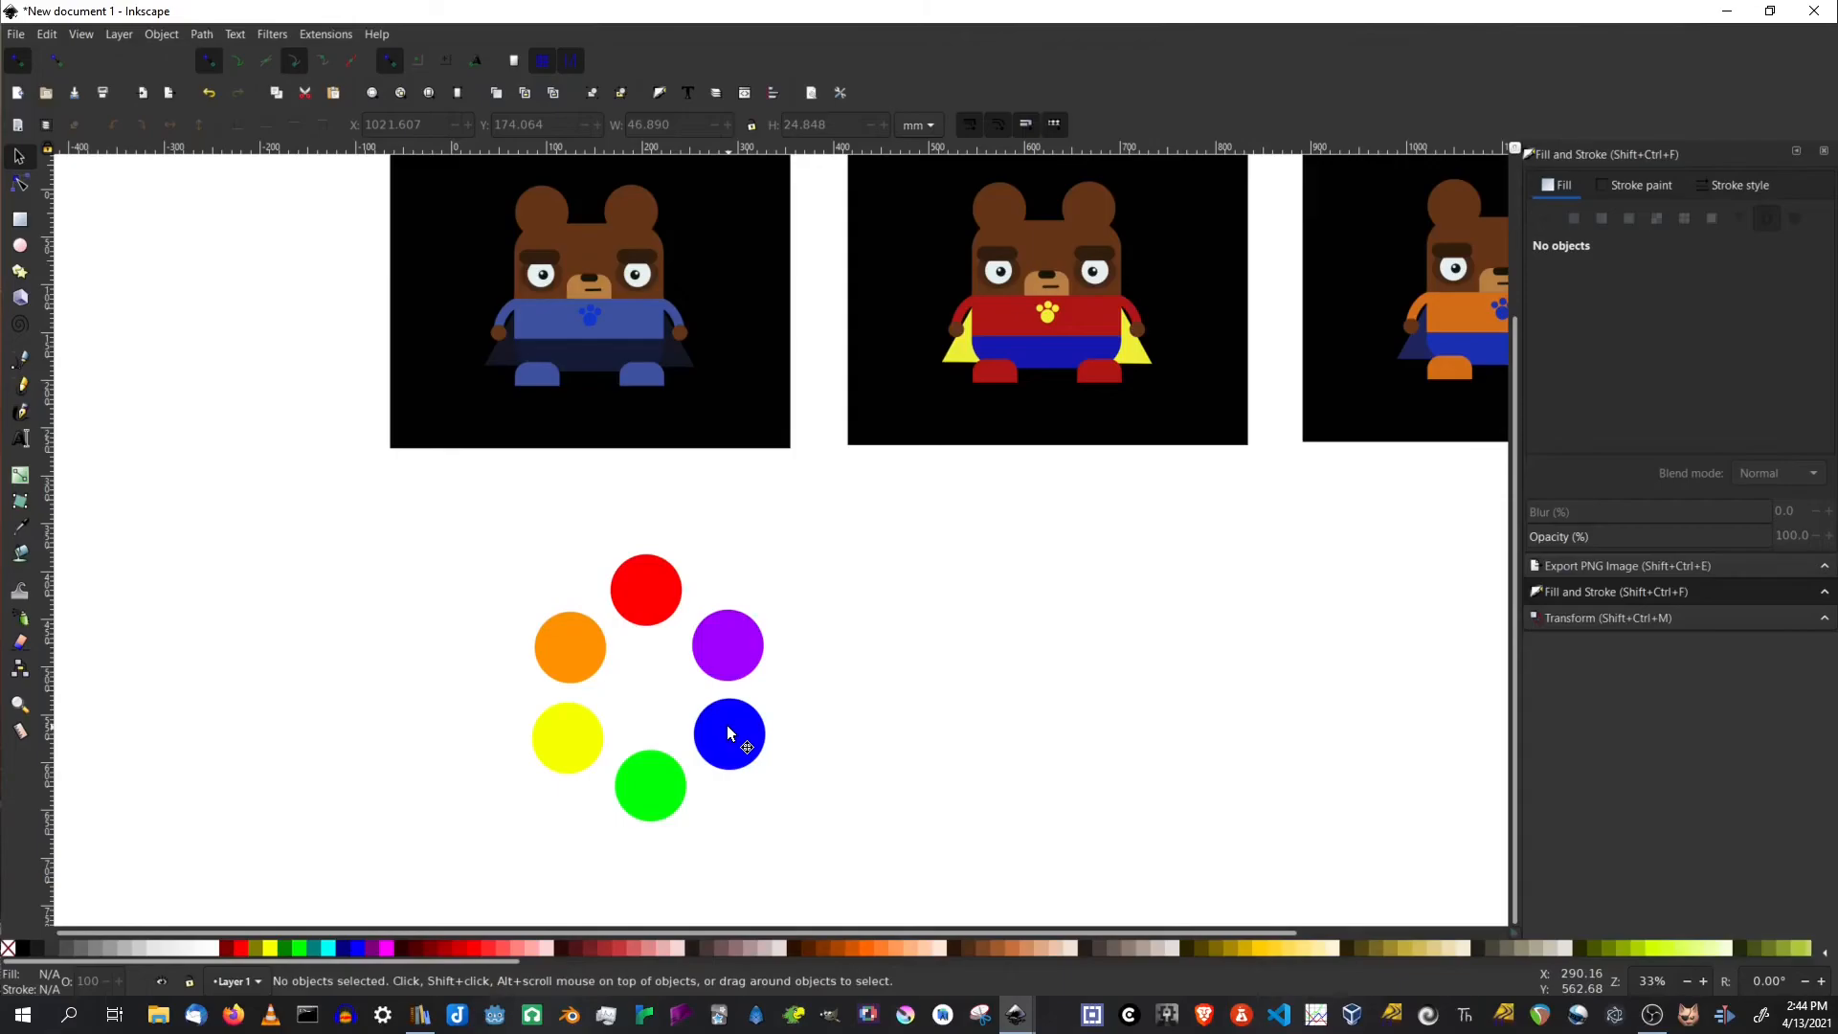
left_click_drag(1162, 731, 883, 727)
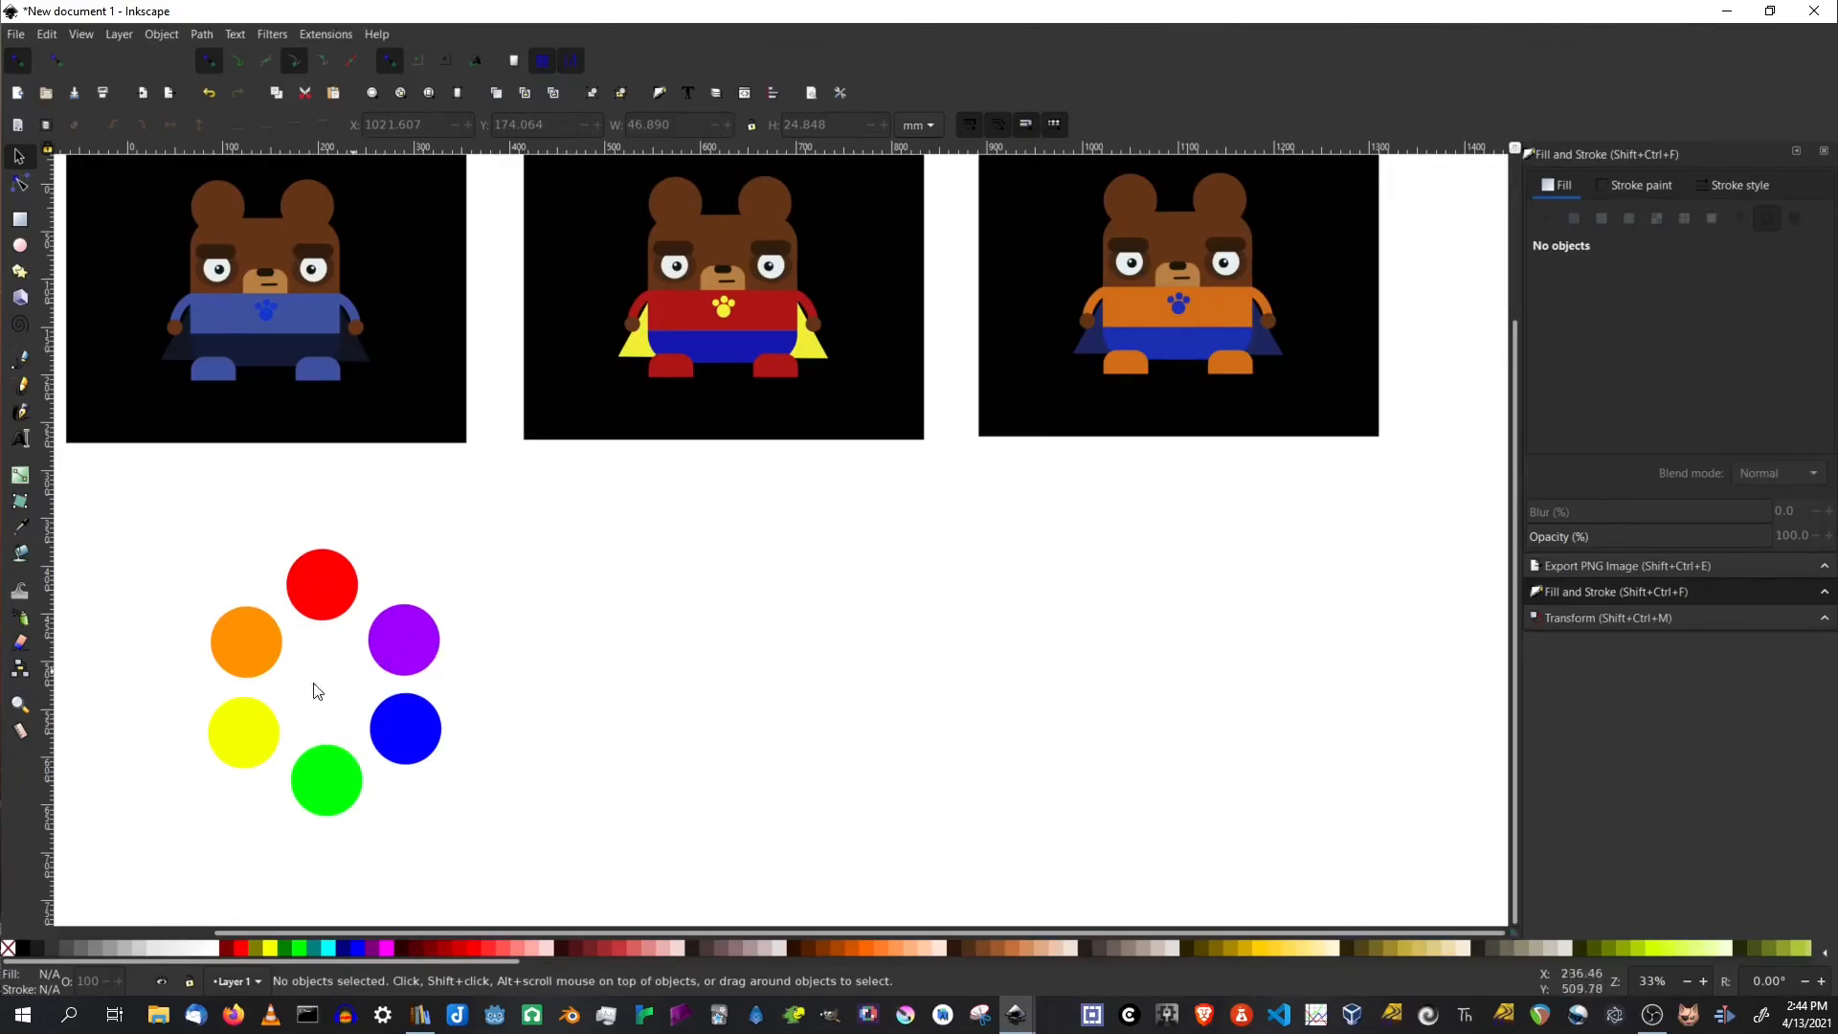
left_click_drag(686, 540, 926, 636)
left_click_drag(1158, 656, 1068, 656)
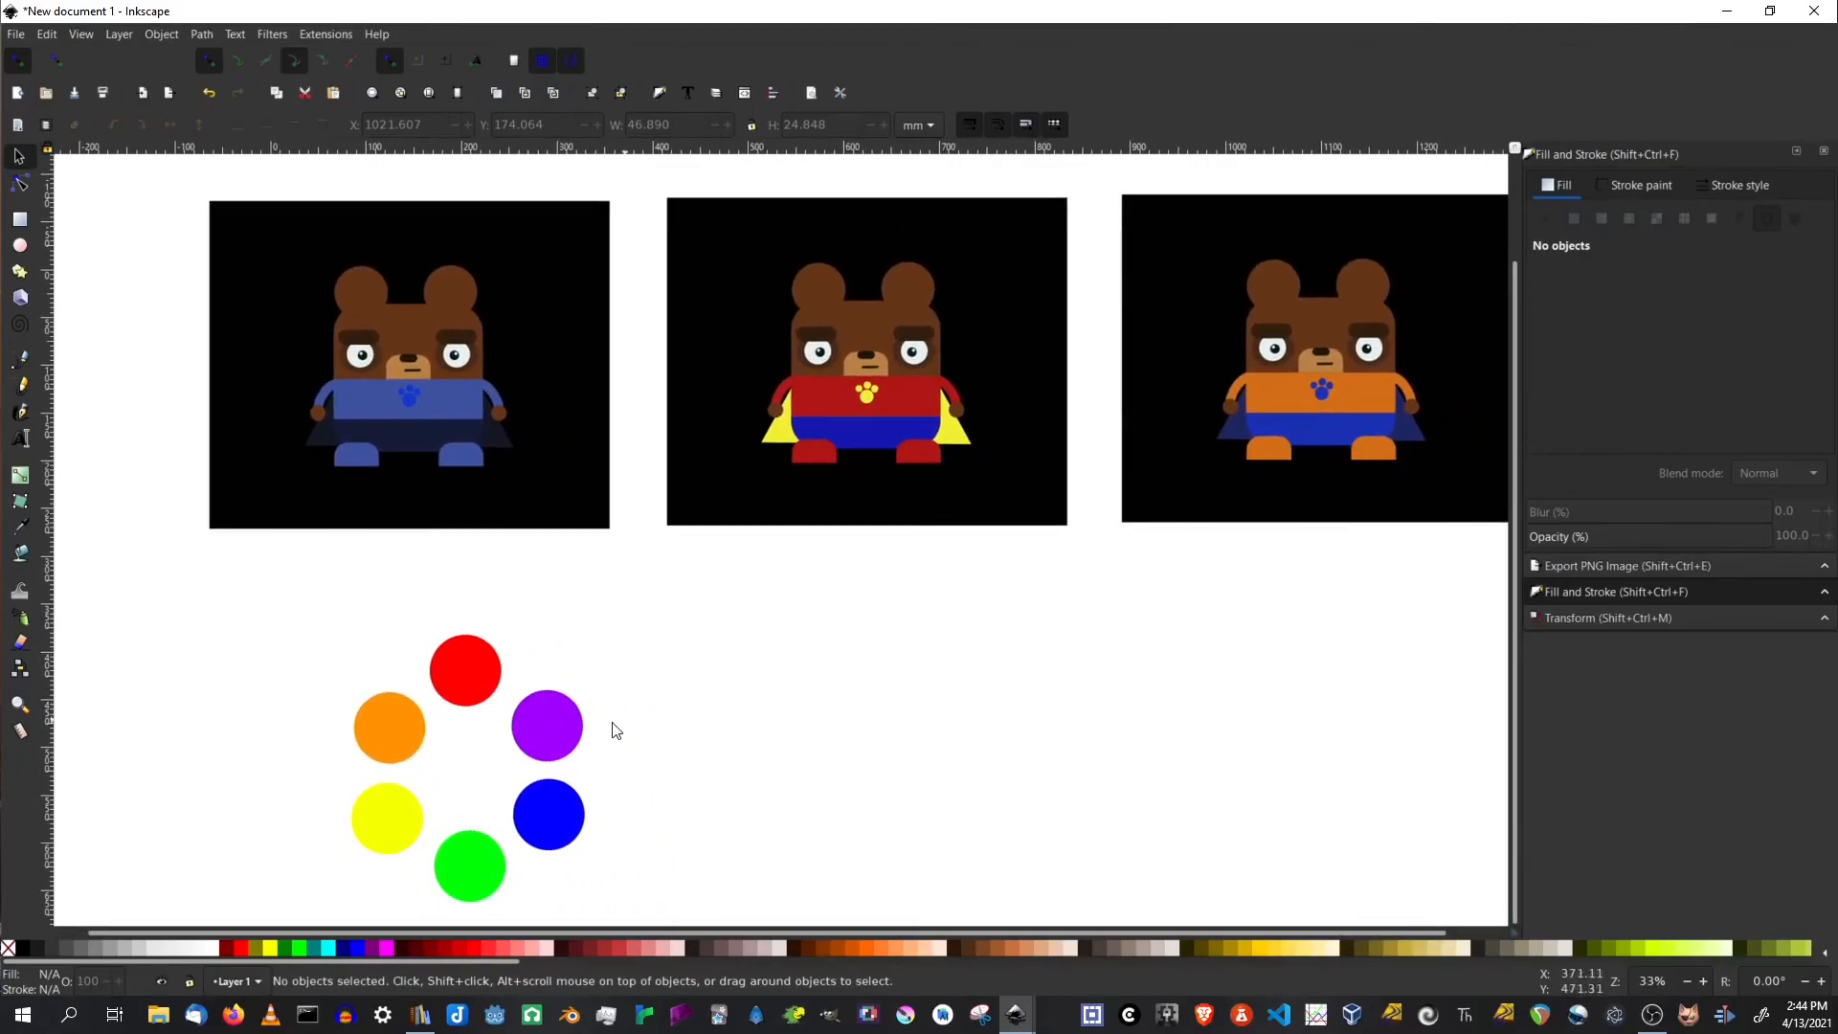
left_click_drag(808, 776, 693, 669)
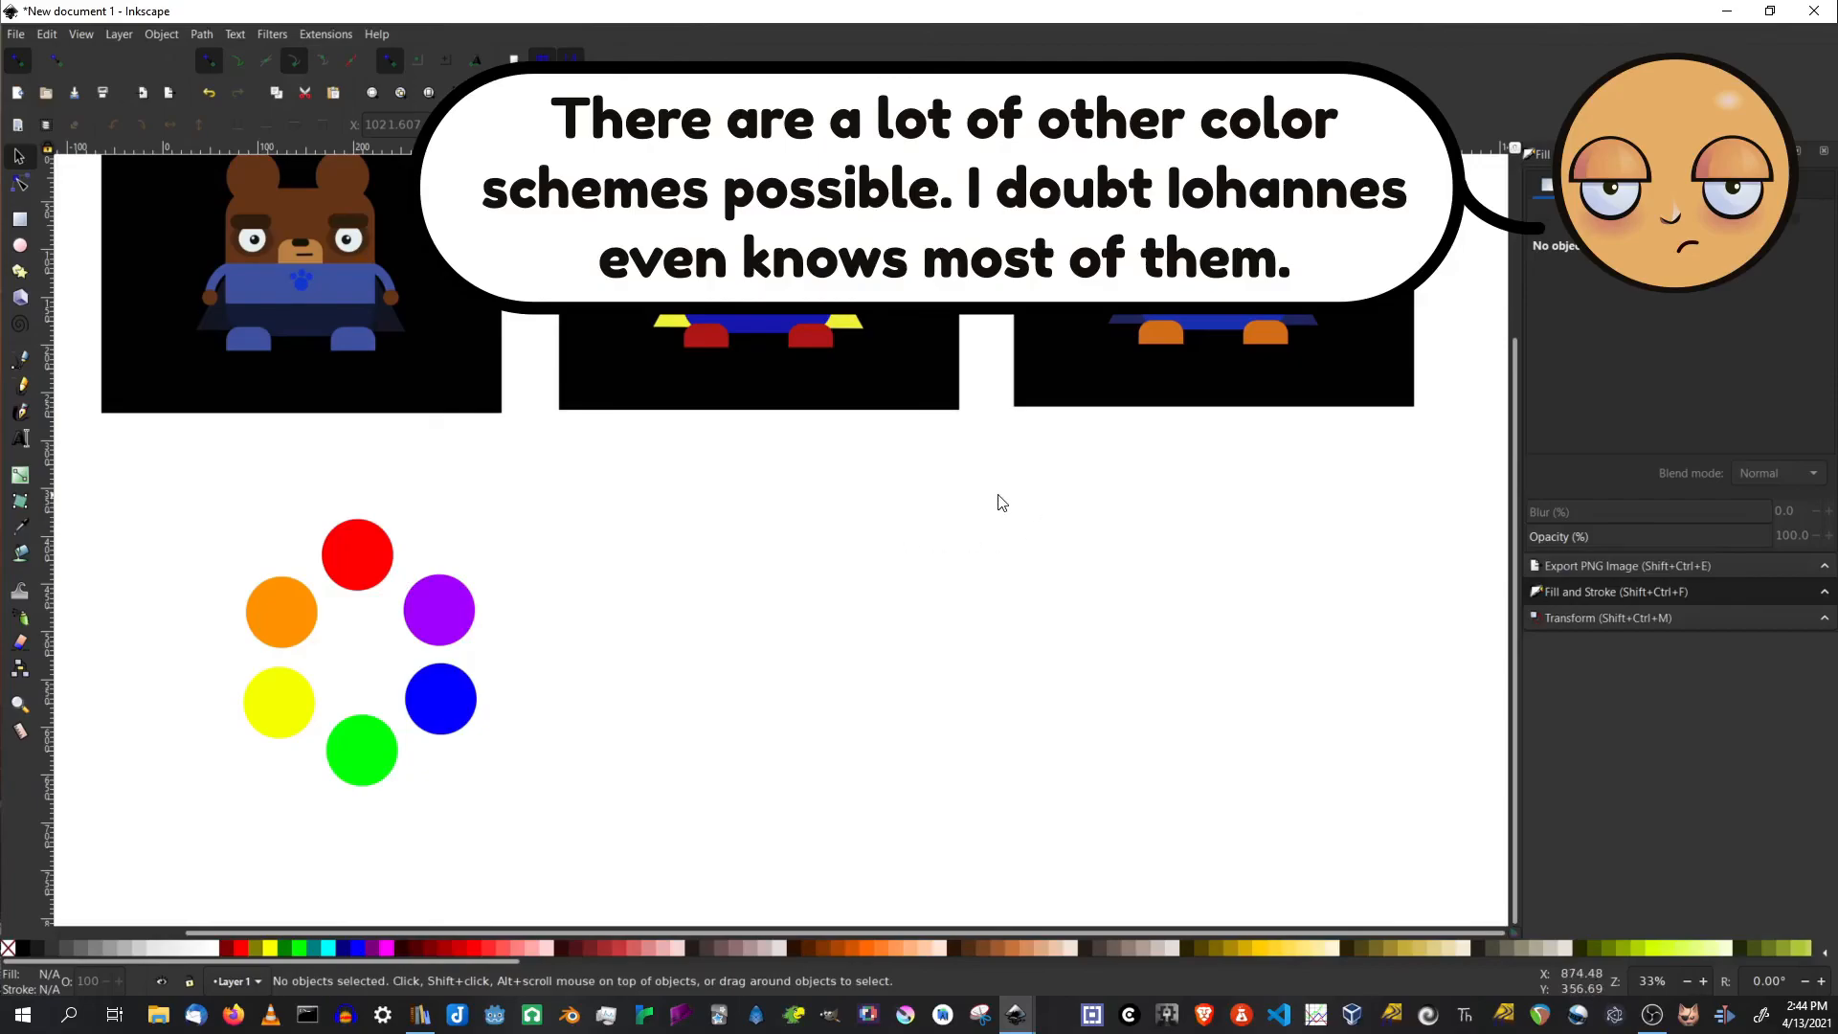
scroll(996, 501, "down", 1)
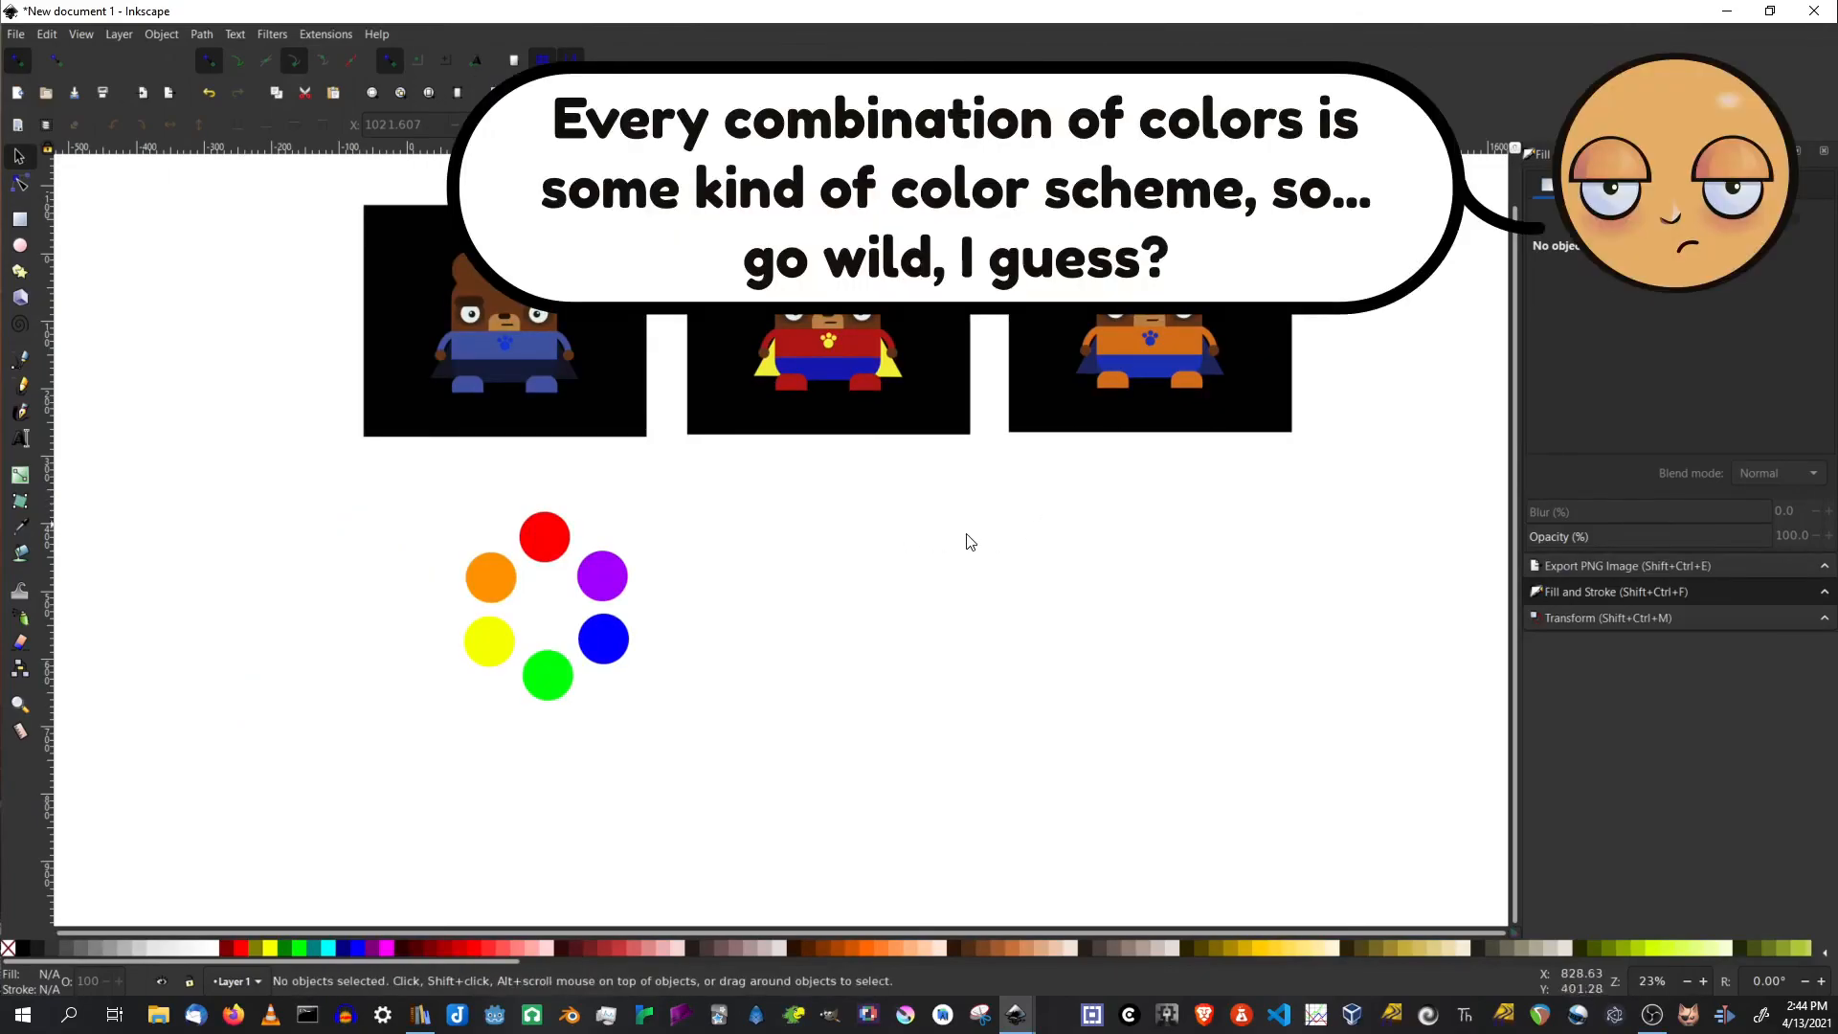
left_click_drag(968, 533, 951, 649)
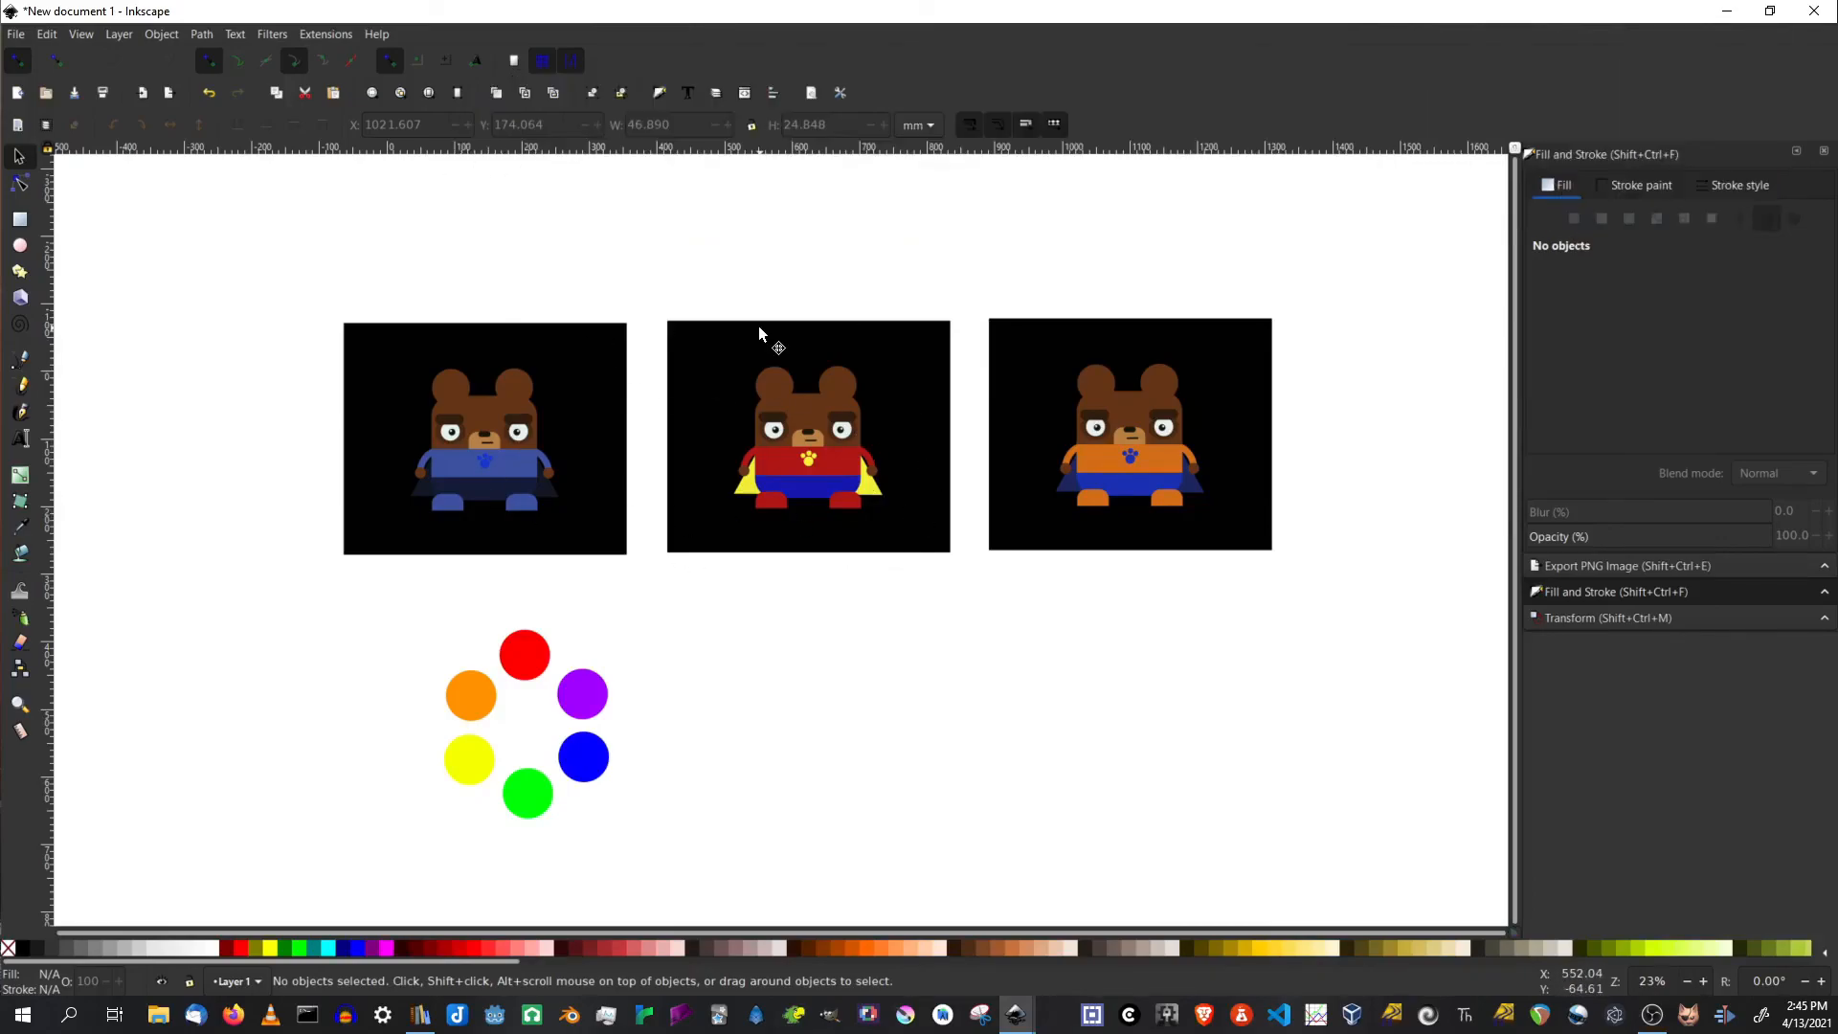
left_click(17, 34)
left_click(17, 34)
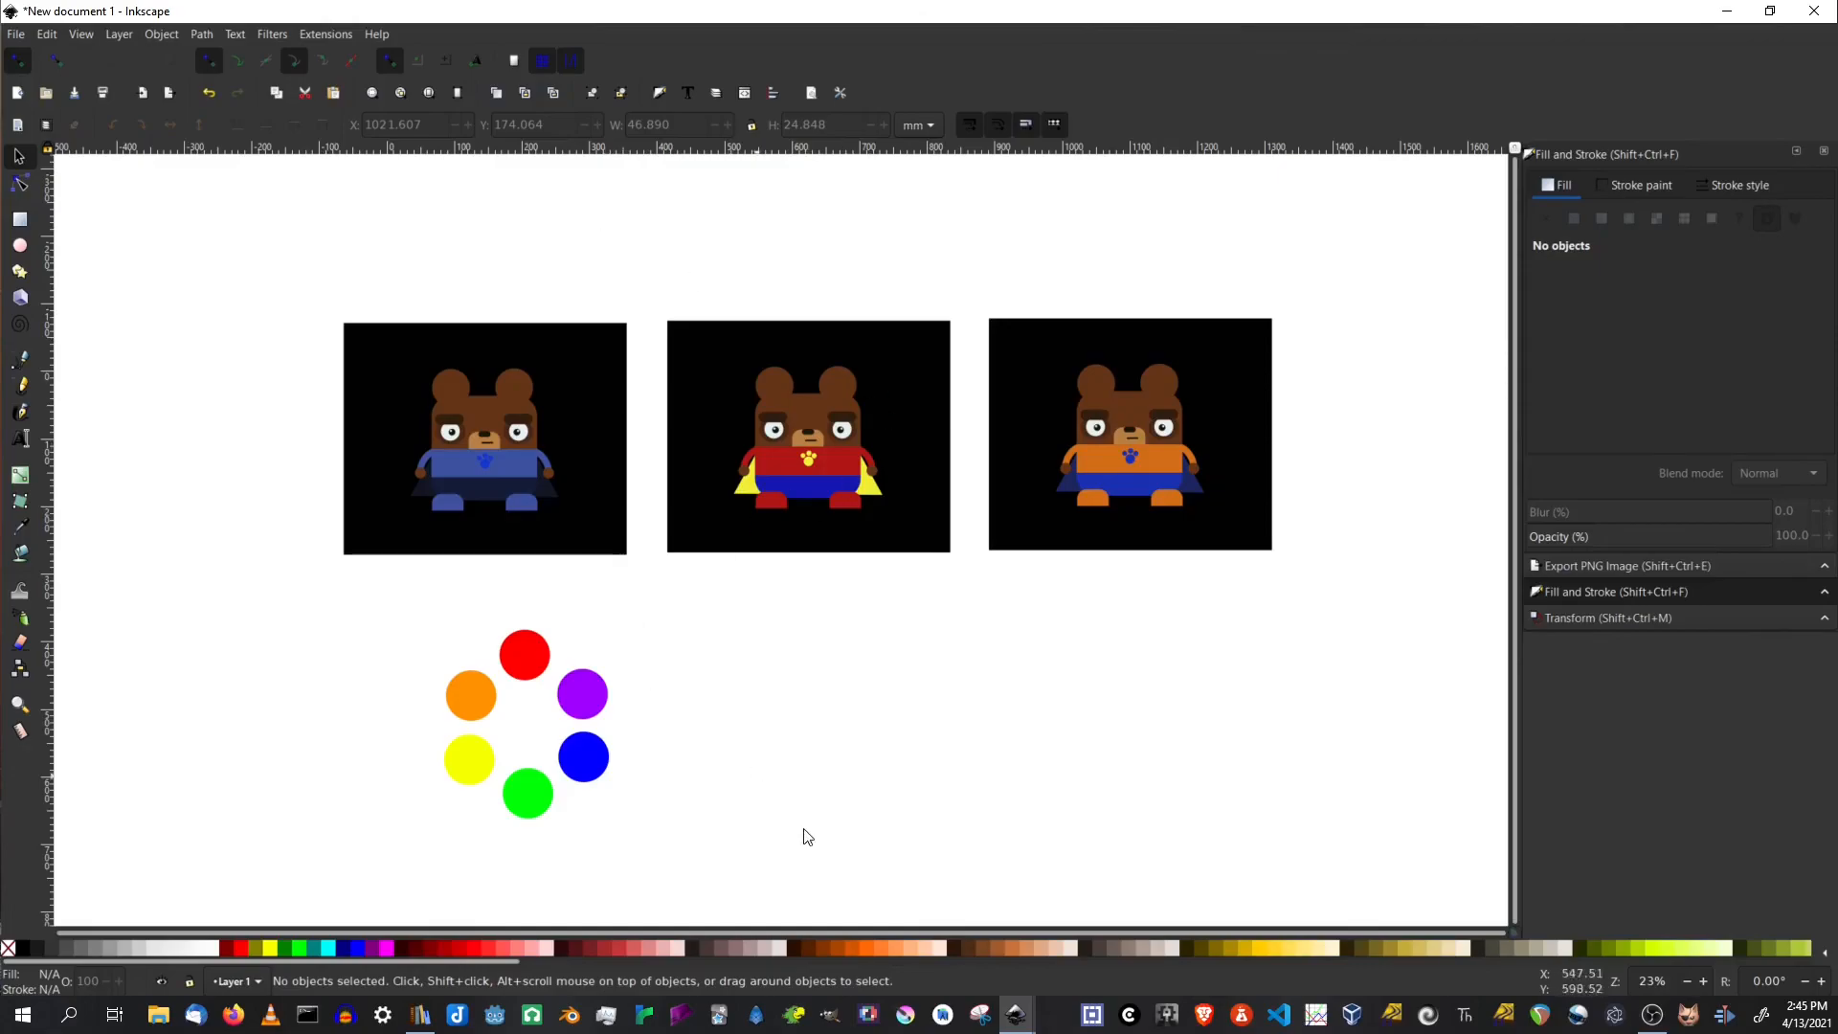